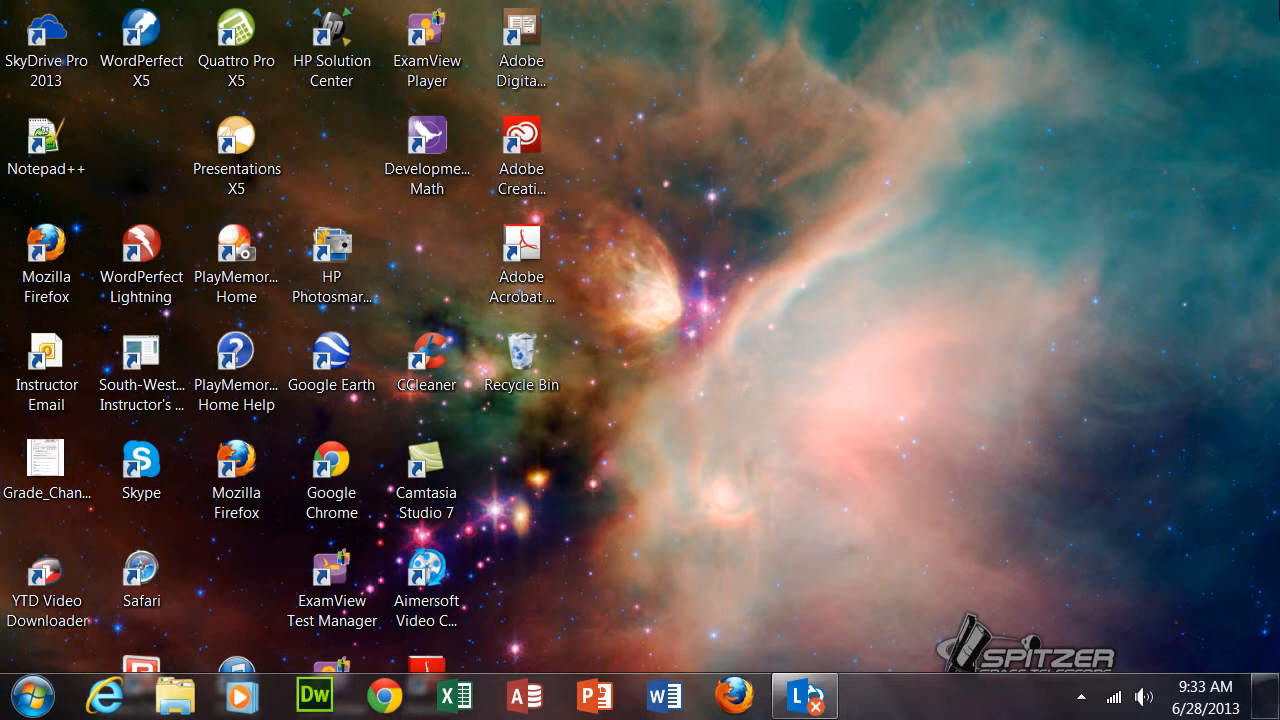
# Open Internet Explorer in a maximized window and go to southlouisiana.edu
pyautogui.click(128, 697)
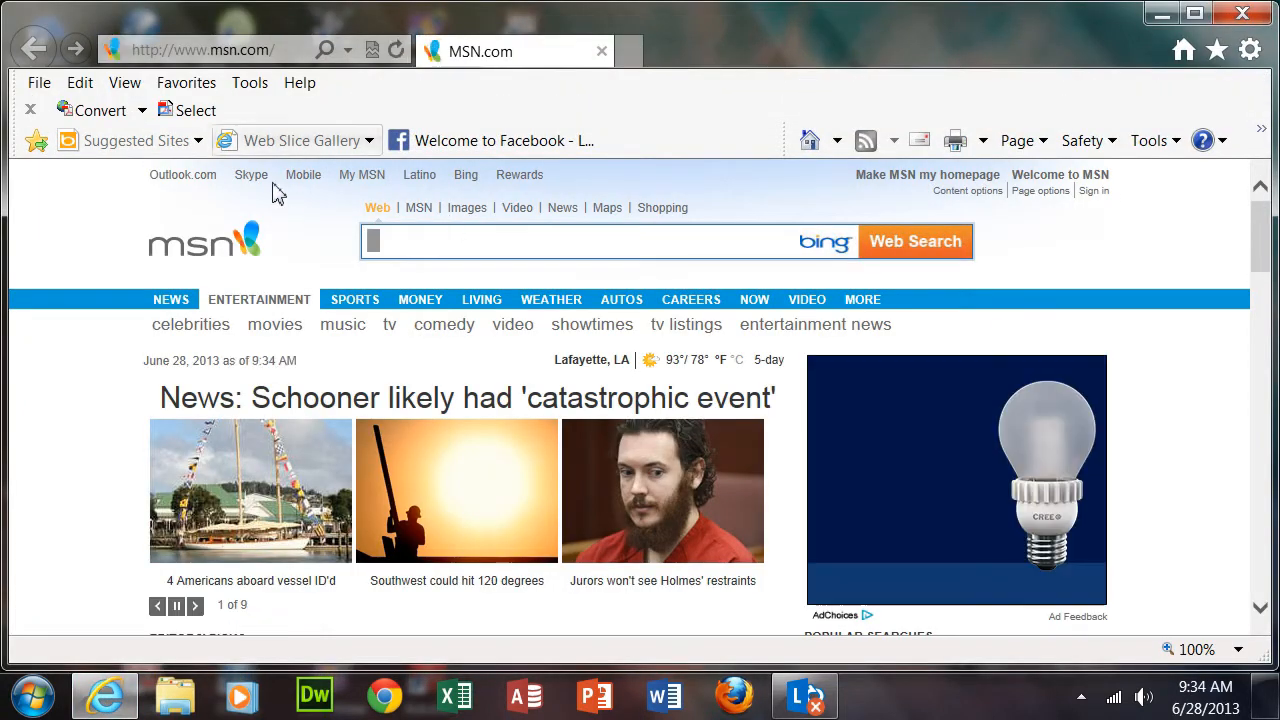
pyautogui.click(1196, 16)
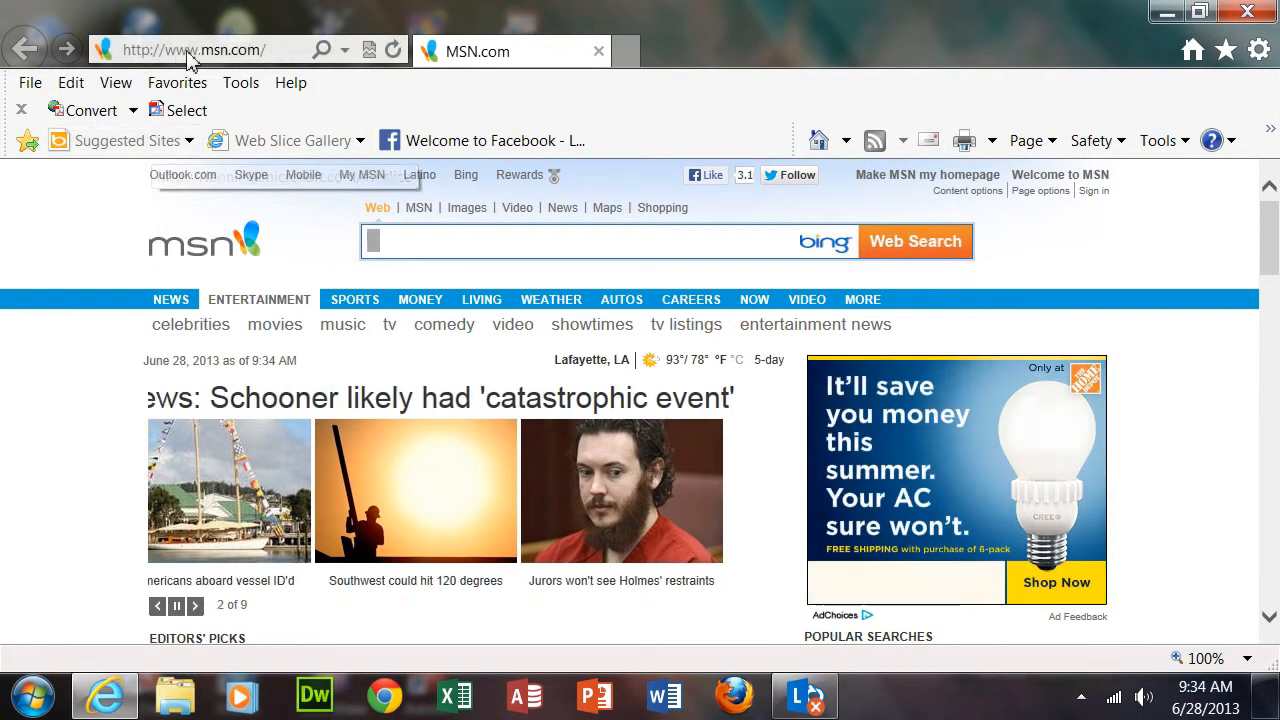
pyautogui.click(277, 52)
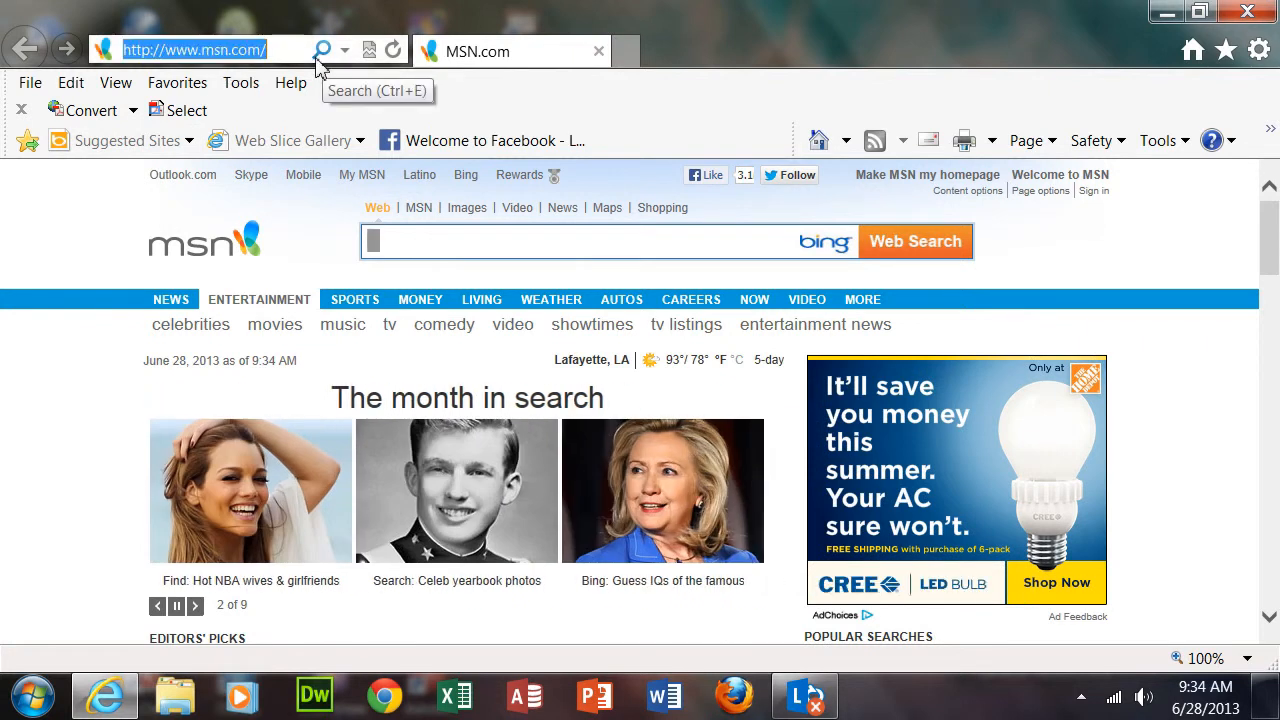
pyautogui.press('BackSpace')
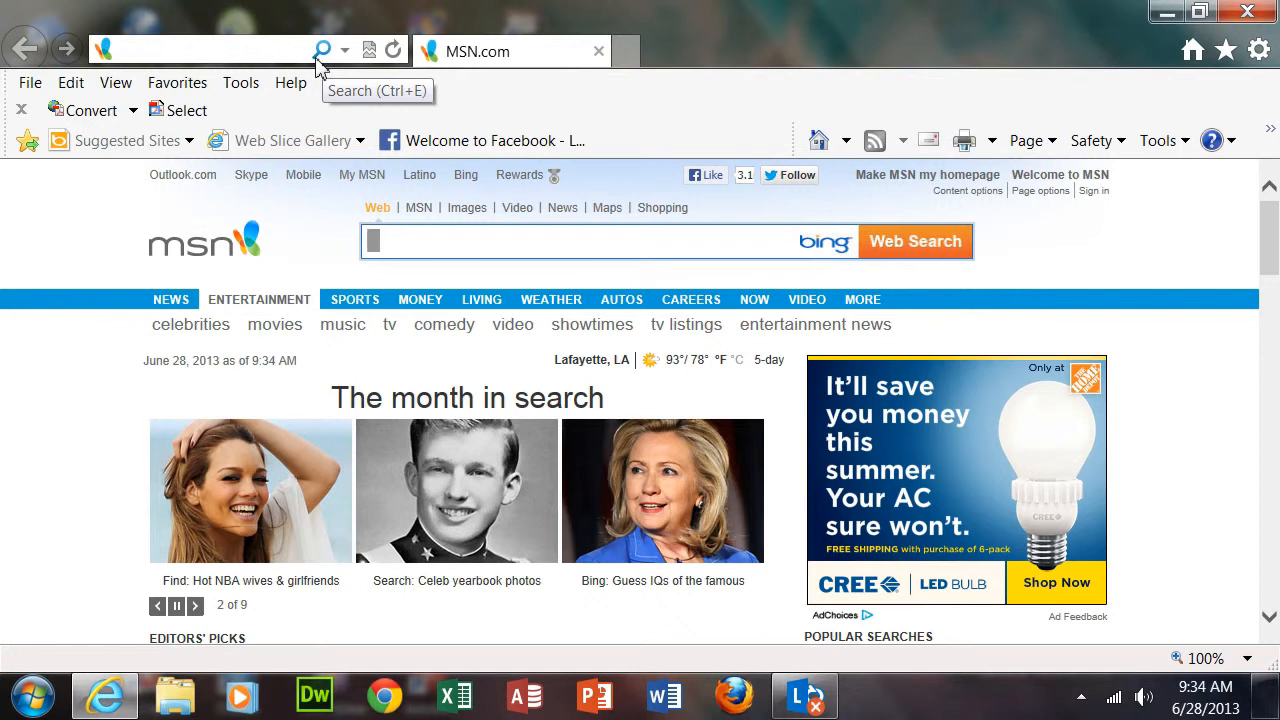
pyautogui.write('southlouisiana.edu/')
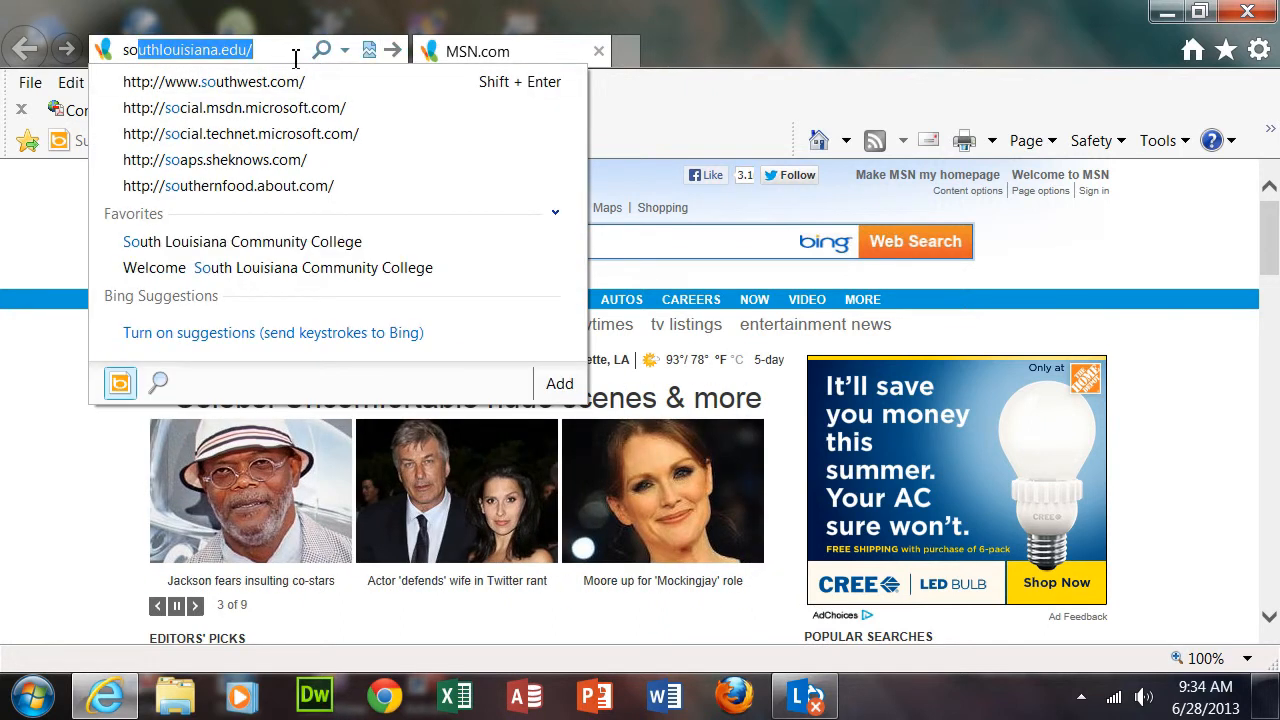
pyautogui.click(248, 50)
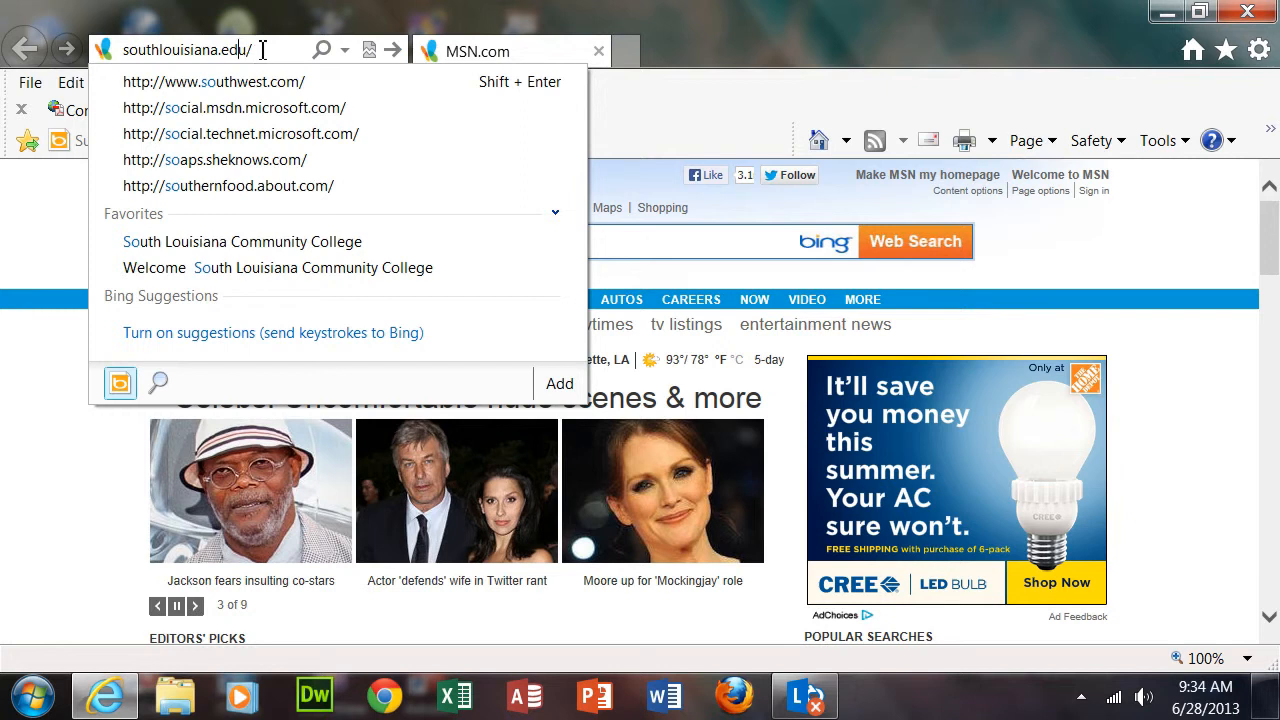
pyautogui.click(392, 50)
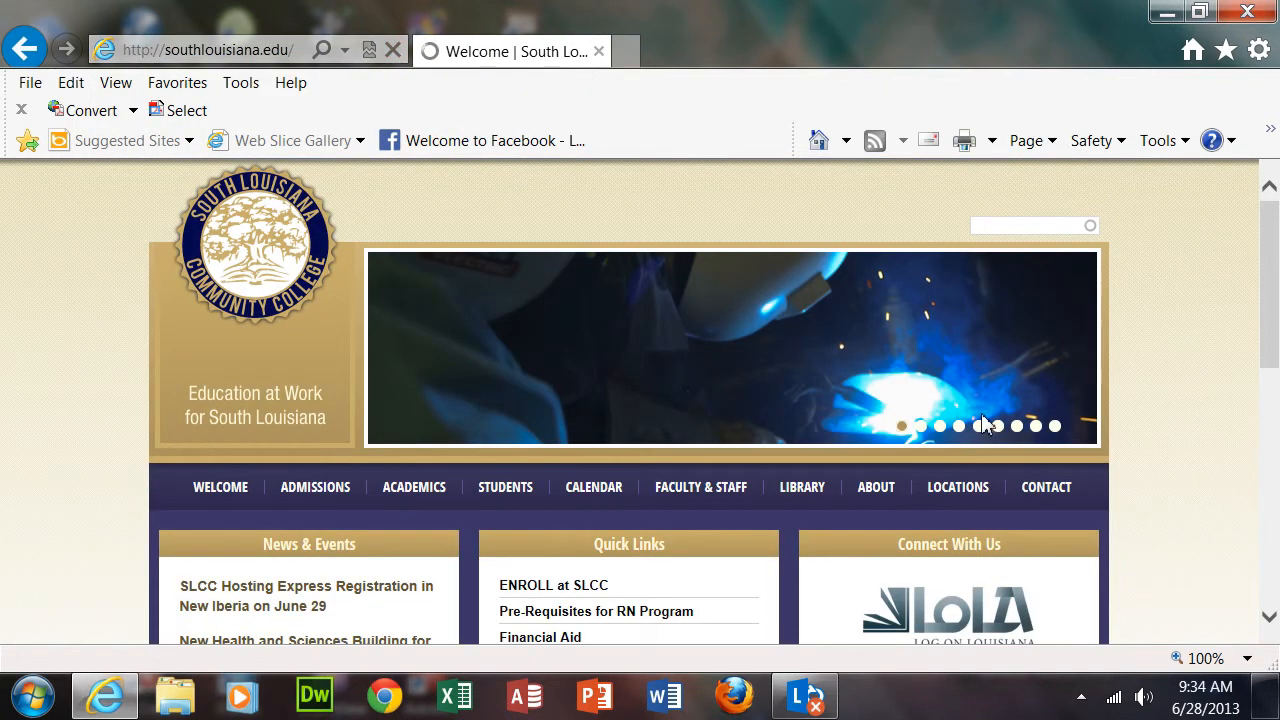
# Open the Joule login page through the college site's Joule and Moodle page
pyautogui.scroll(-3, 1270, 291)
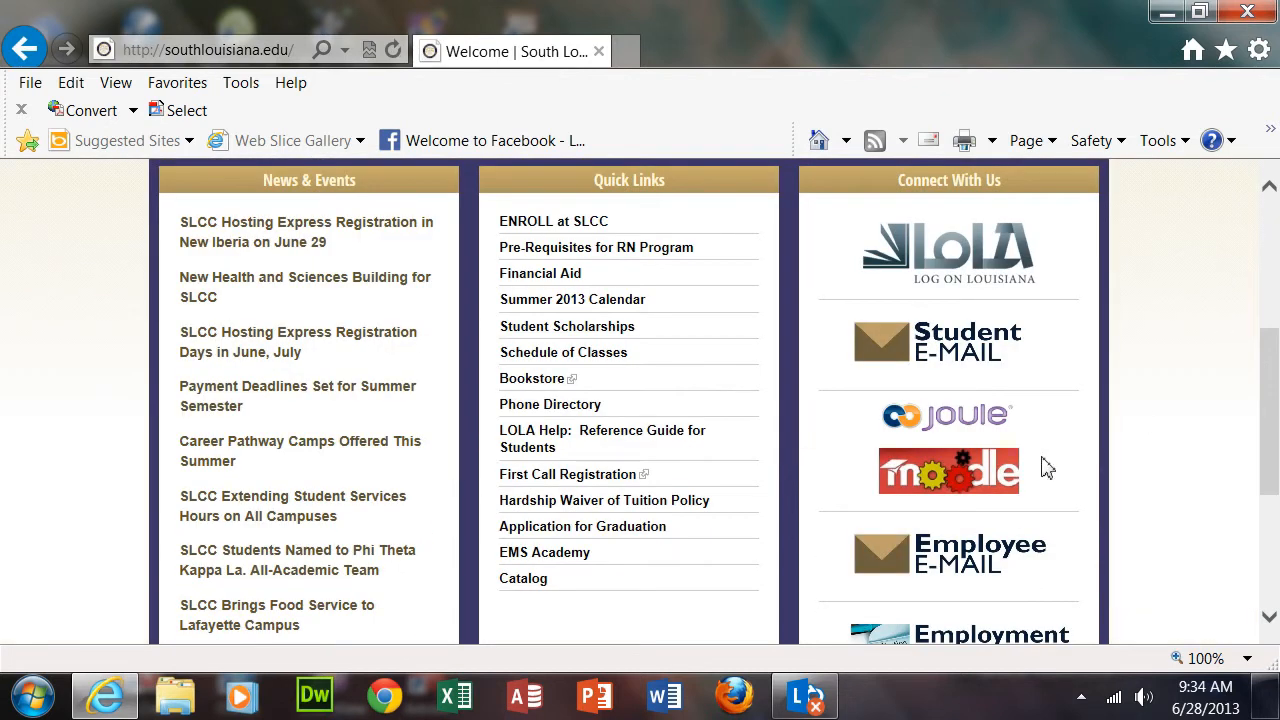
pyautogui.click(945, 428)
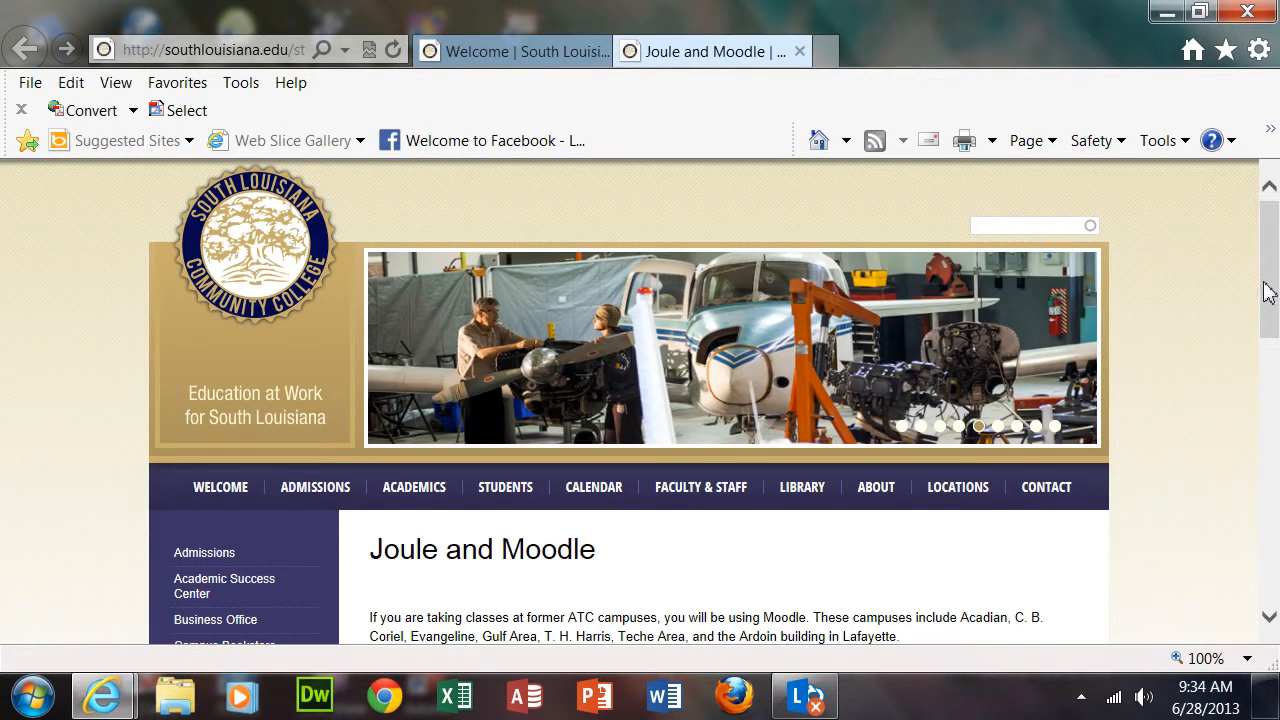
pyautogui.scroll(-5, 1266, 290)
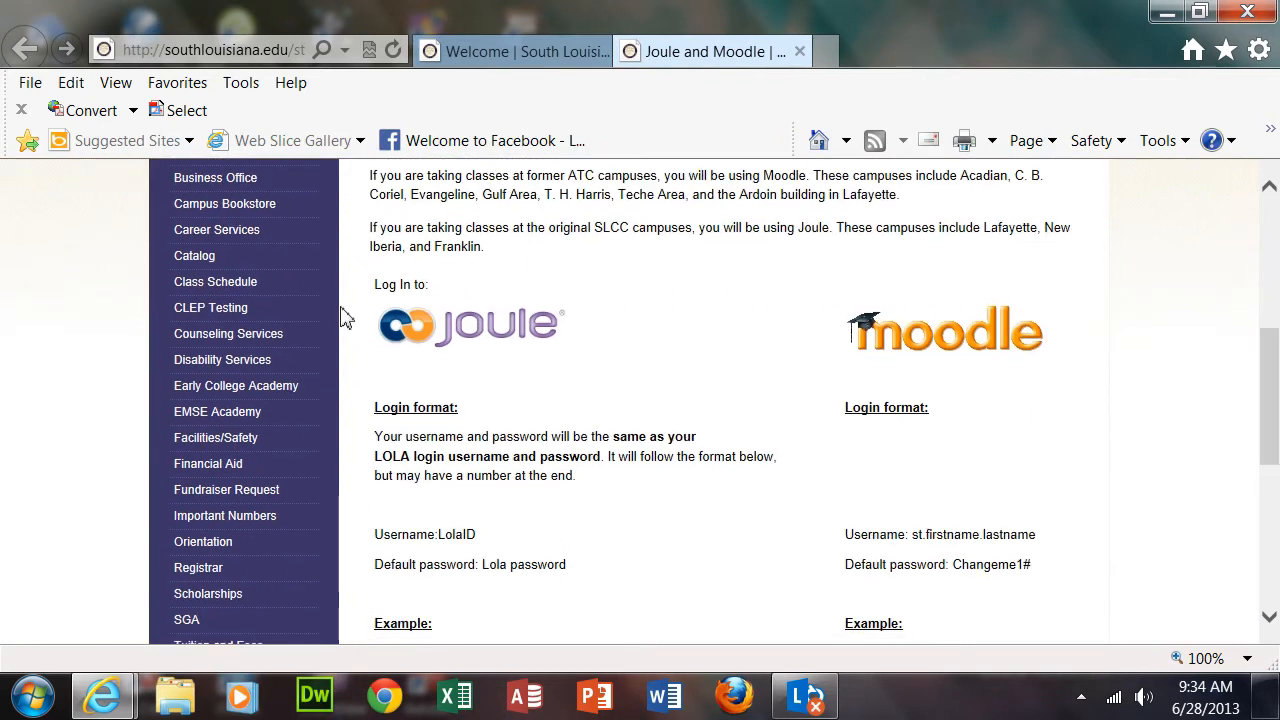
pyautogui.click(443, 331)
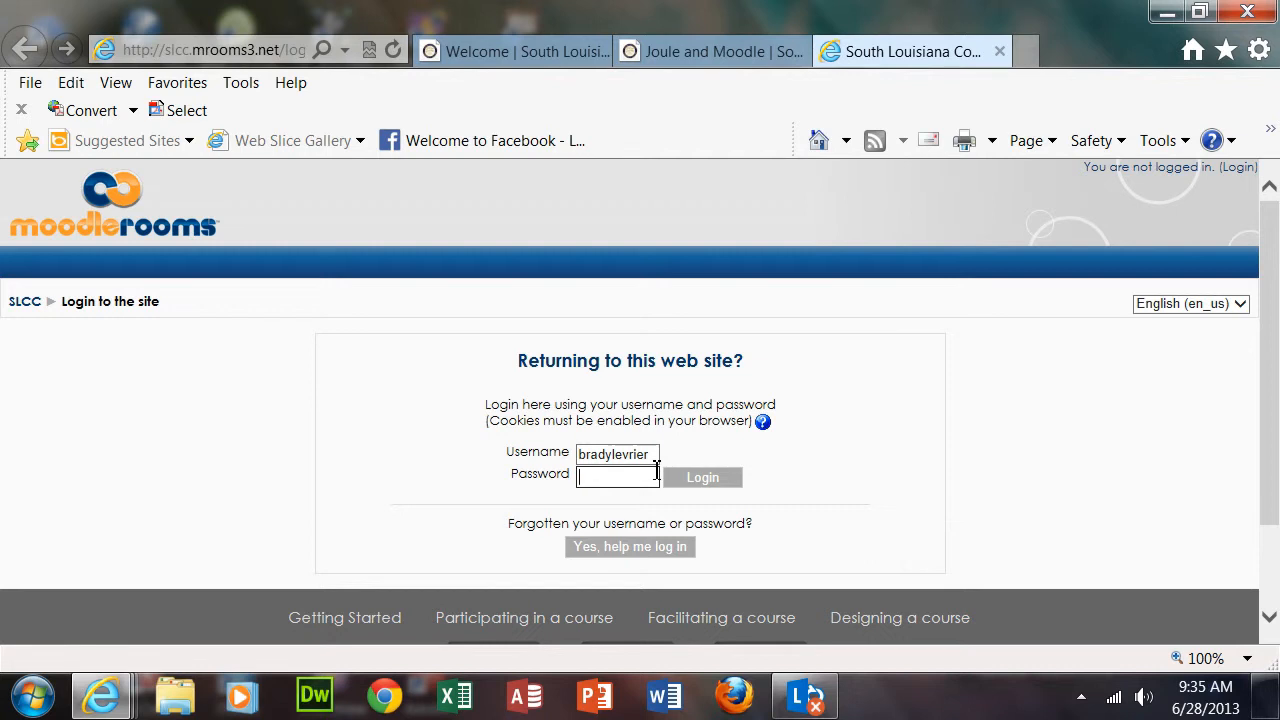
# Log in to Joule with the account password and open the JOBS 2450 A01 SUM13 course
pyautogui.write('**********')
pyautogui.click(712, 482)
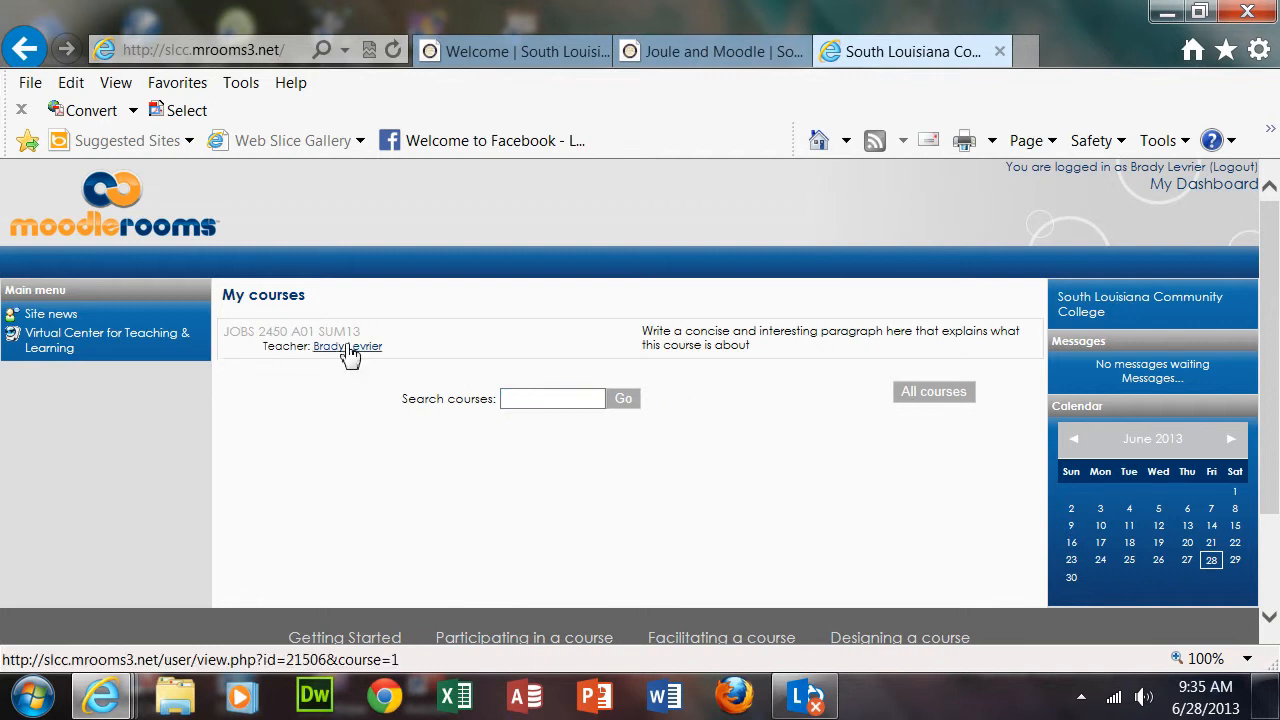
pyautogui.click(292, 337)
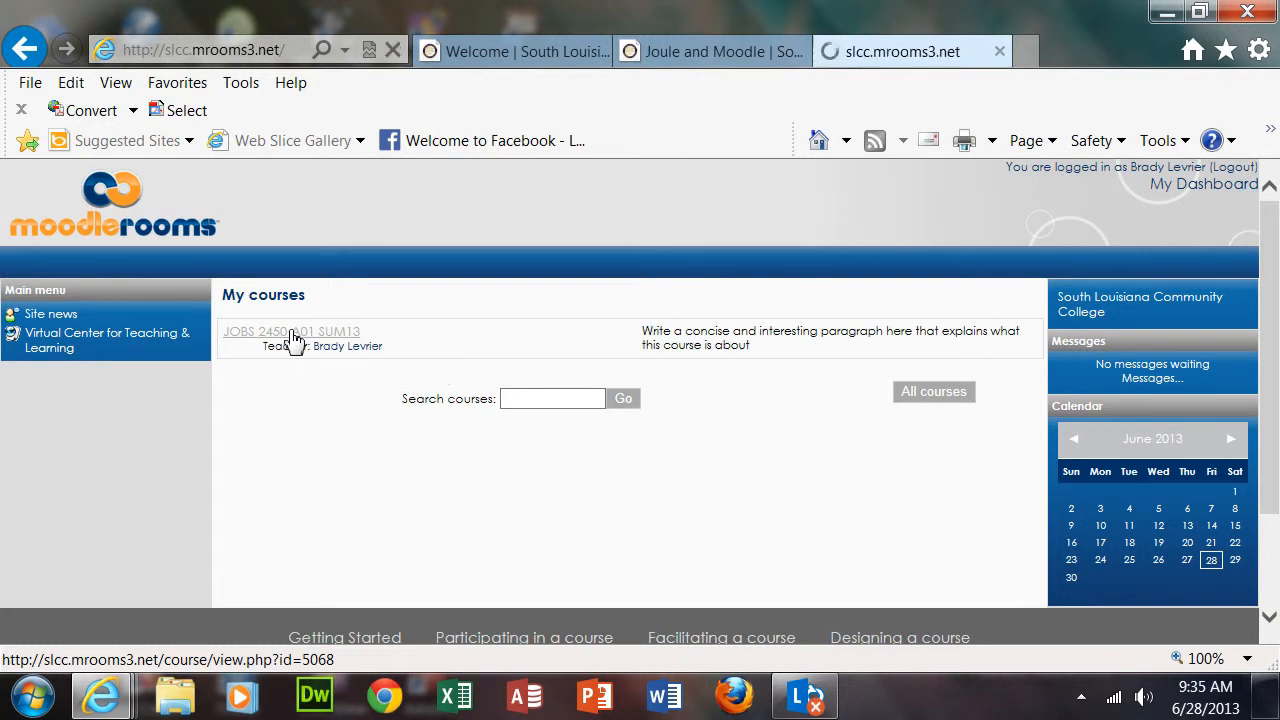
# Examine the course page's topic outline from the News forum down to the last numbered topic, including the side blocks
pyautogui.scroll(-3, 772, 398)
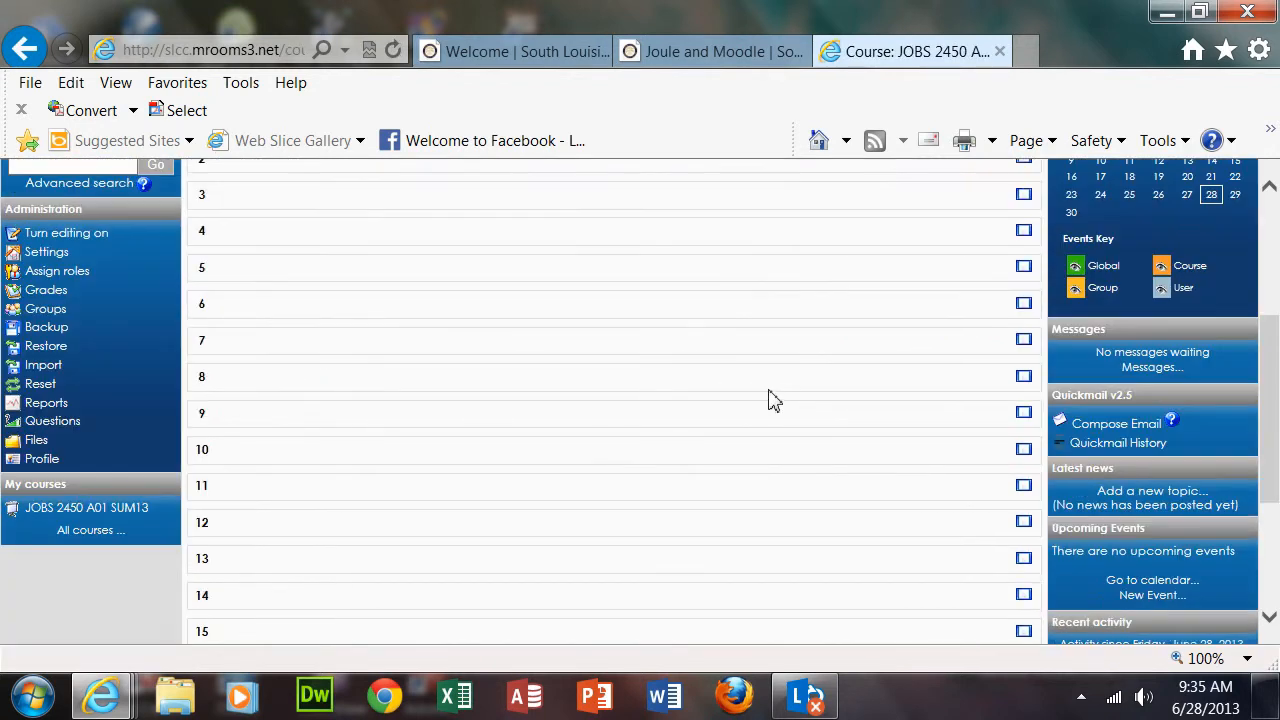
pyautogui.scroll(-3, 772, 398)
pyautogui.scroll(6, 772, 398)
pyautogui.scroll(-2, 772, 398)
pyautogui.scroll(-3, 772, 398)
pyautogui.scroll(5, 772, 398)
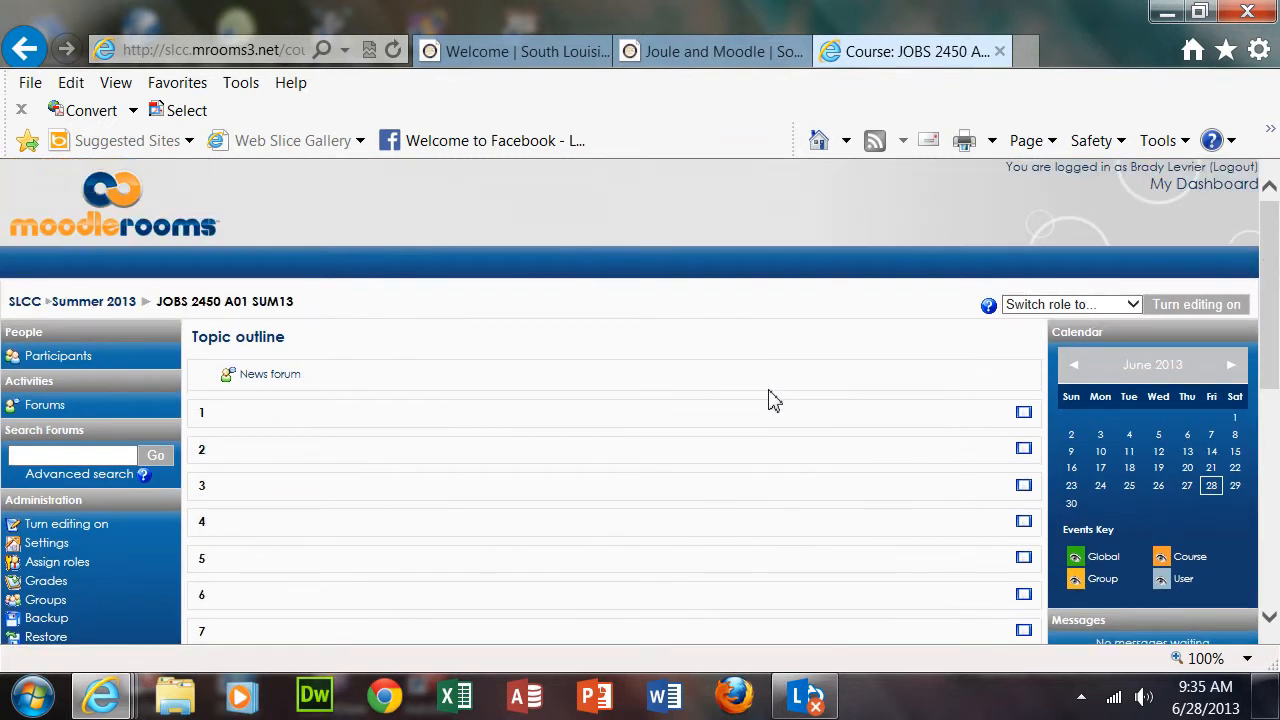
pyautogui.scroll(-2, 772, 398)
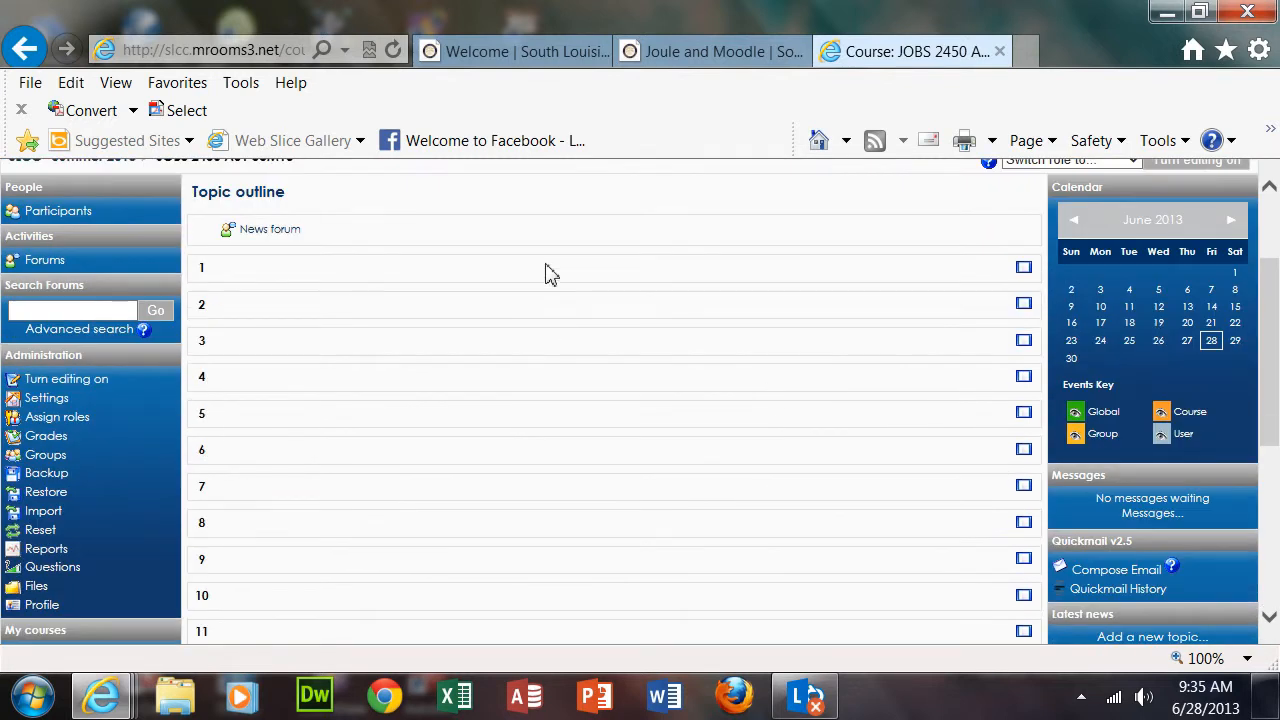
pyautogui.scroll(-5, 651, 346)
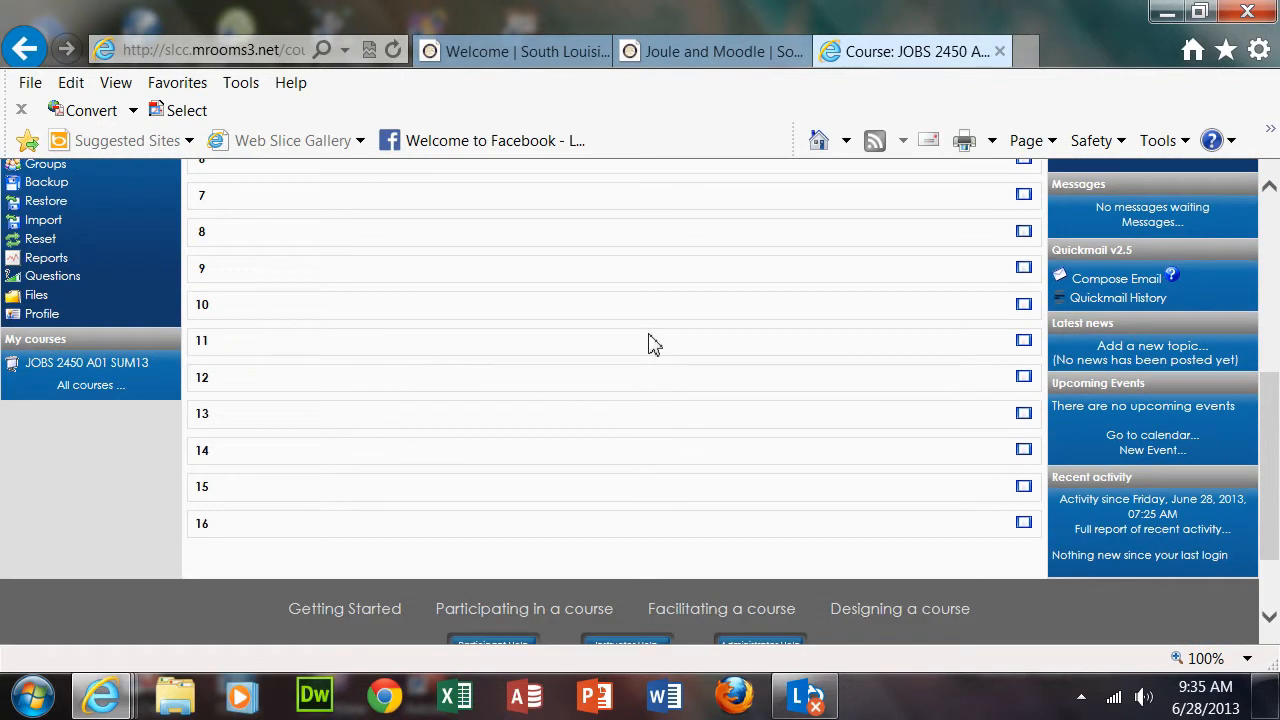
pyautogui.scroll(2, 648, 344)
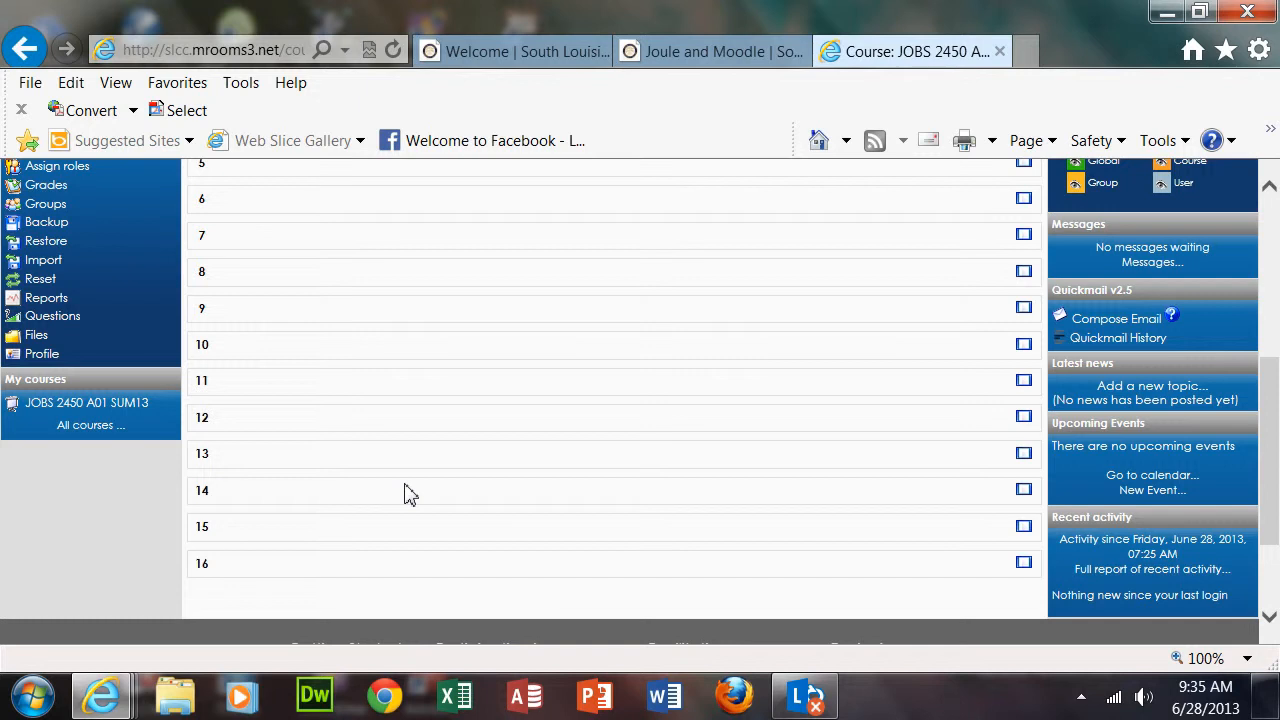
pyautogui.scroll(3, 408, 493)
pyautogui.scroll(-2, 408, 493)
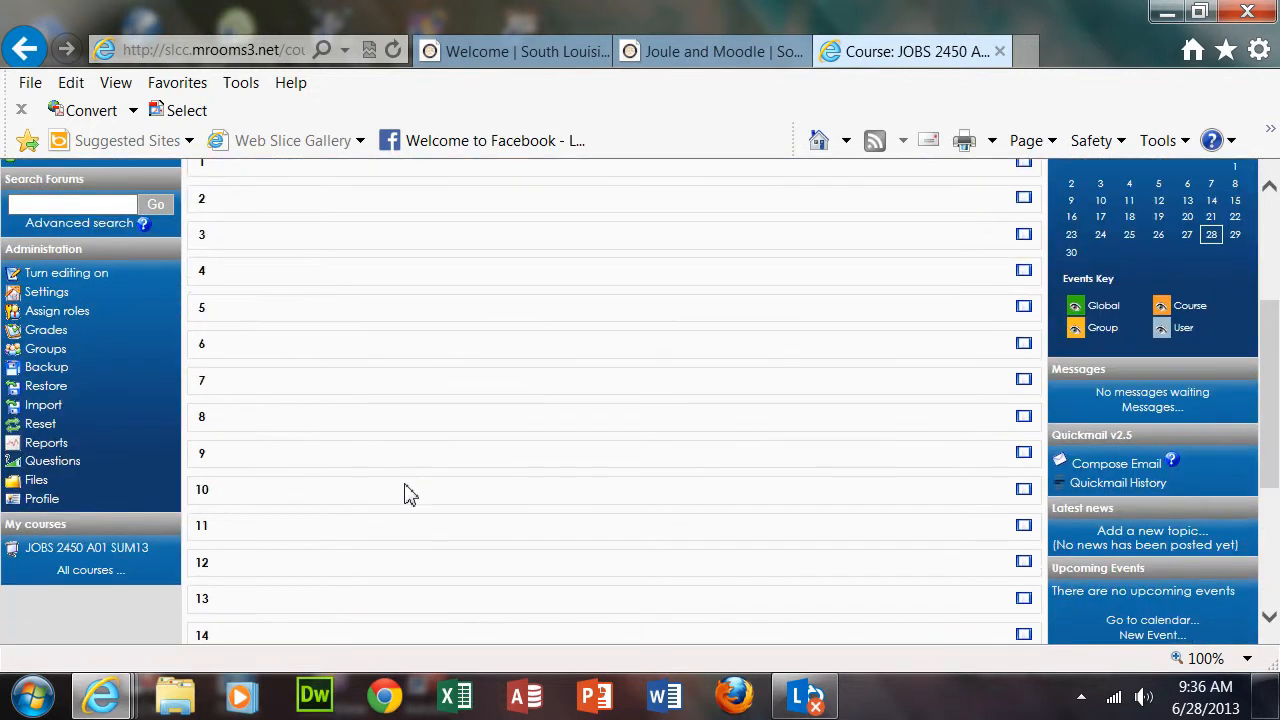
pyautogui.scroll(-3, 408, 493)
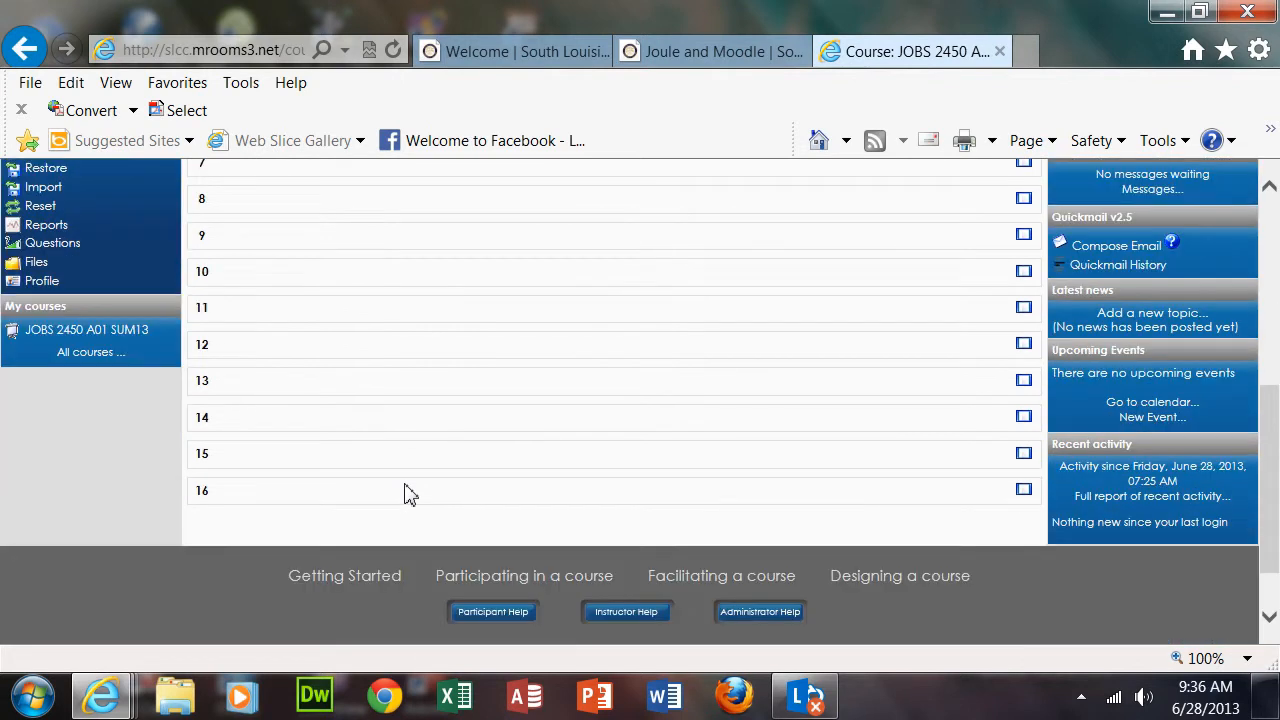
pyautogui.scroll(5, 408, 493)
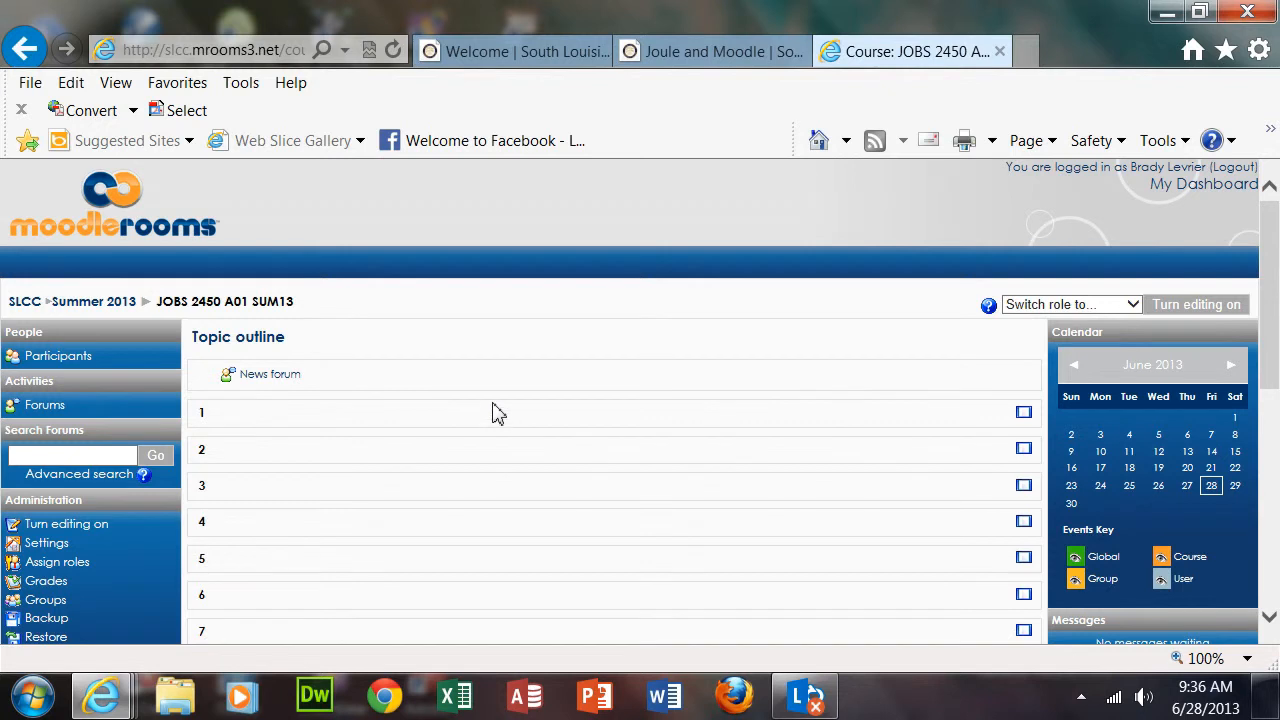
pyautogui.scroll(-3, 490, 417)
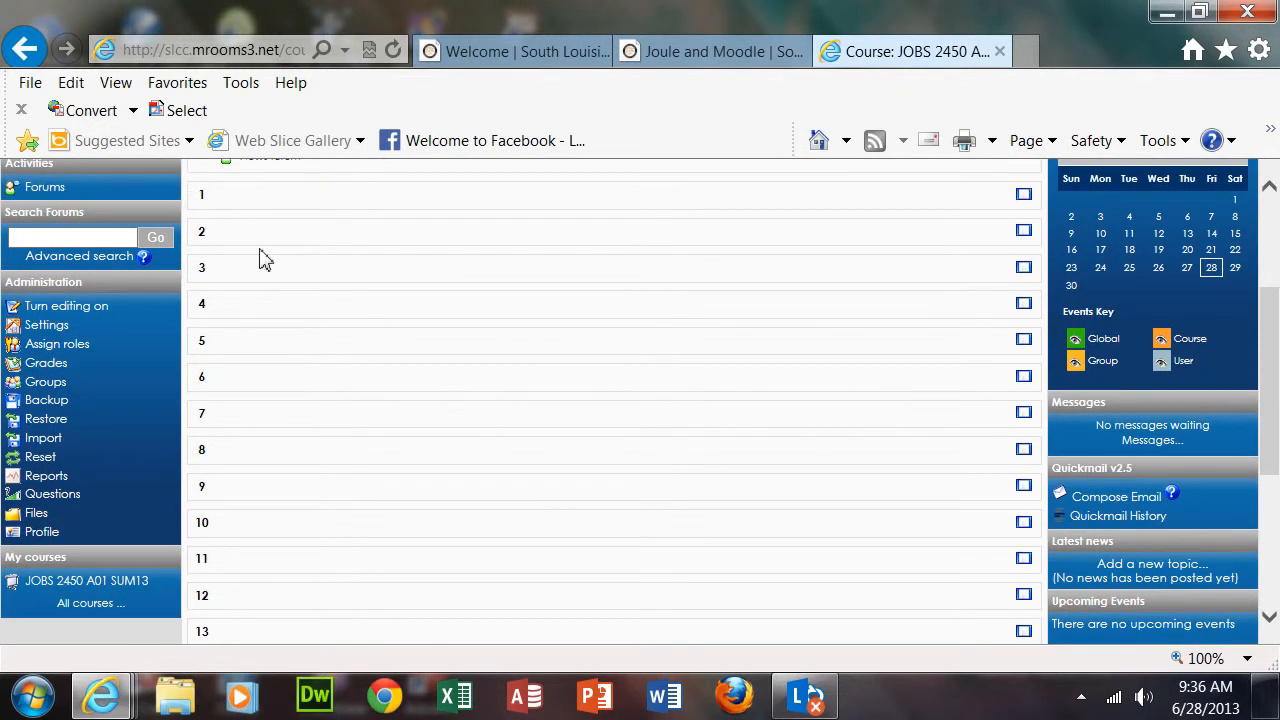
pyautogui.scroll(-3, 263, 294)
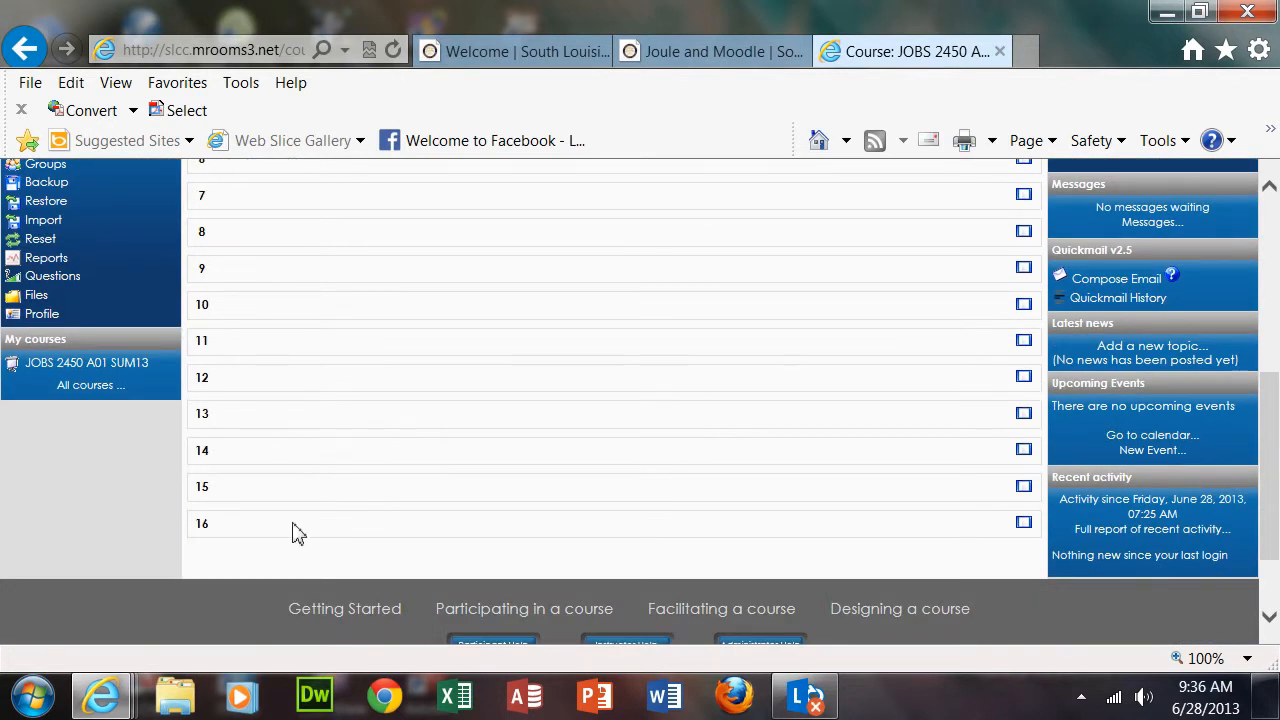
pyautogui.scroll(6, 294, 531)
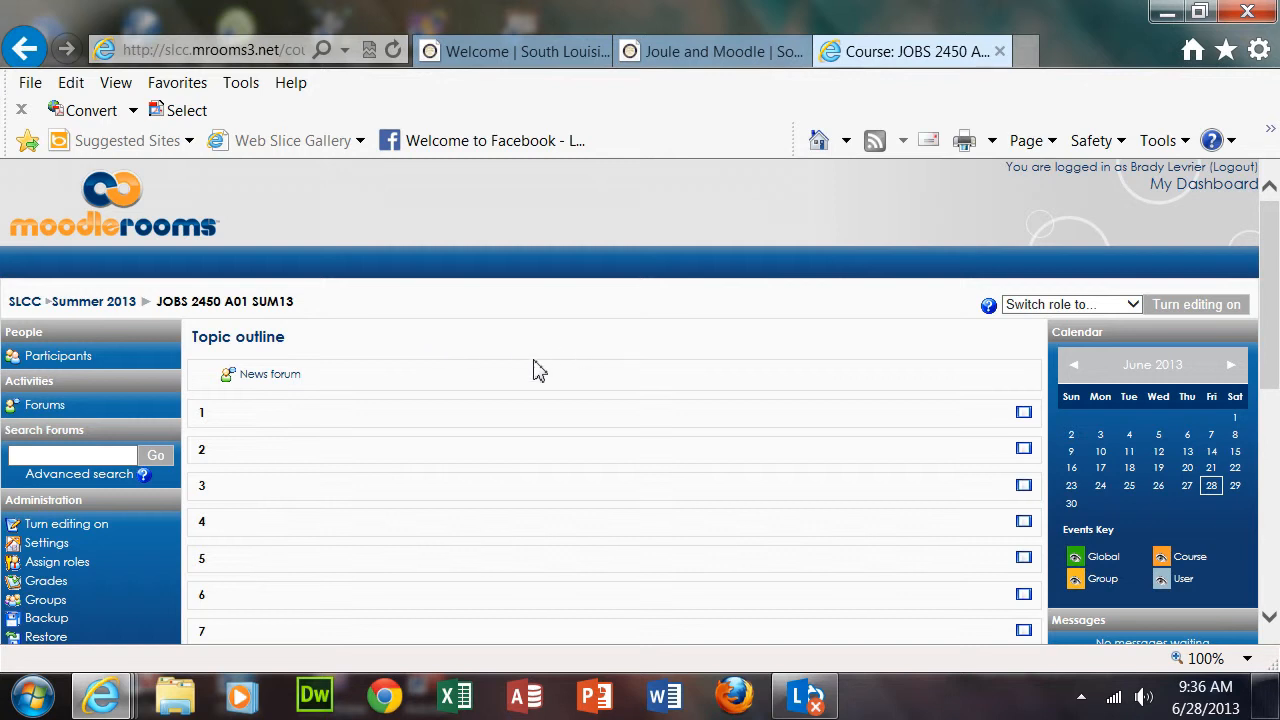
# Set the number of weeks/topics to 44 in the course settings and save the changes
pyautogui.scroll(-1, 538, 370)
pyautogui.scroll(-2, 538, 370)
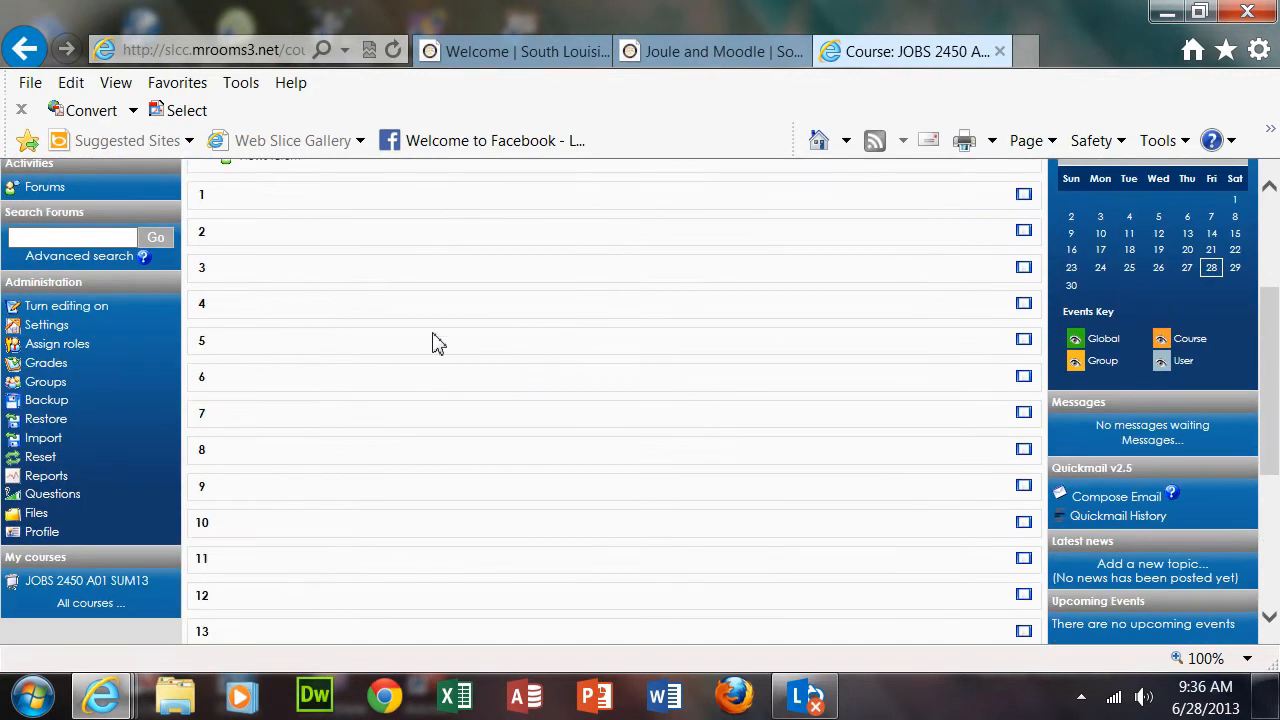
pyautogui.click(47, 327)
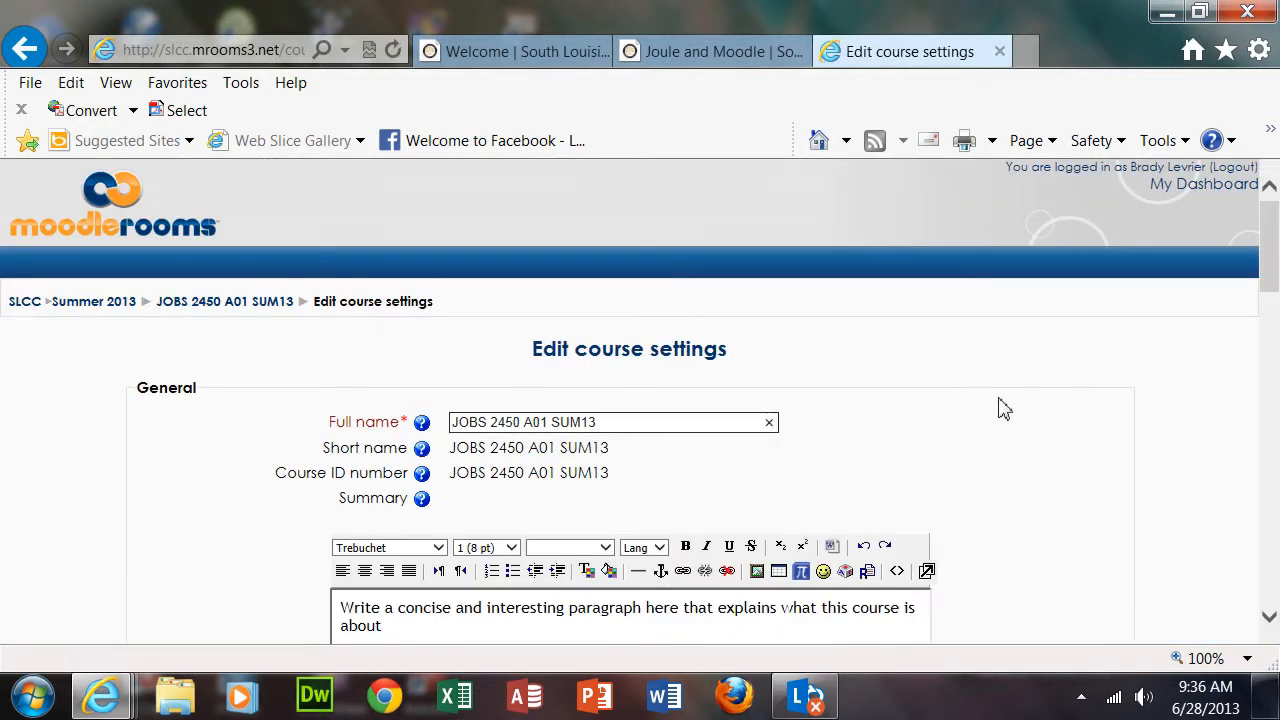
pyautogui.scroll(-5, 1000, 408)
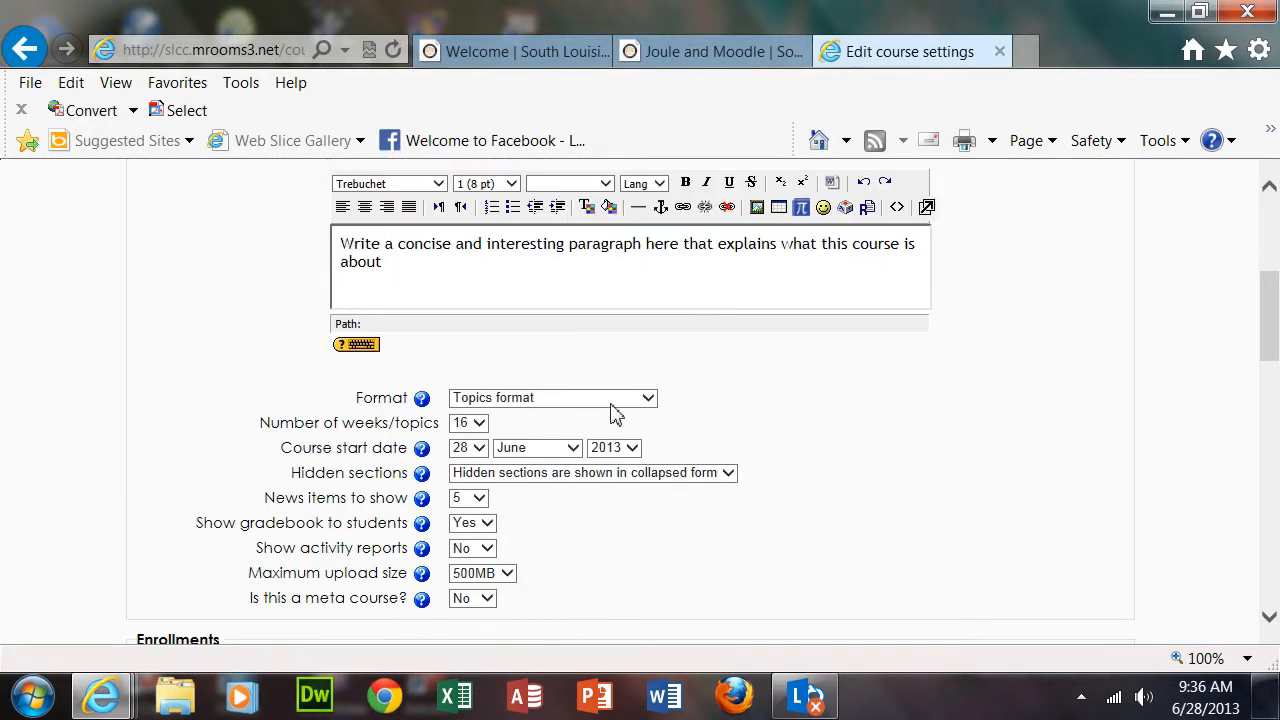
pyautogui.click(487, 427)
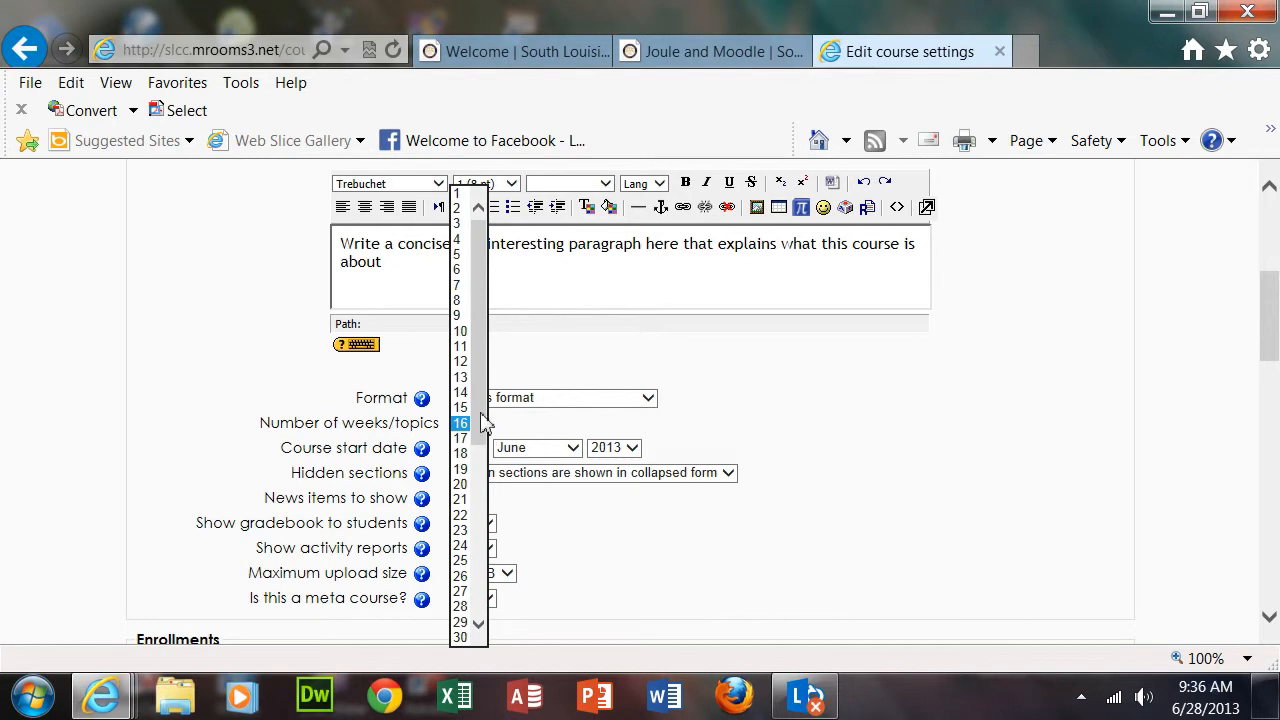
pyautogui.moveTo(486, 424); pyautogui.dragTo(500, 588)
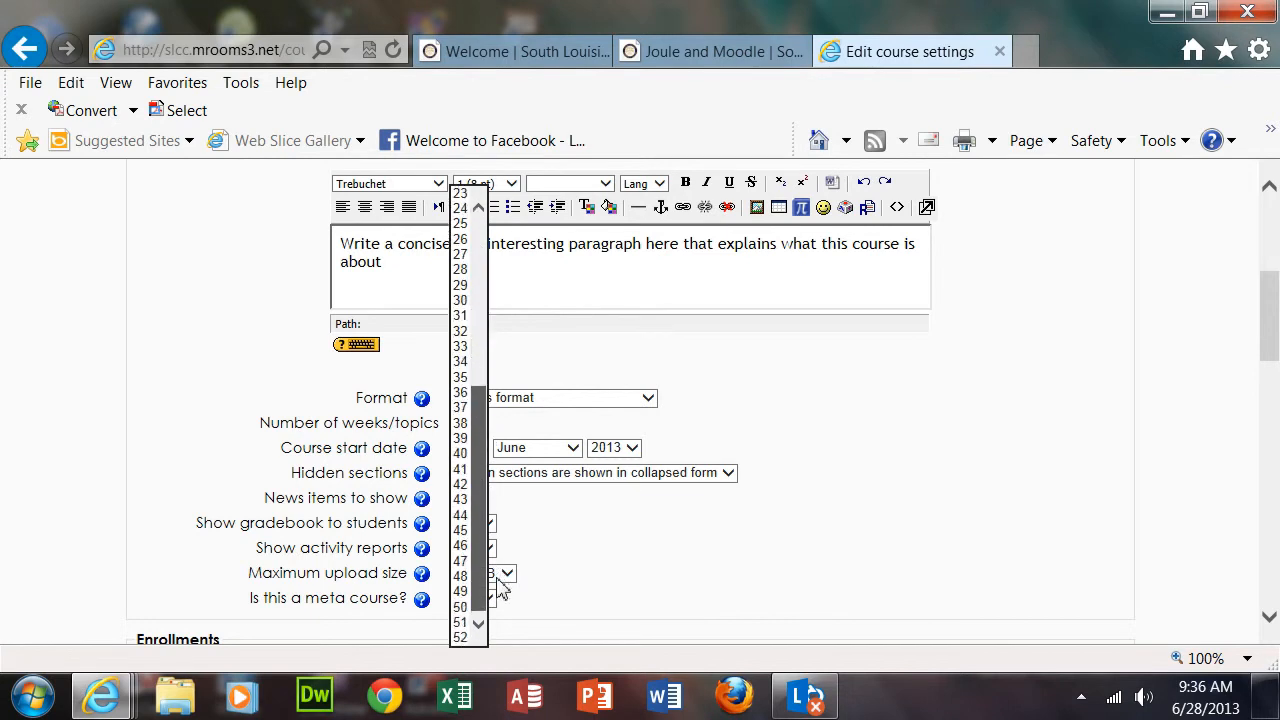
pyautogui.click(461, 516)
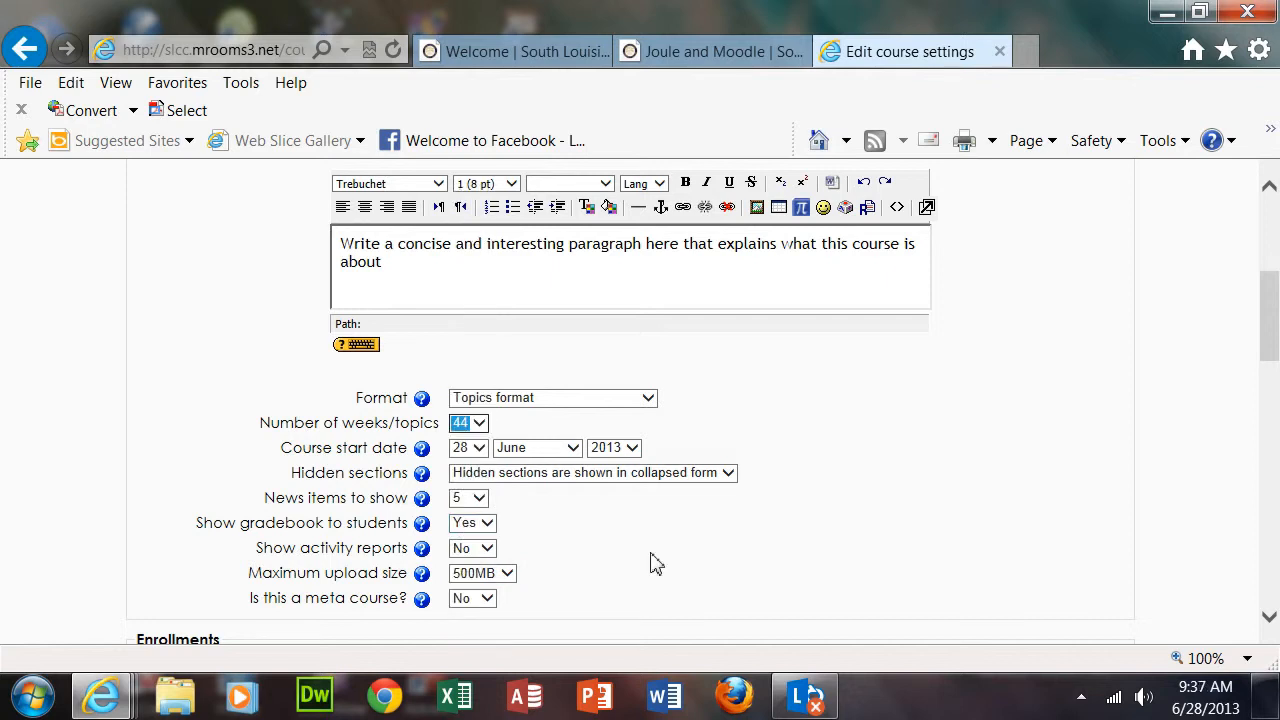
pyautogui.scroll(-2, 910, 476)
pyautogui.scroll(-7, 910, 476)
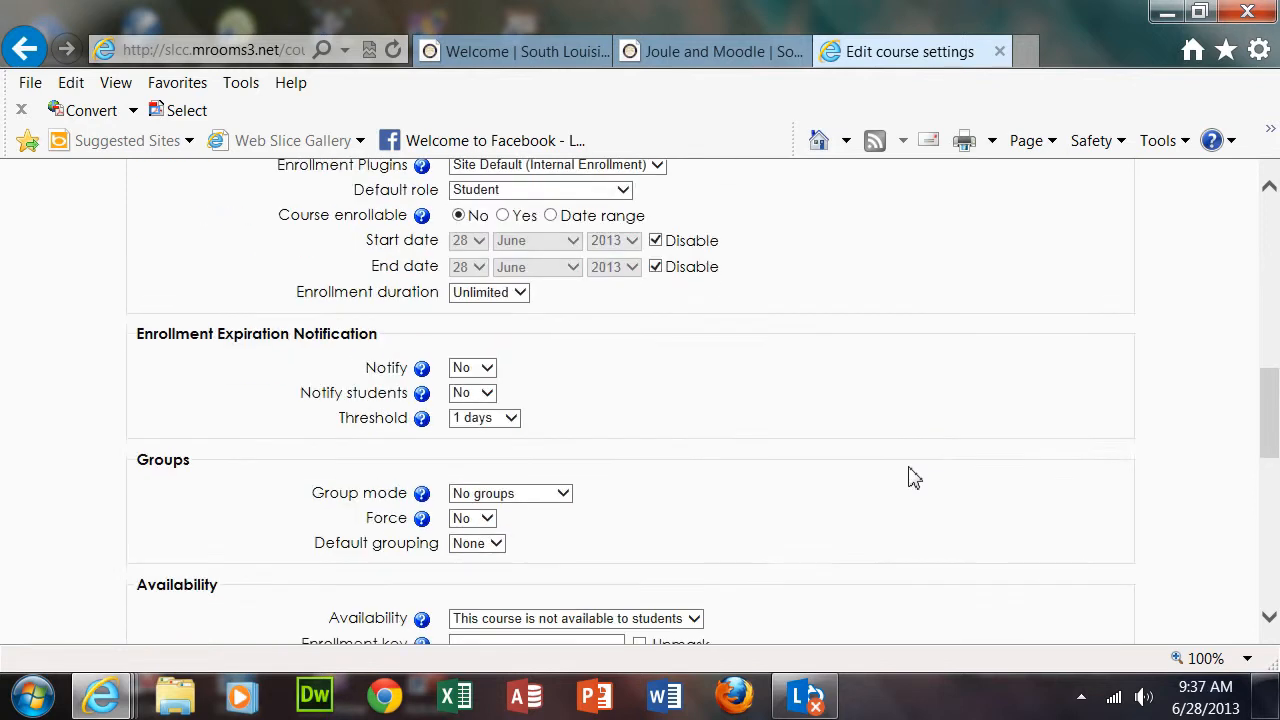
pyautogui.scroll(-3, 910, 476)
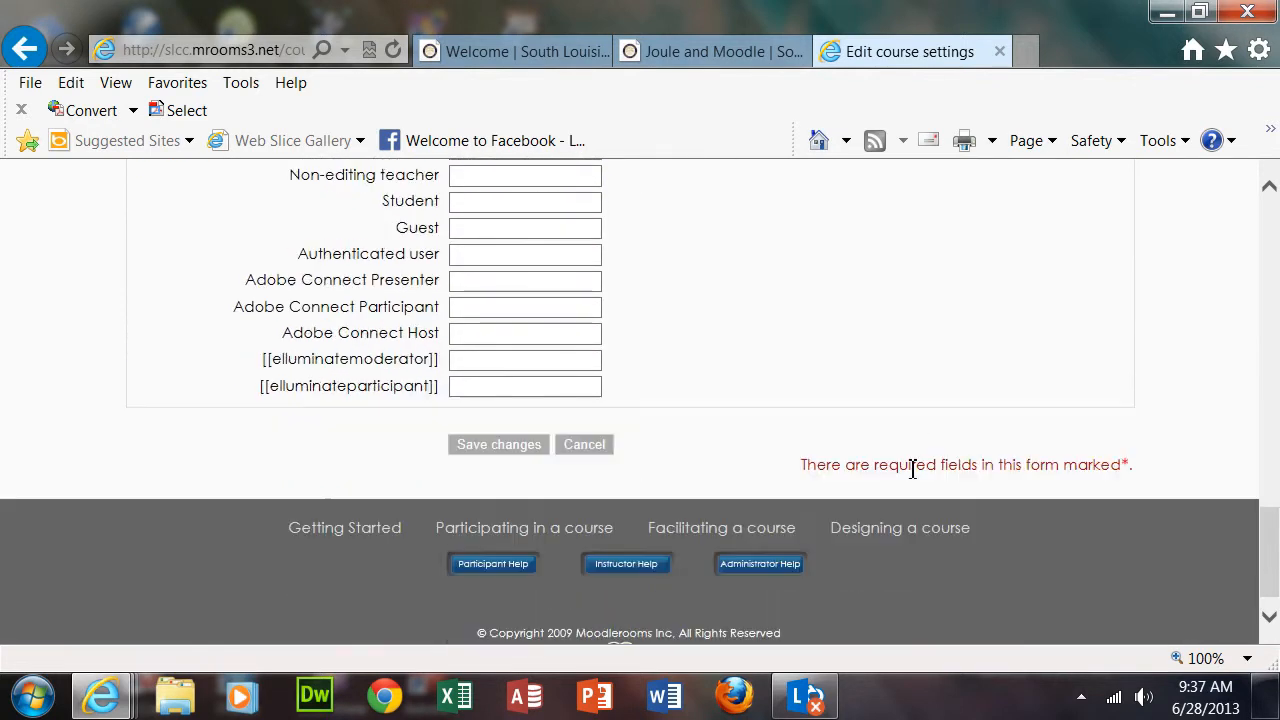
pyautogui.click(500, 445)
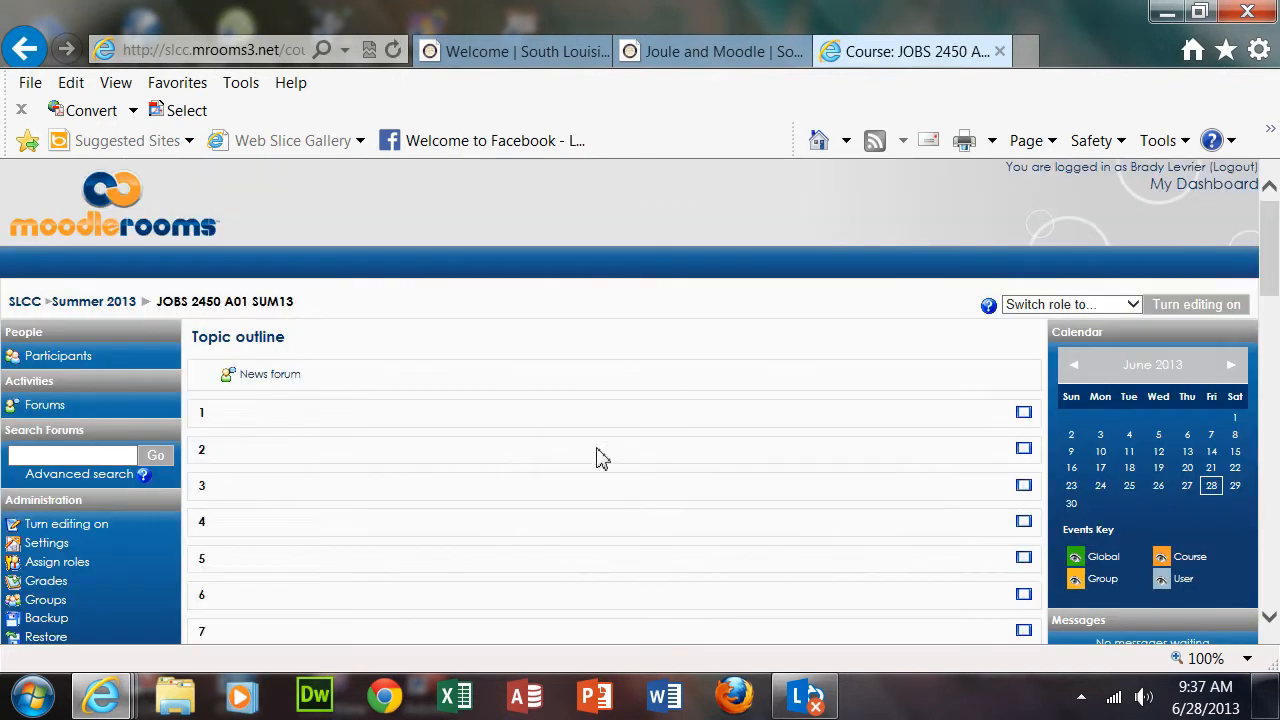
# Review the numbered sections of the updated topic outline on the course page
pyautogui.scroll(-5, 605, 465)
pyautogui.scroll(-10, 610, 465)
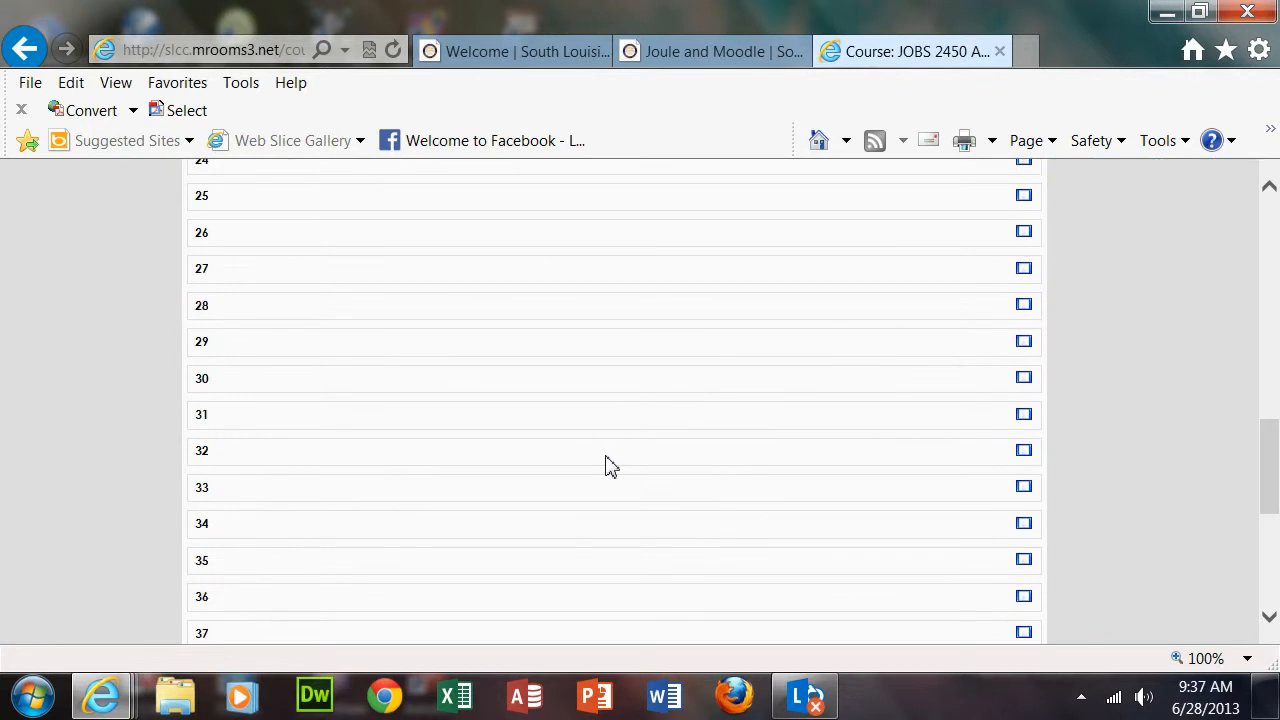
pyautogui.scroll(15, 610, 465)
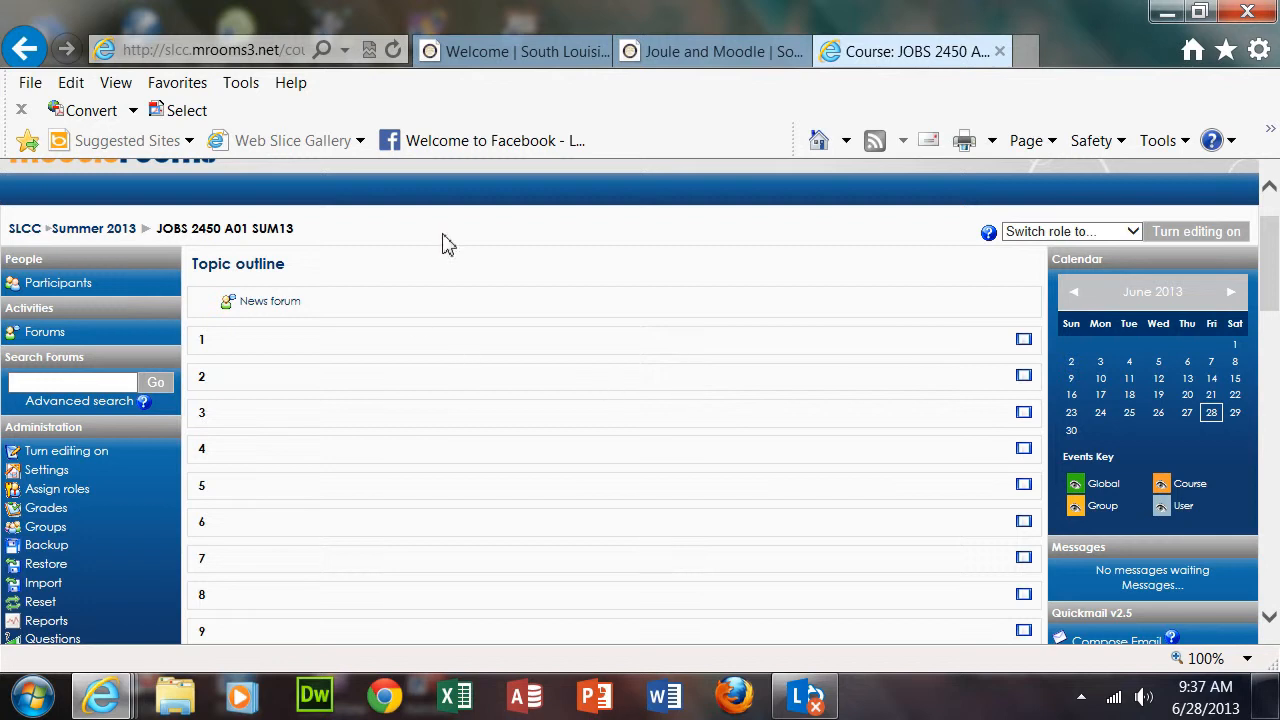
# Open the South Louisiana college site in a new tab and go through its Joule and Moodle page to the Moodle login site
pyautogui.scroll(2, 534, 314)
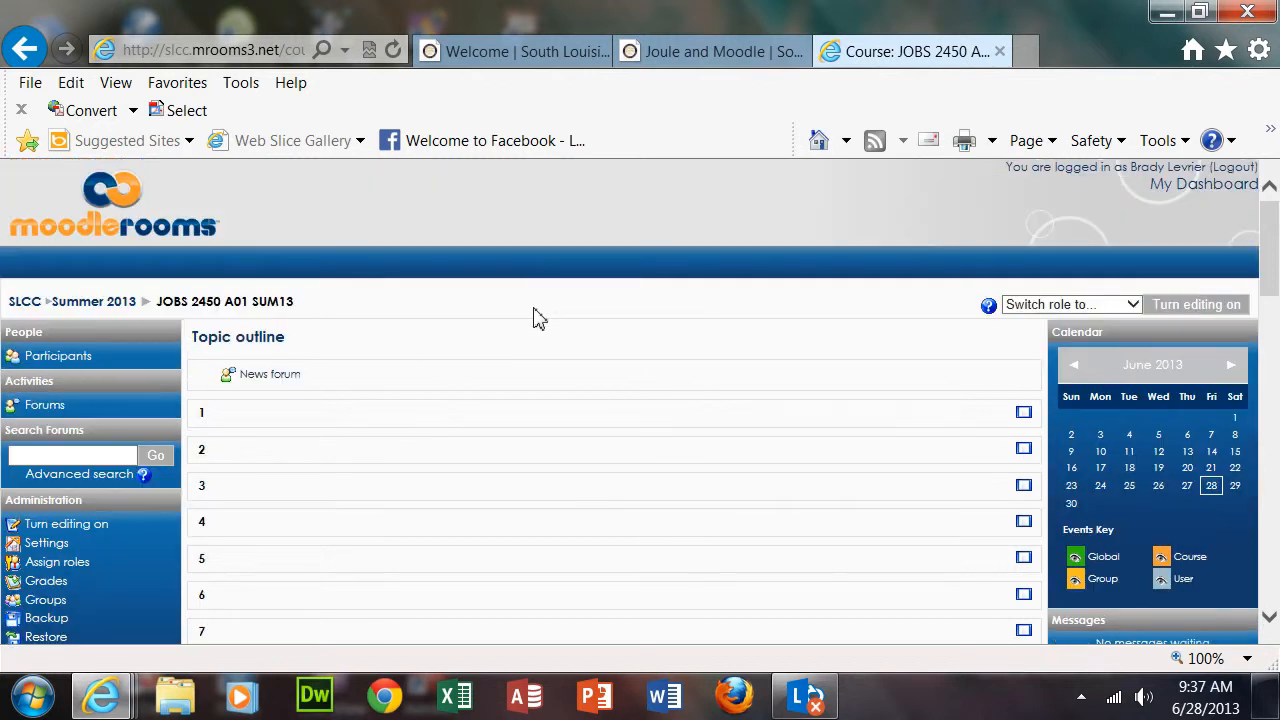
pyautogui.click(1025, 52)
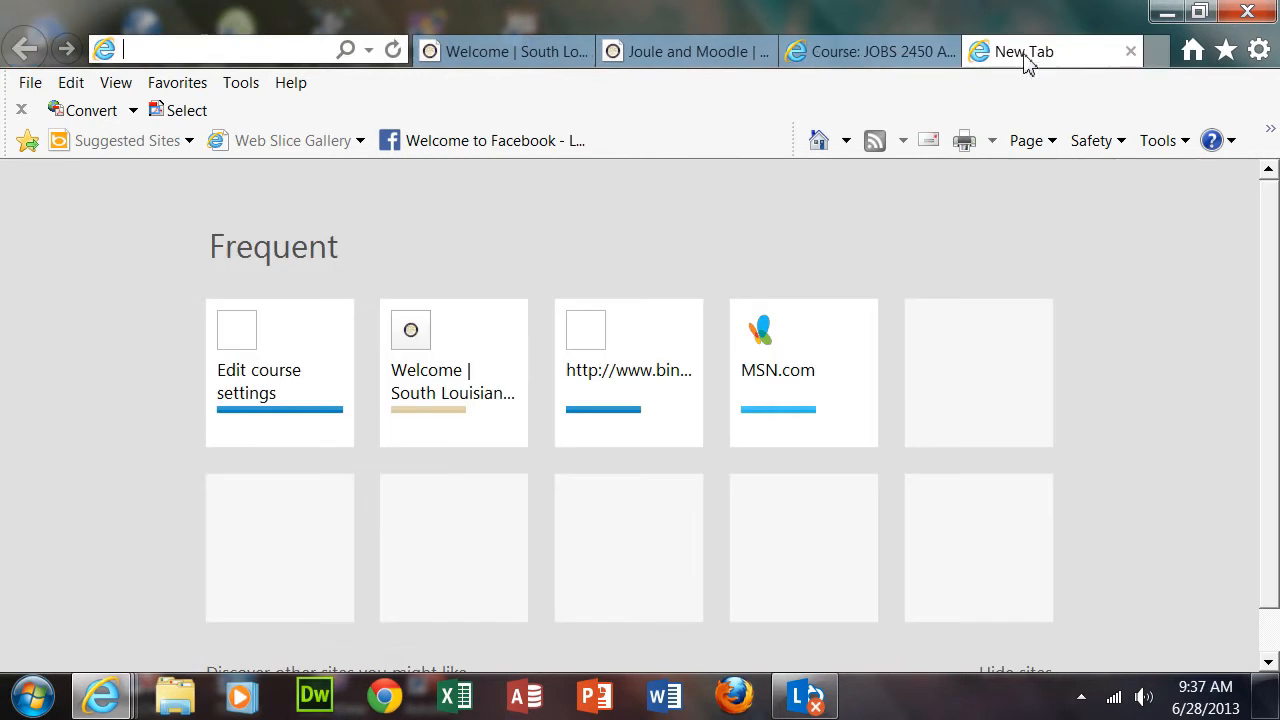
pyautogui.click(440, 416)
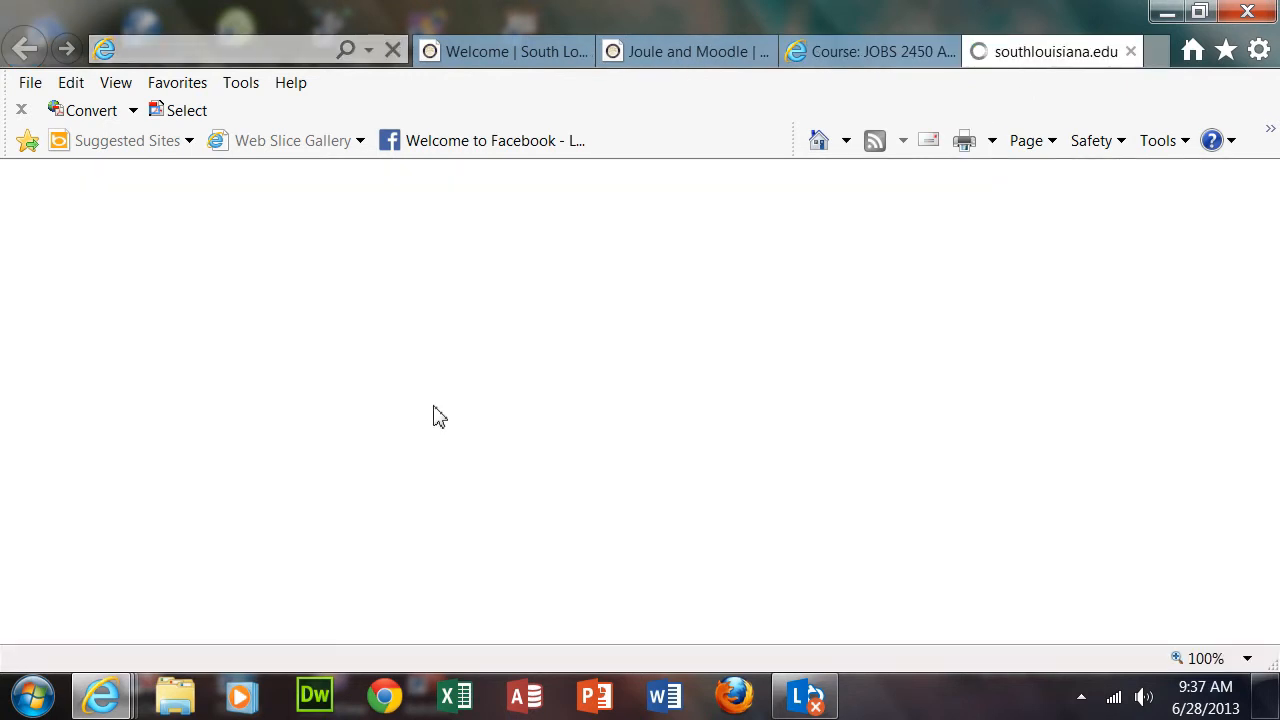
pyautogui.scroll(-2, 1053, 360)
pyautogui.scroll(-5, 1053, 360)
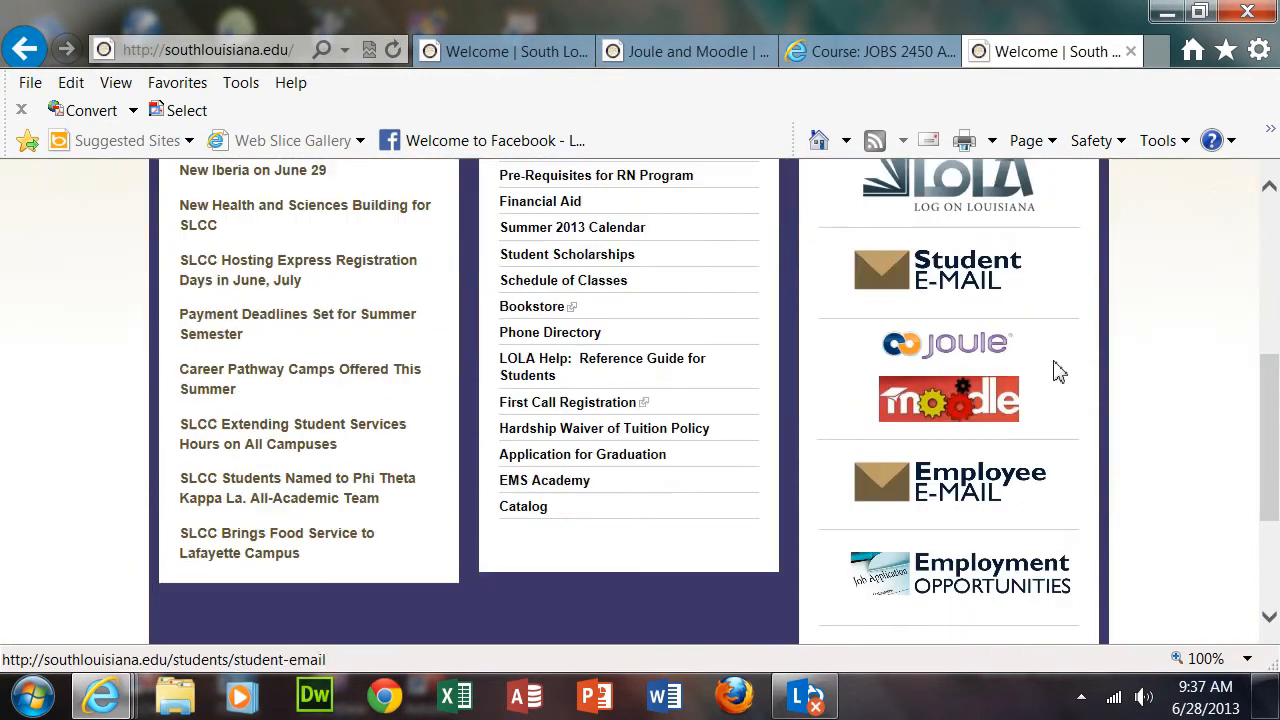
pyautogui.click(953, 423)
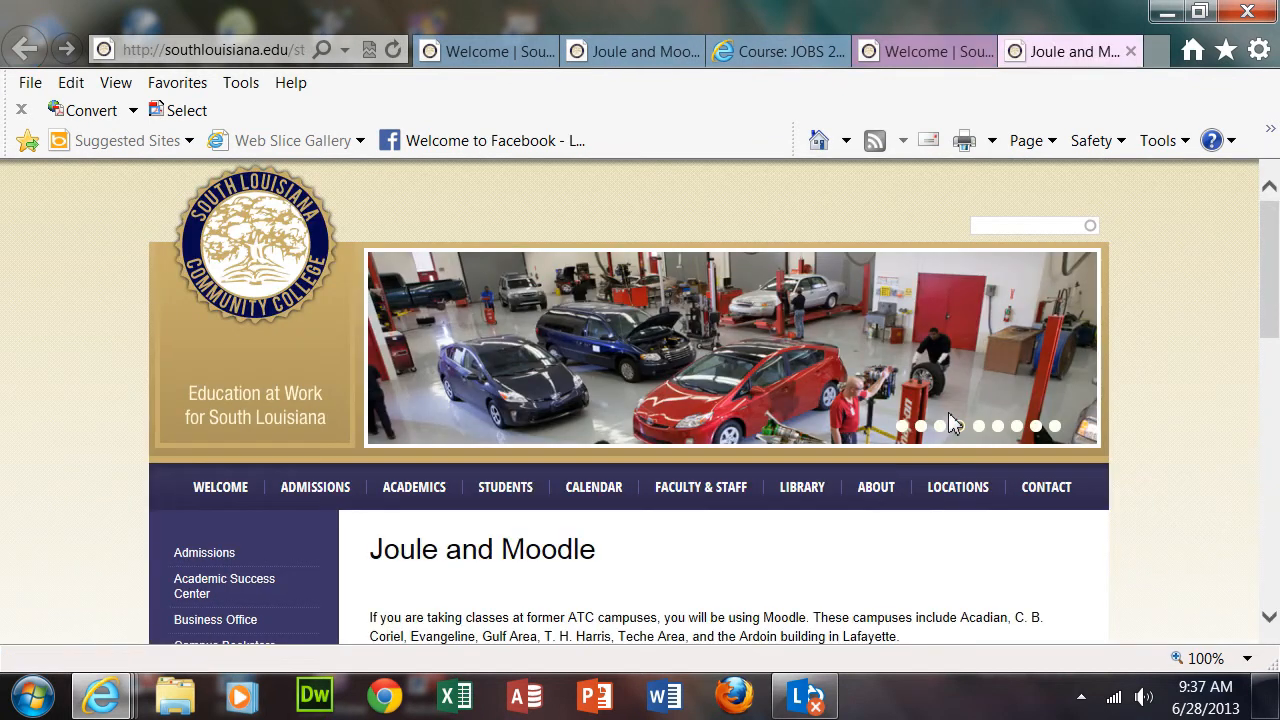
pyautogui.scroll(-5, 950, 420)
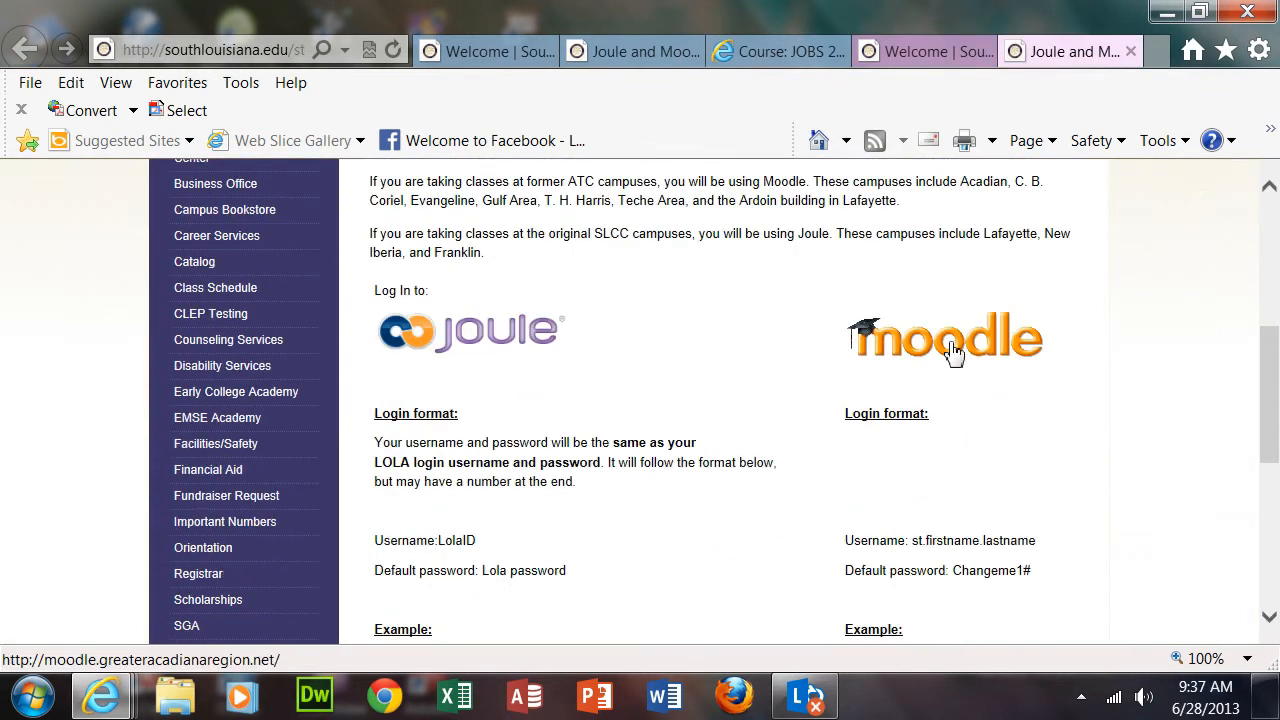
pyautogui.click(871, 368)
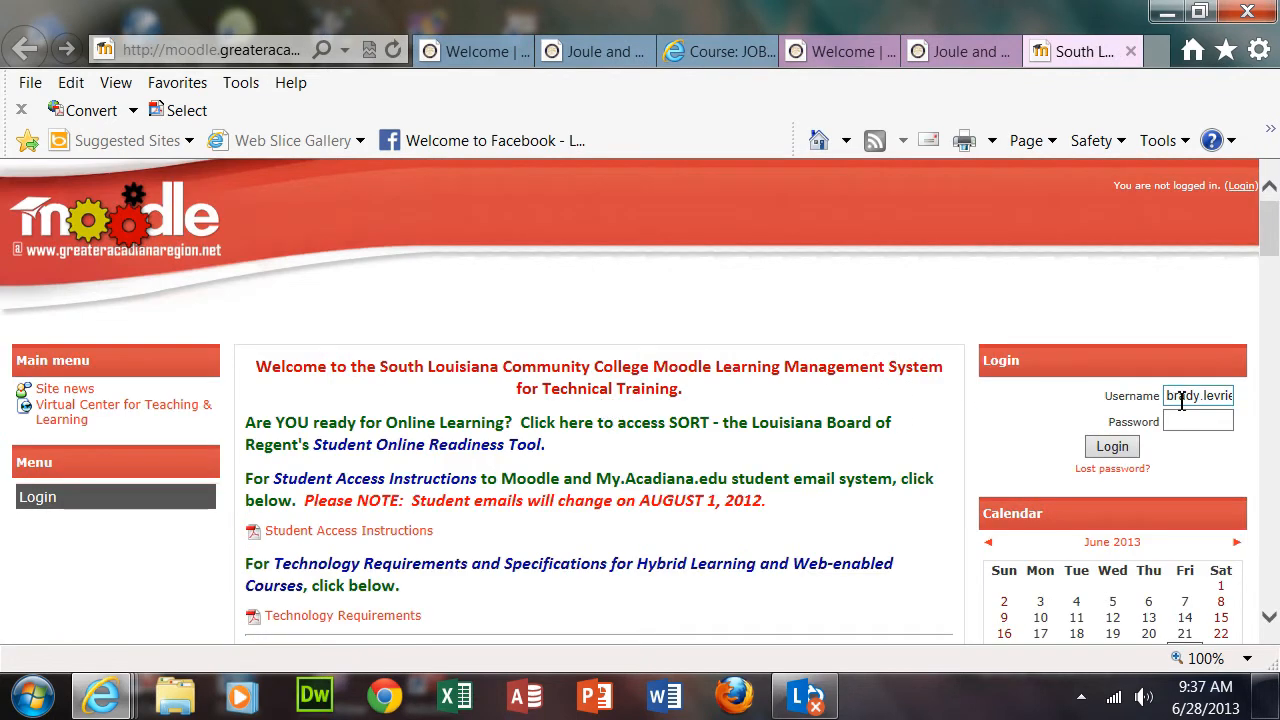
# Log in to Moodle with the prefilled username and the account password
pyautogui.click(1216, 422)
pyautogui.write('•••')
pyautogui.click(1127, 450)
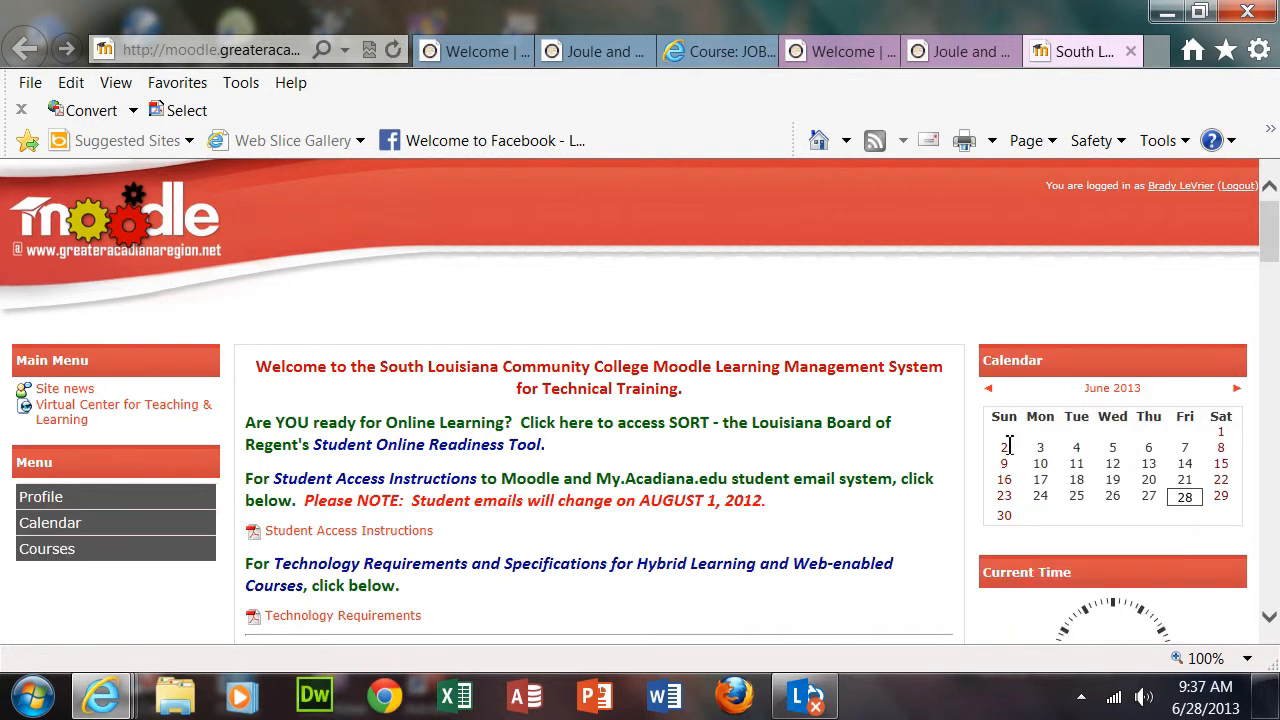
# Open the JOBS 2450 - Job Seeking Skills course from Acadian's Summer 2013 Courses category and start a course backup
pyautogui.scroll(-3, 978, 452)
pyautogui.scroll(-3, 978, 452)
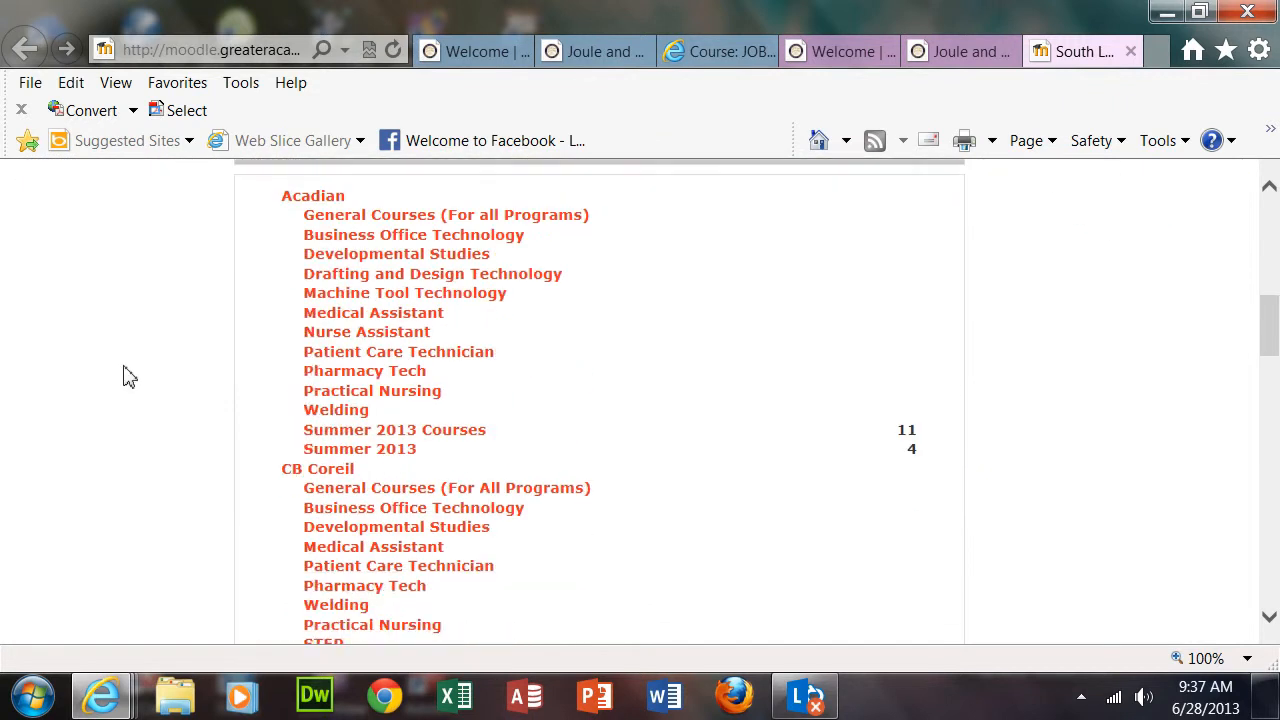
pyautogui.click(410, 438)
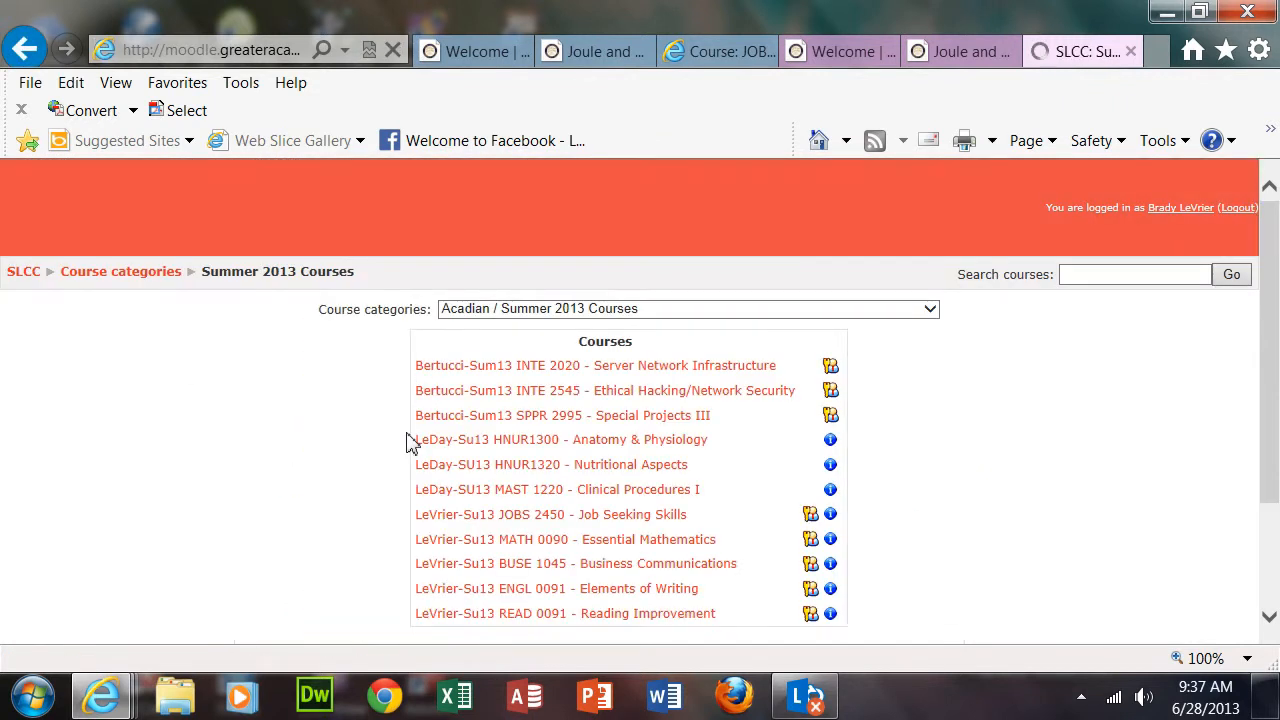
pyautogui.scroll(-1, 700, 472)
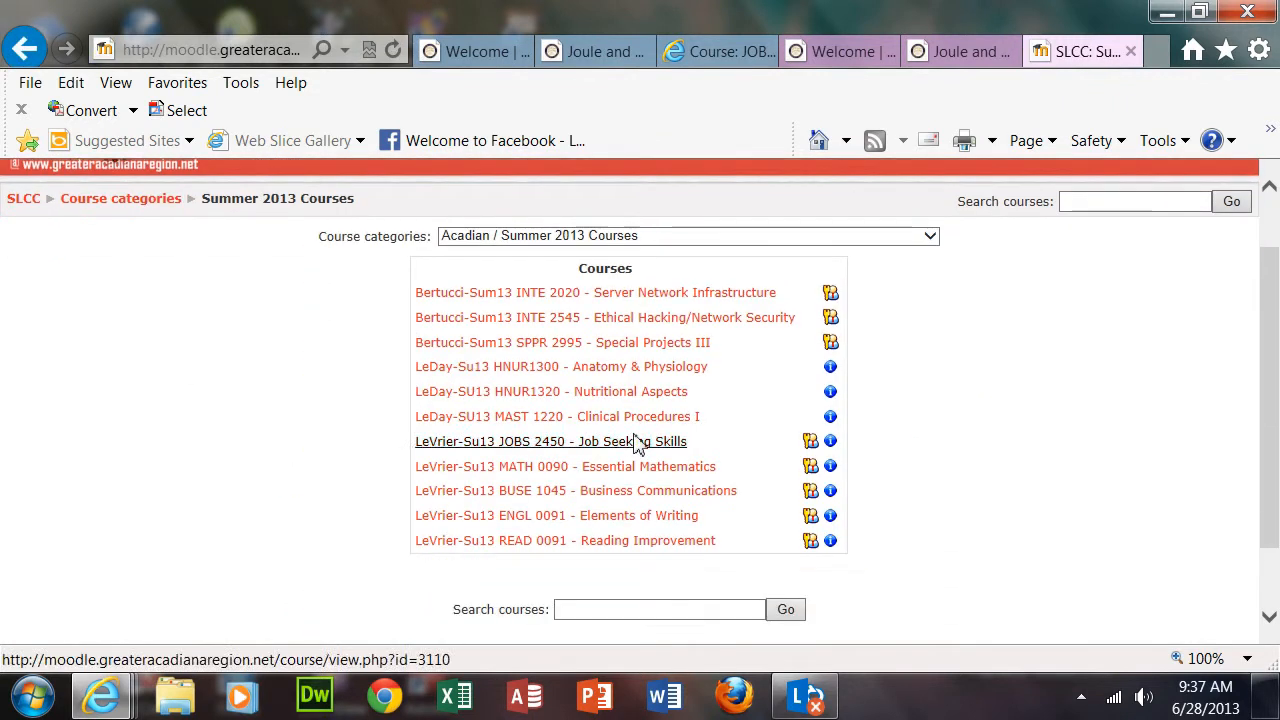
pyautogui.click(547, 448)
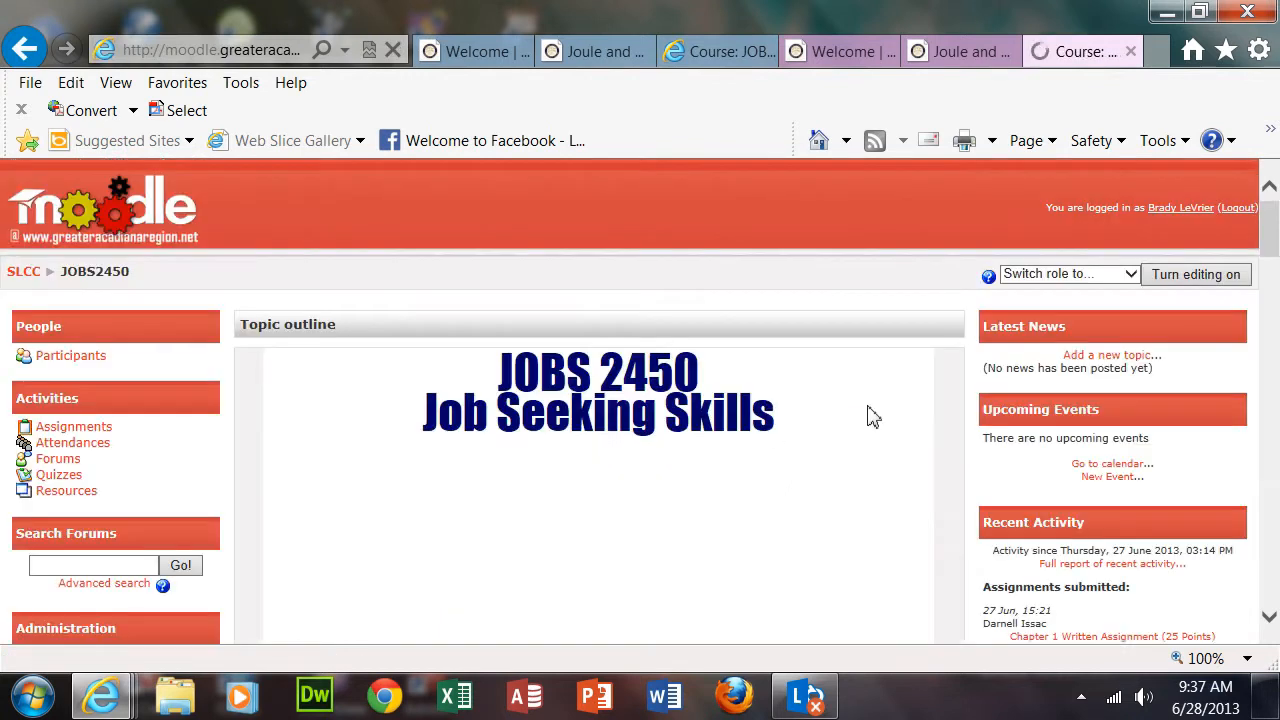
pyautogui.scroll(-3, 870, 417)
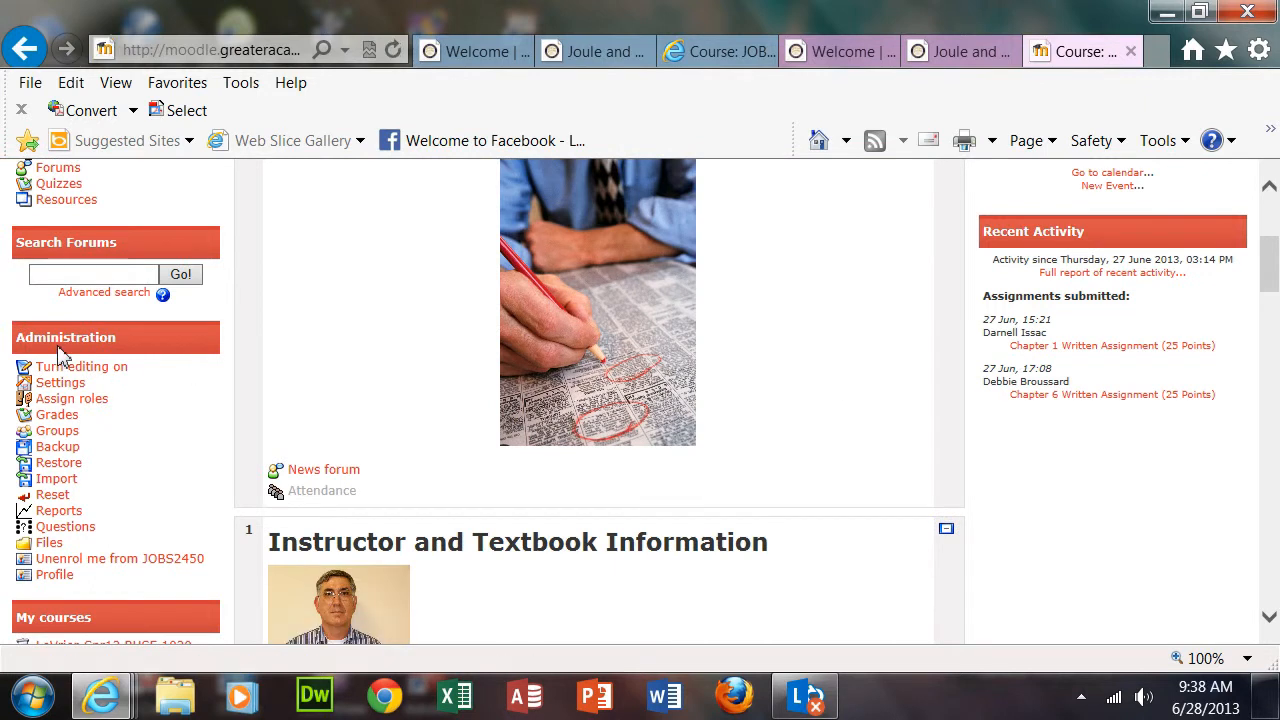
pyautogui.click(58, 448)
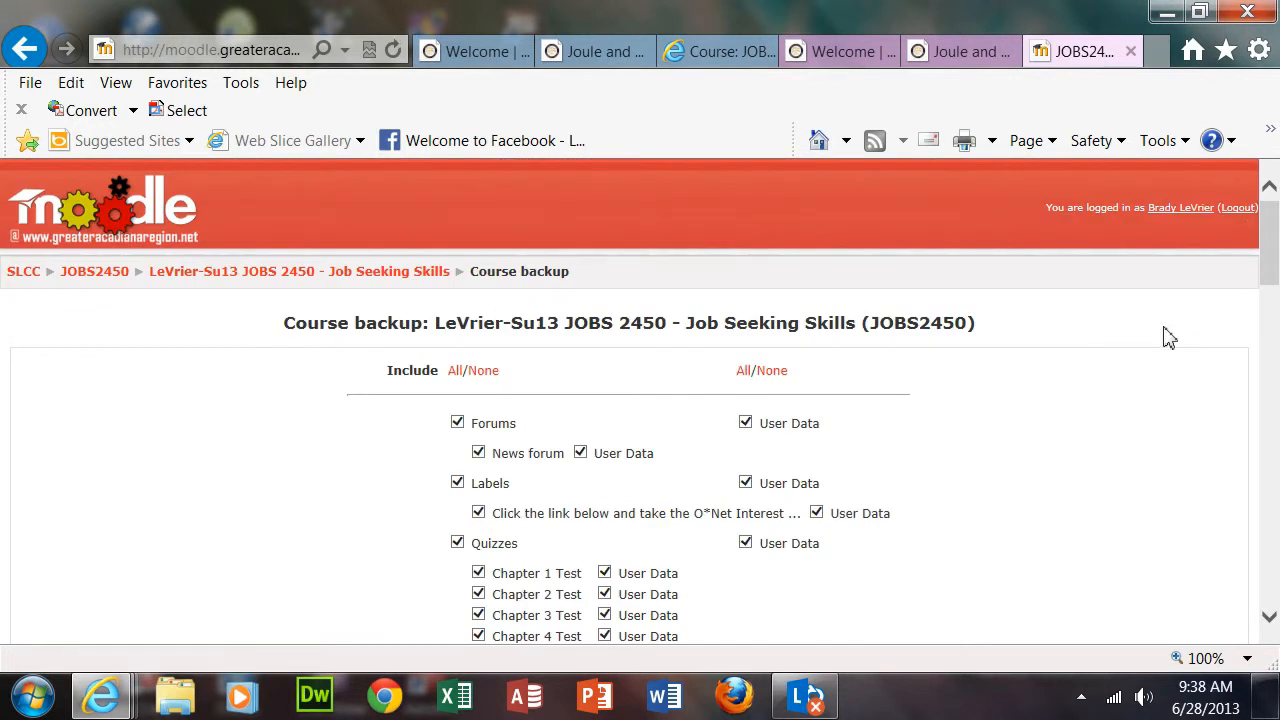
# Exclude user data from the backup for forums, labels, quizzes, resources, attendances and assignments while keeping all the items included
pyautogui.scroll(-5, 1168, 337)
pyautogui.scroll(4, 868, 364)
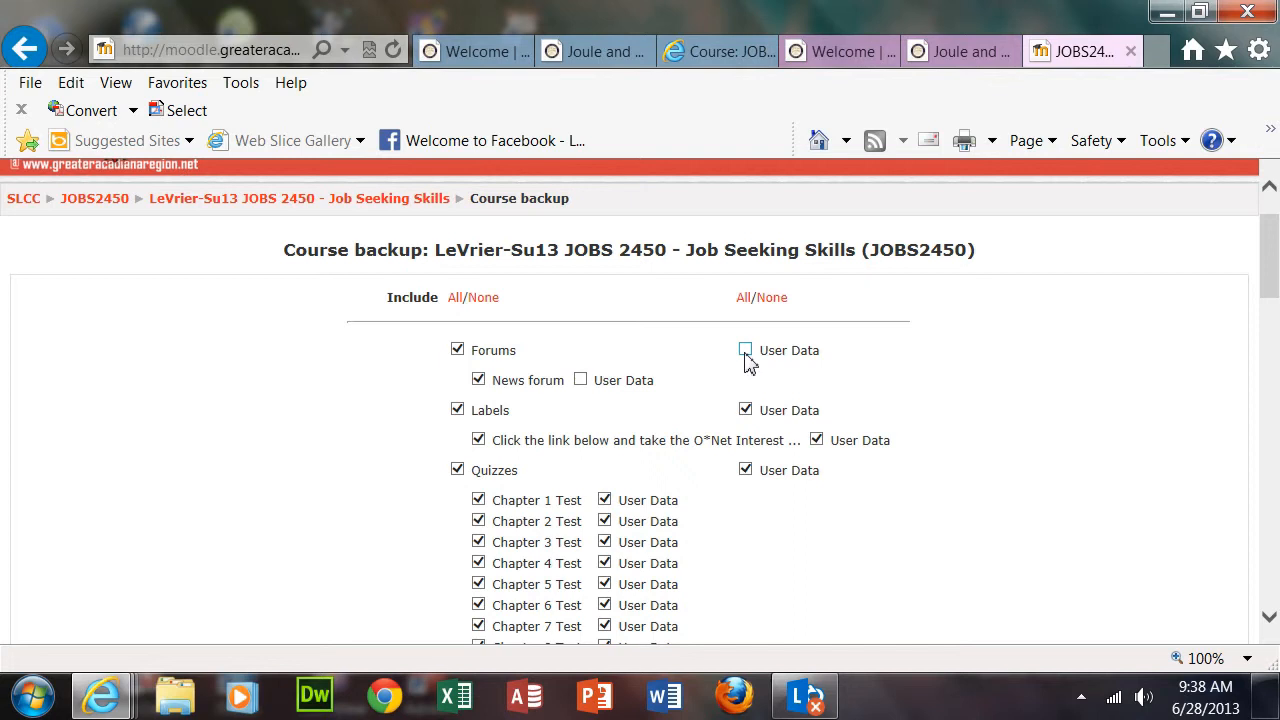
pyautogui.click(745, 410)
pyautogui.click(747, 470)
pyautogui.scroll(-5, 1108, 410)
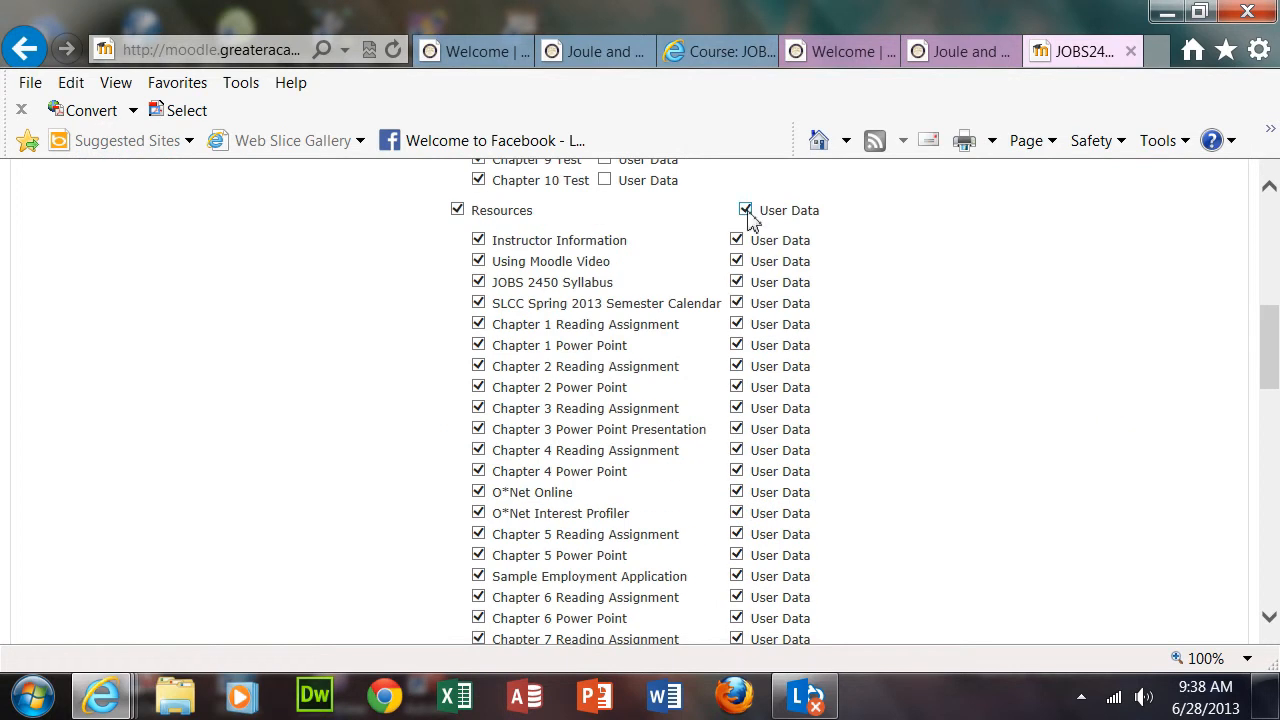
pyautogui.click(746, 211)
pyautogui.scroll(-4, 963, 291)
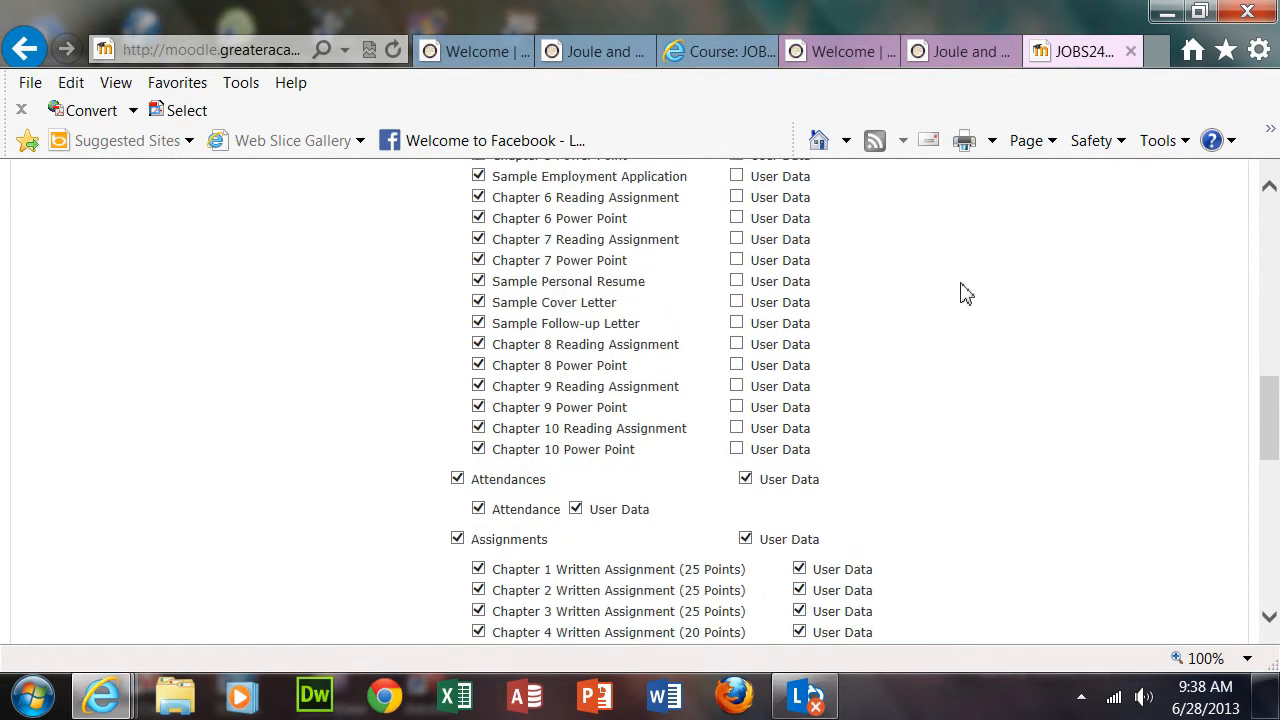
pyautogui.click(746, 442)
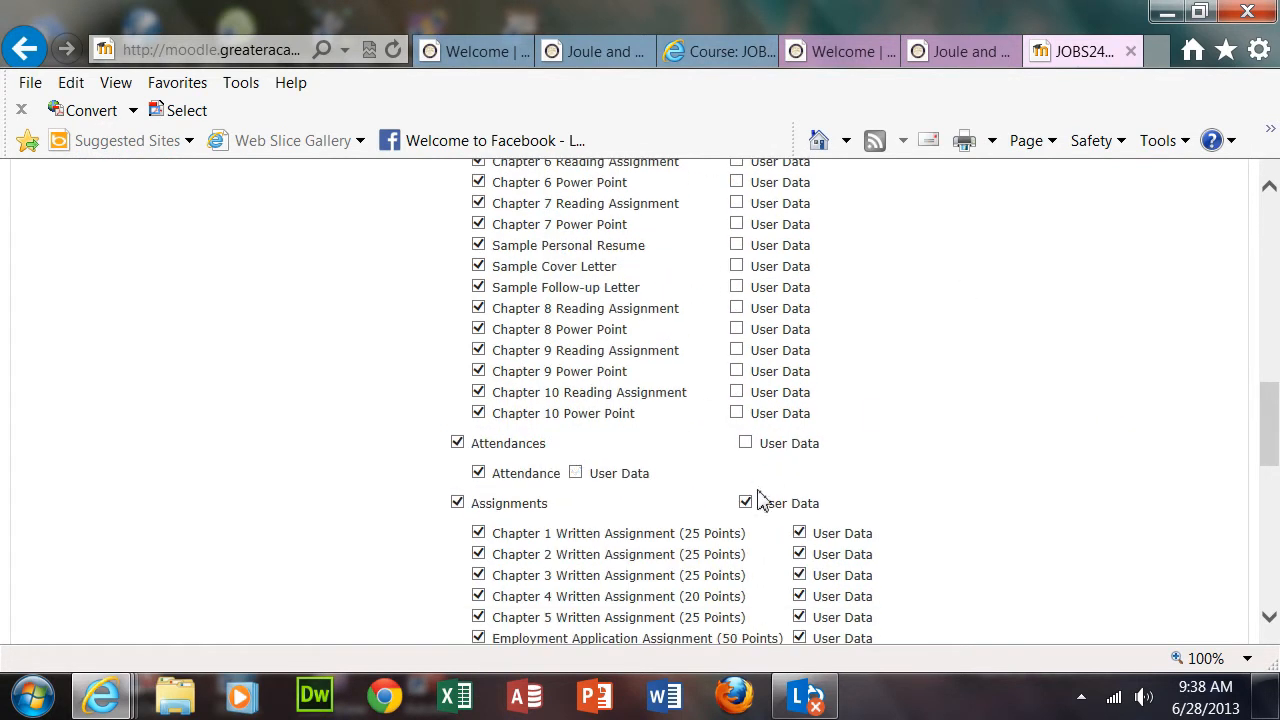
pyautogui.click(746, 502)
pyautogui.scroll(-3, 986, 449)
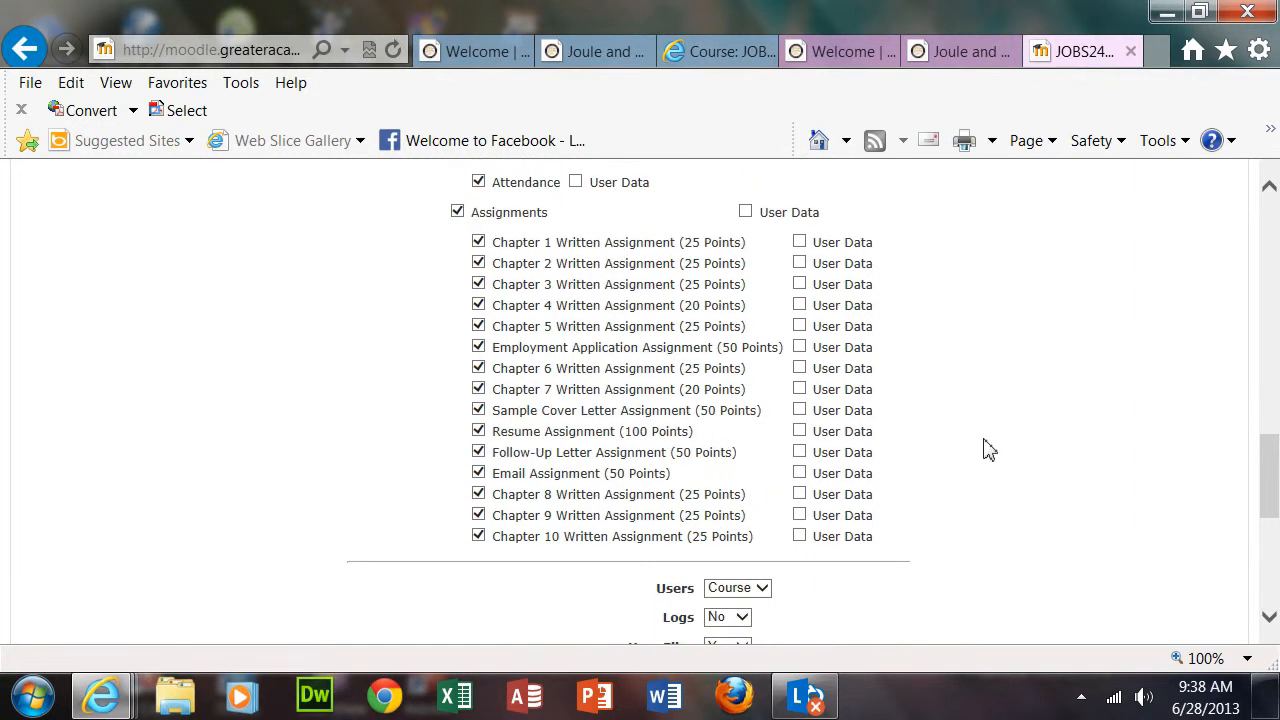
# Check the backup selections, keep the default user, file and role options, and continue to the backup details
pyautogui.scroll(-2, 986, 449)
pyautogui.scroll(8, 986, 449)
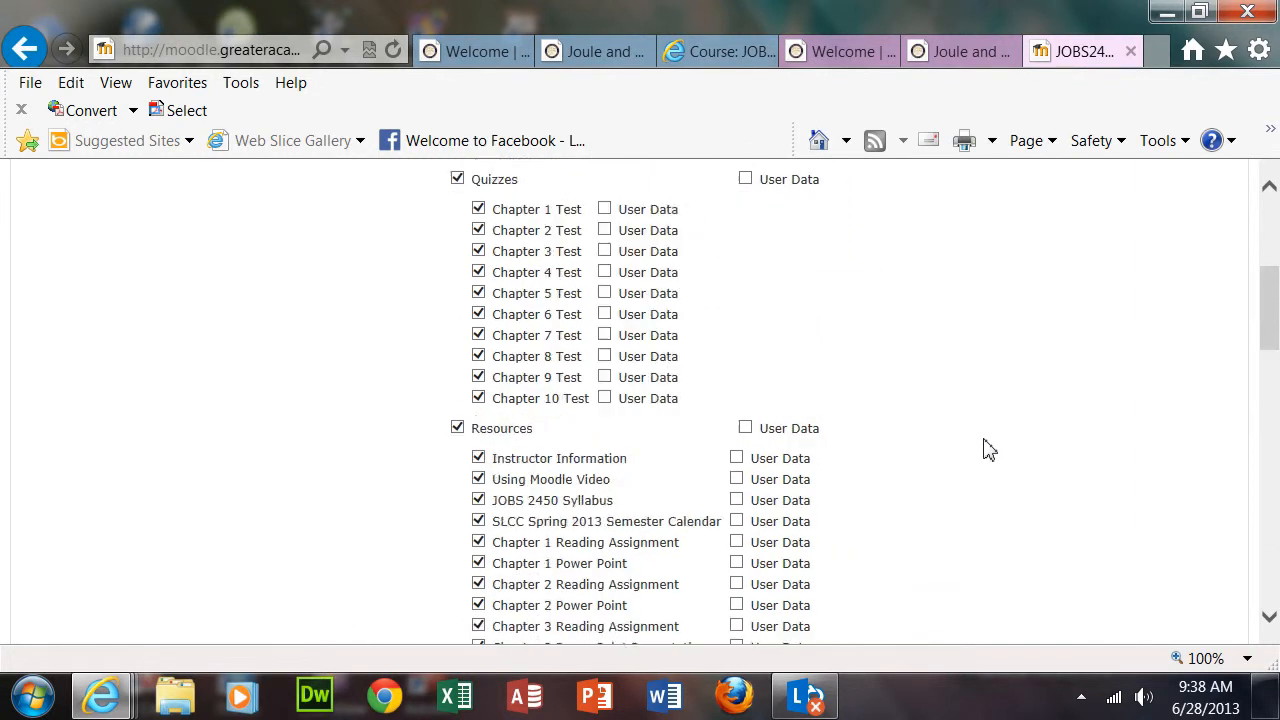
pyautogui.scroll(5, 986, 449)
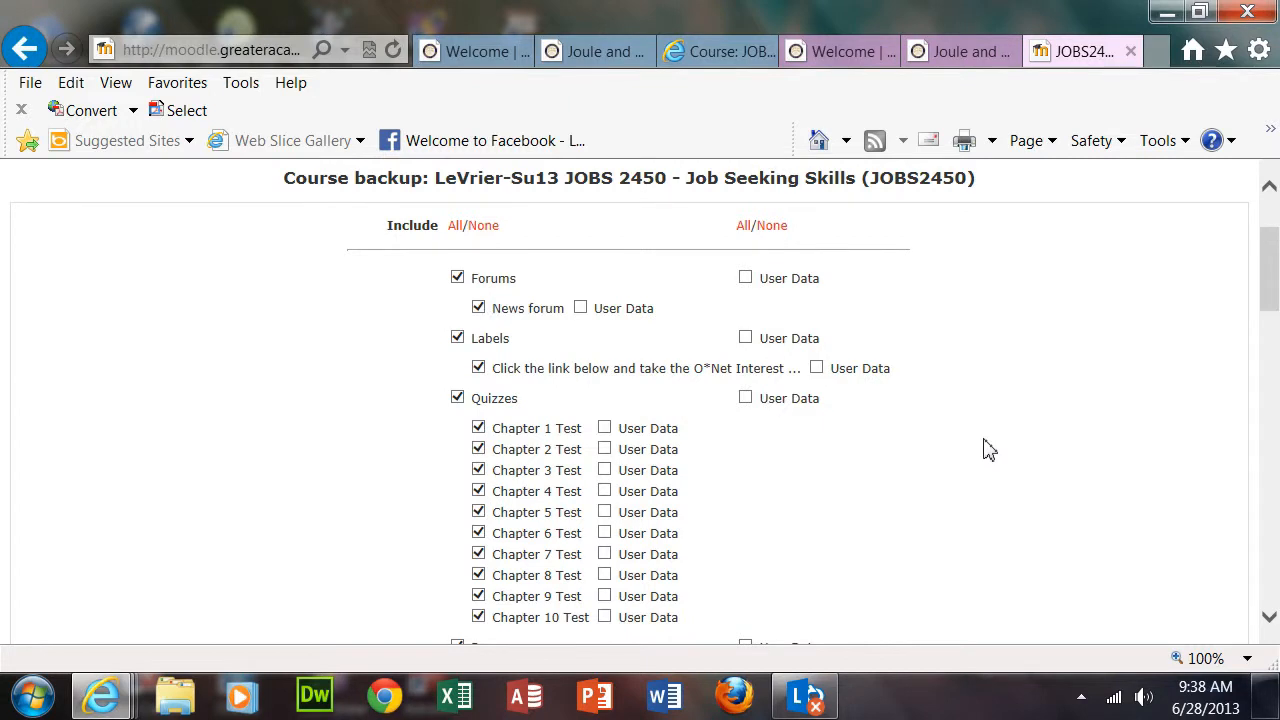
pyautogui.scroll(-9, 986, 449)
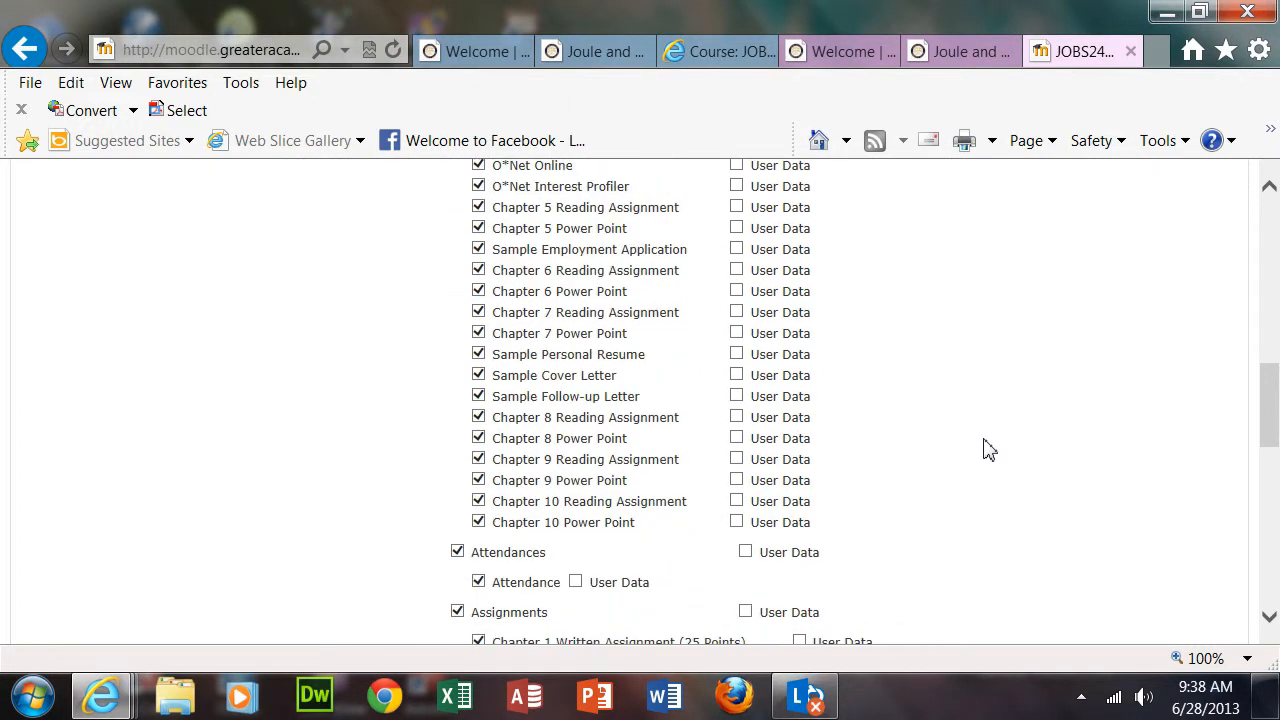
pyautogui.scroll(-6, 986, 449)
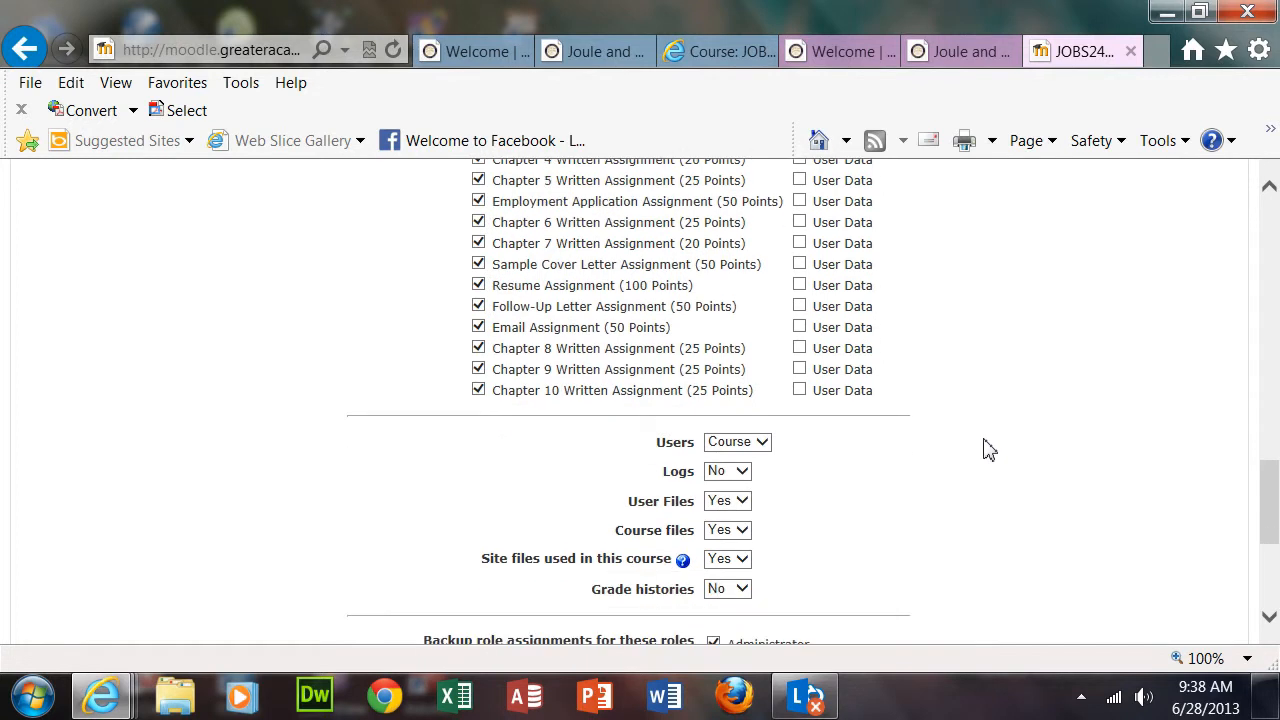
pyautogui.scroll(-3, 986, 449)
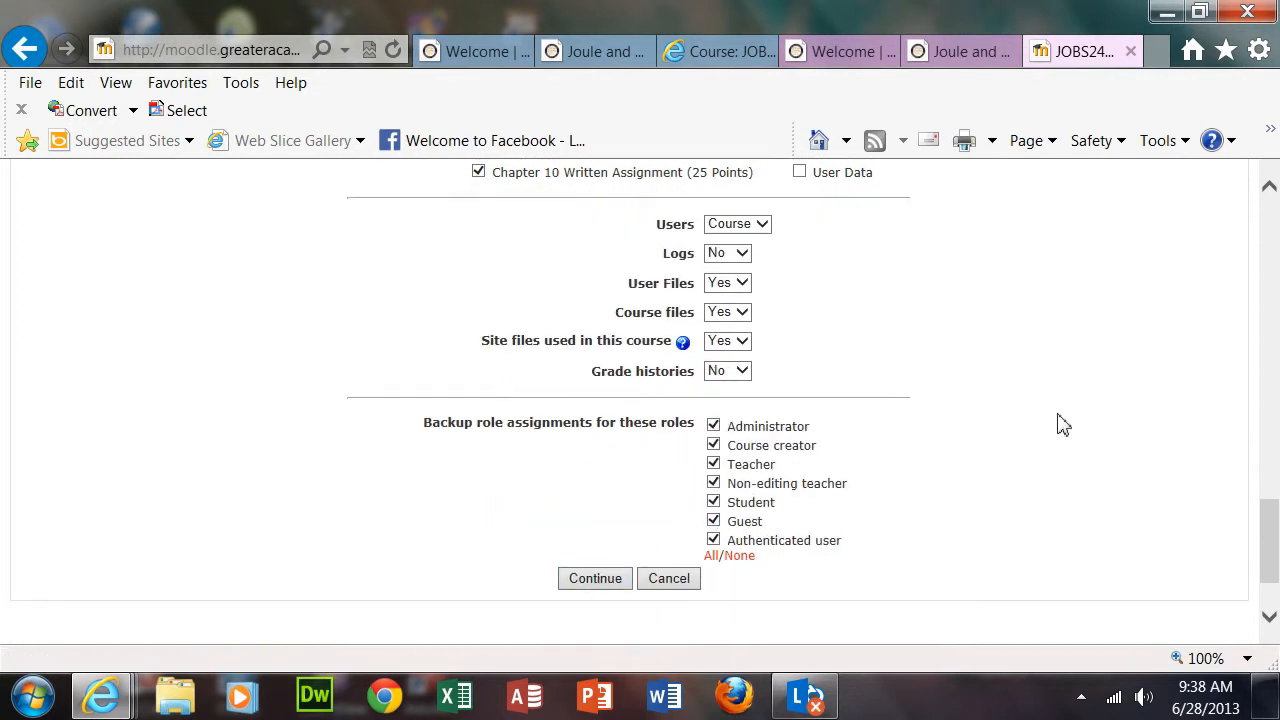
pyautogui.scroll(-2, 983, 449)
pyautogui.click(588, 478)
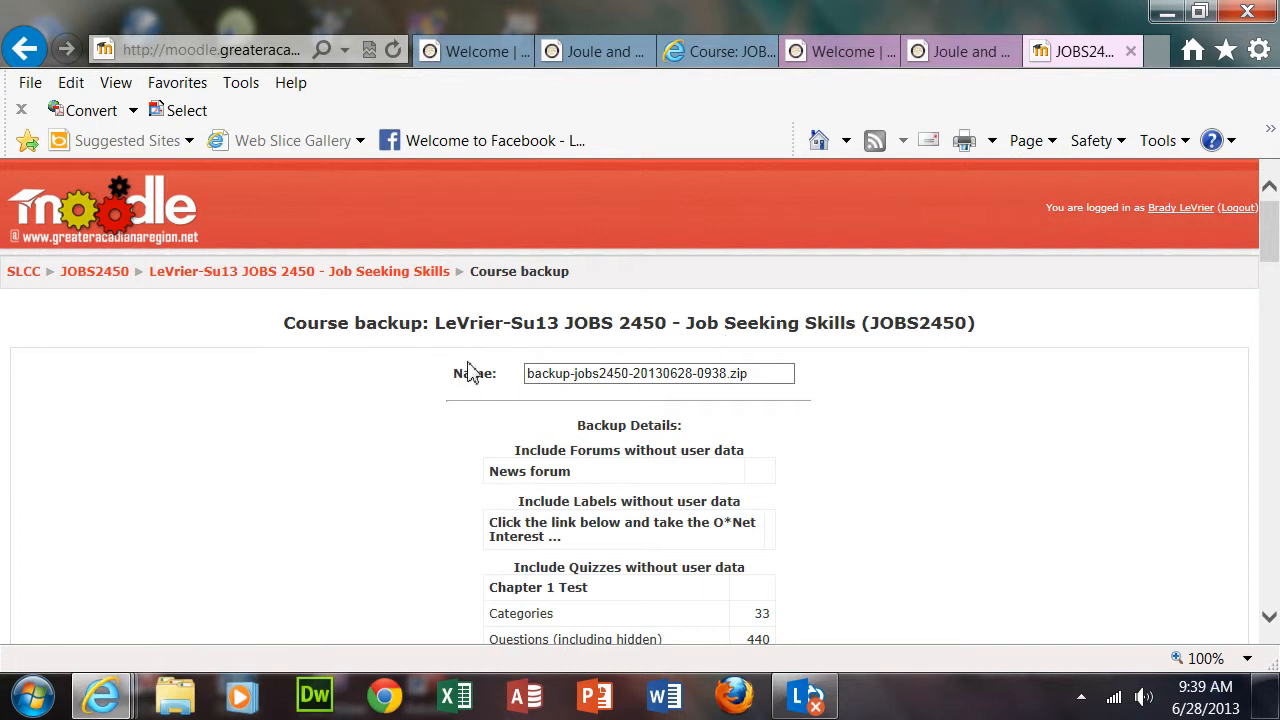
pyautogui.click(581, 373)
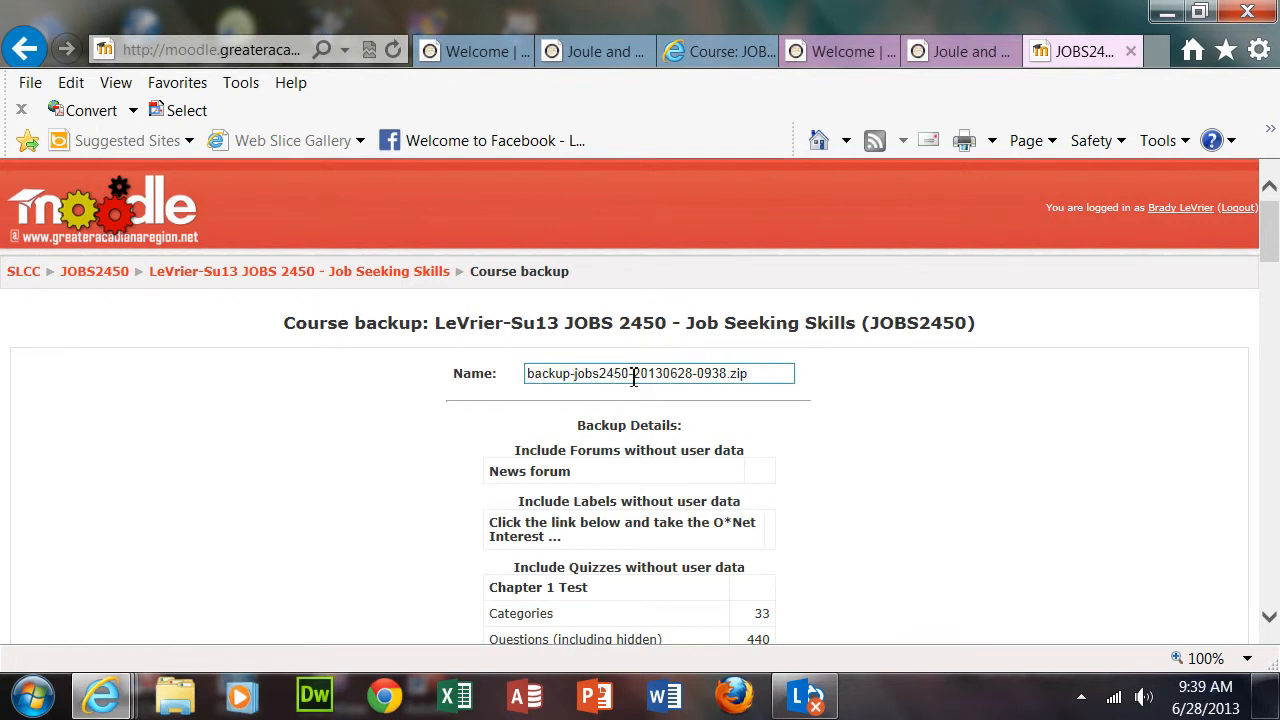
pyautogui.scroll(-3, 940, 411)
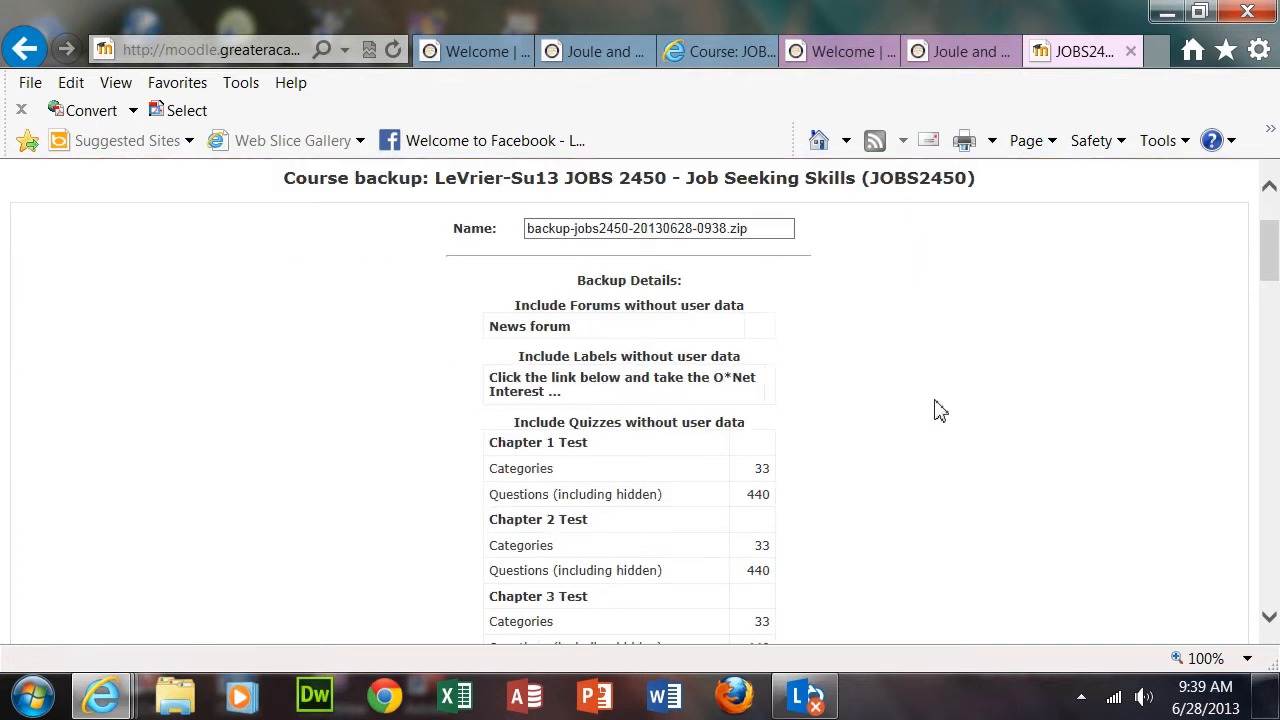
pyautogui.scroll(-4, 940, 411)
pyautogui.scroll(-4, 940, 411)
pyautogui.scroll(-2, 940, 411)
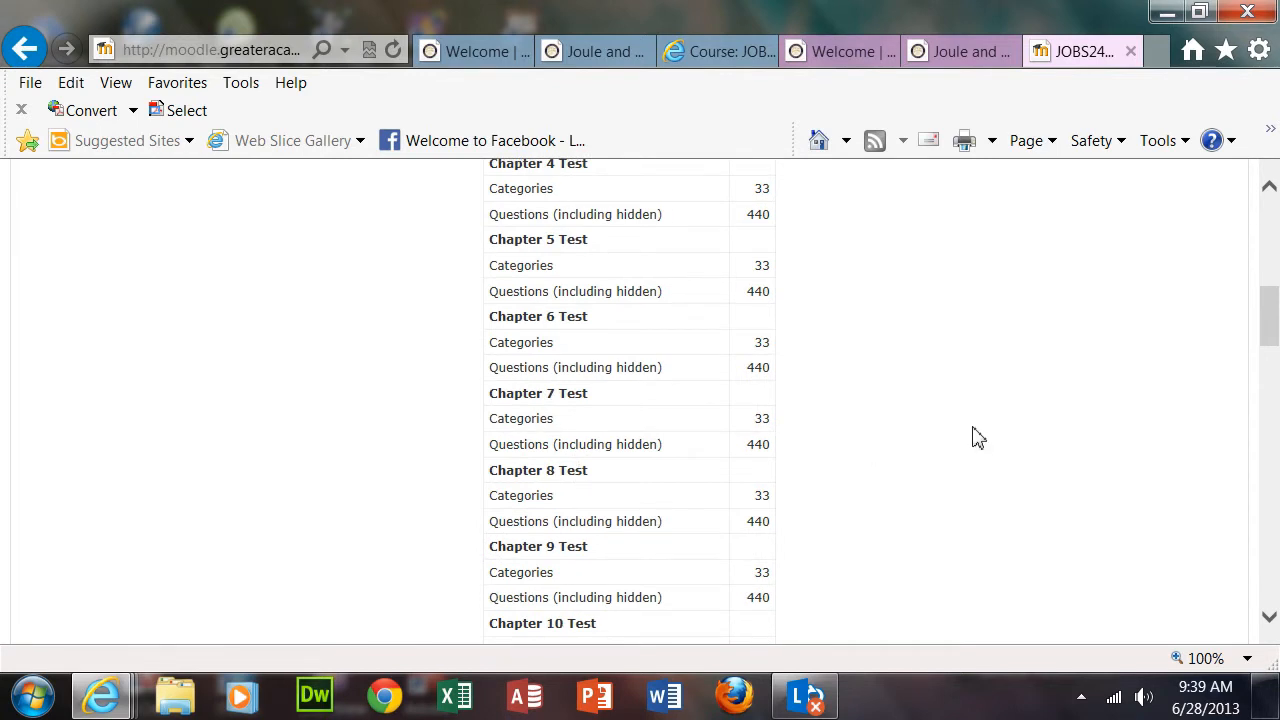
pyautogui.scroll(-8, 978, 437)
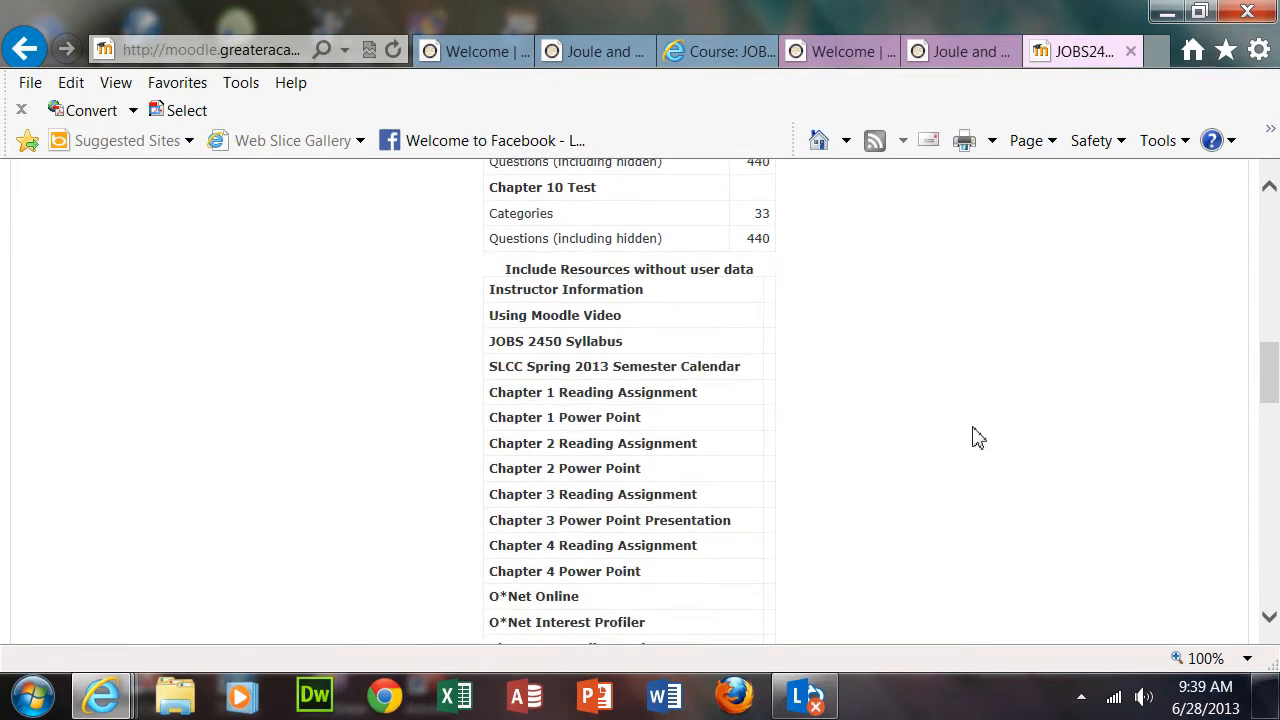
pyautogui.scroll(-10, 978, 437)
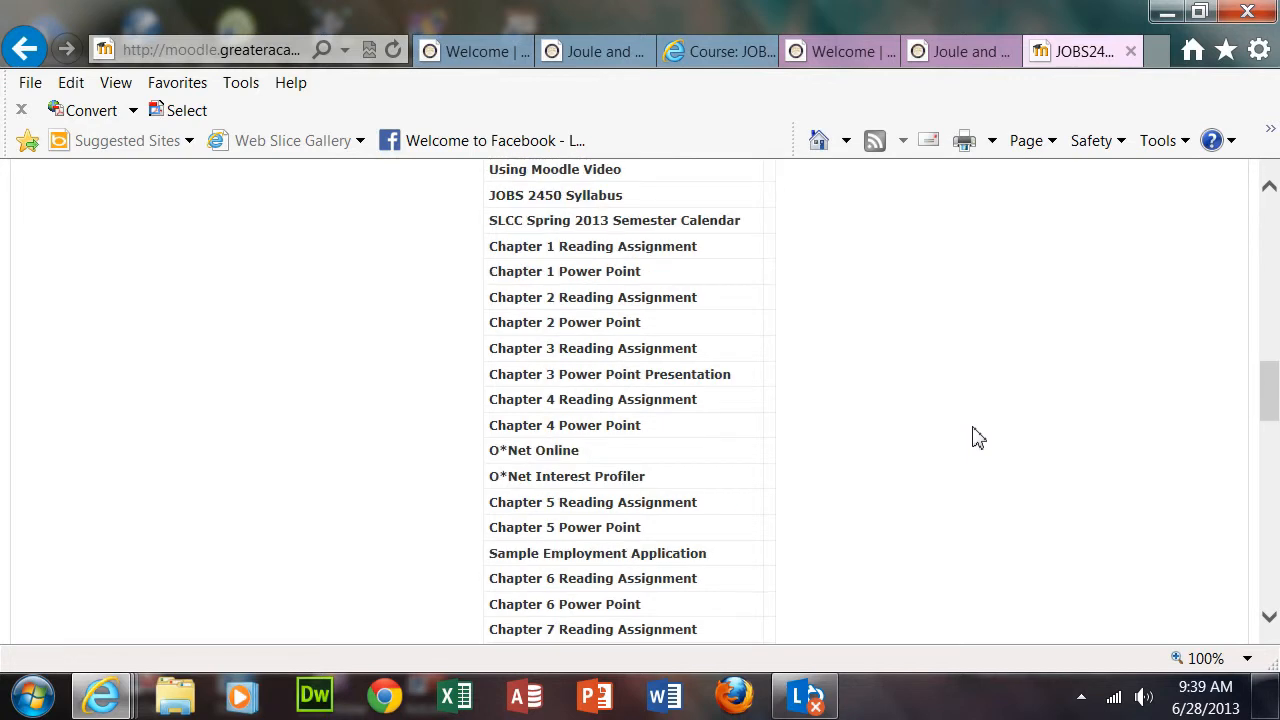
pyautogui.scroll(-12, 978, 437)
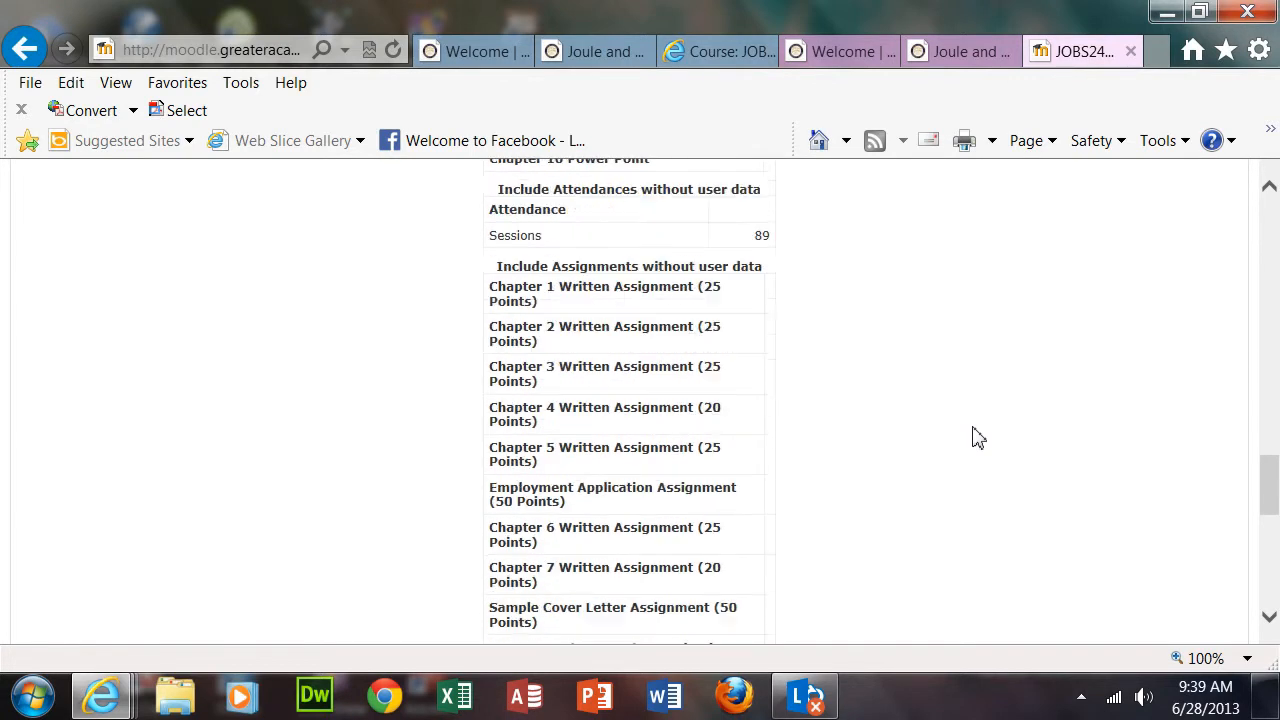
pyautogui.scroll(-4, 978, 437)
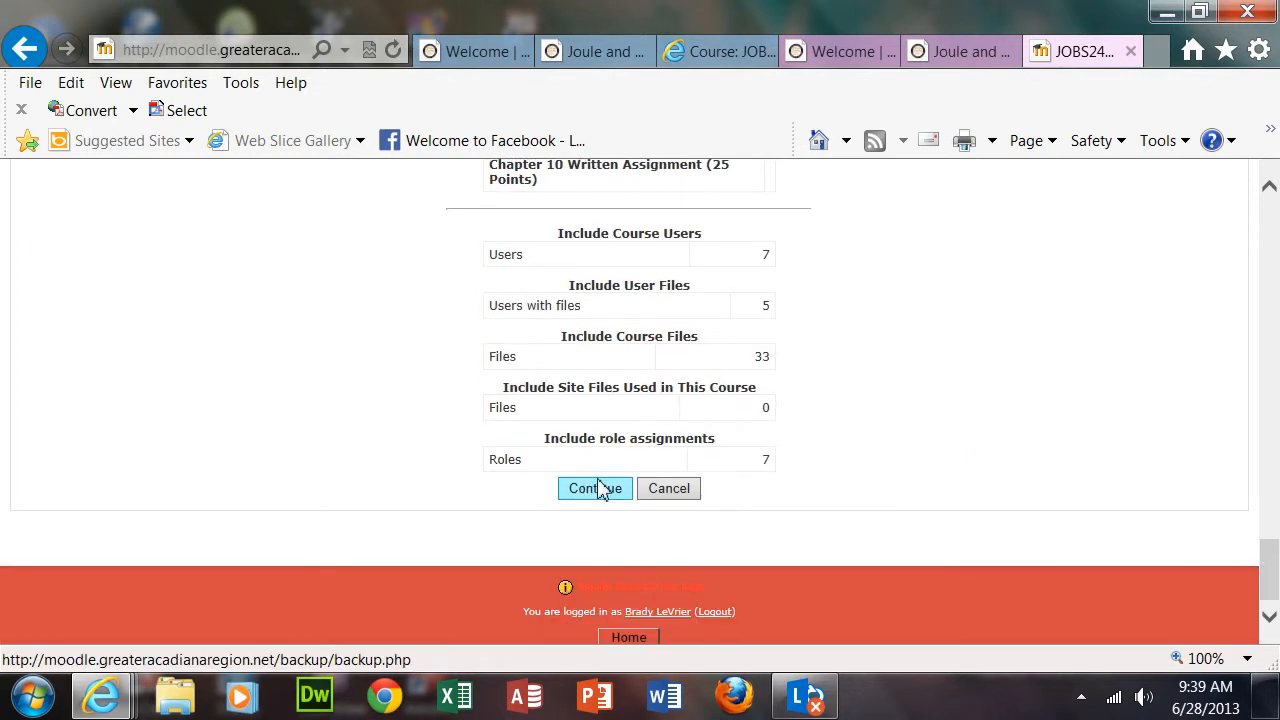
pyautogui.click(597, 493)
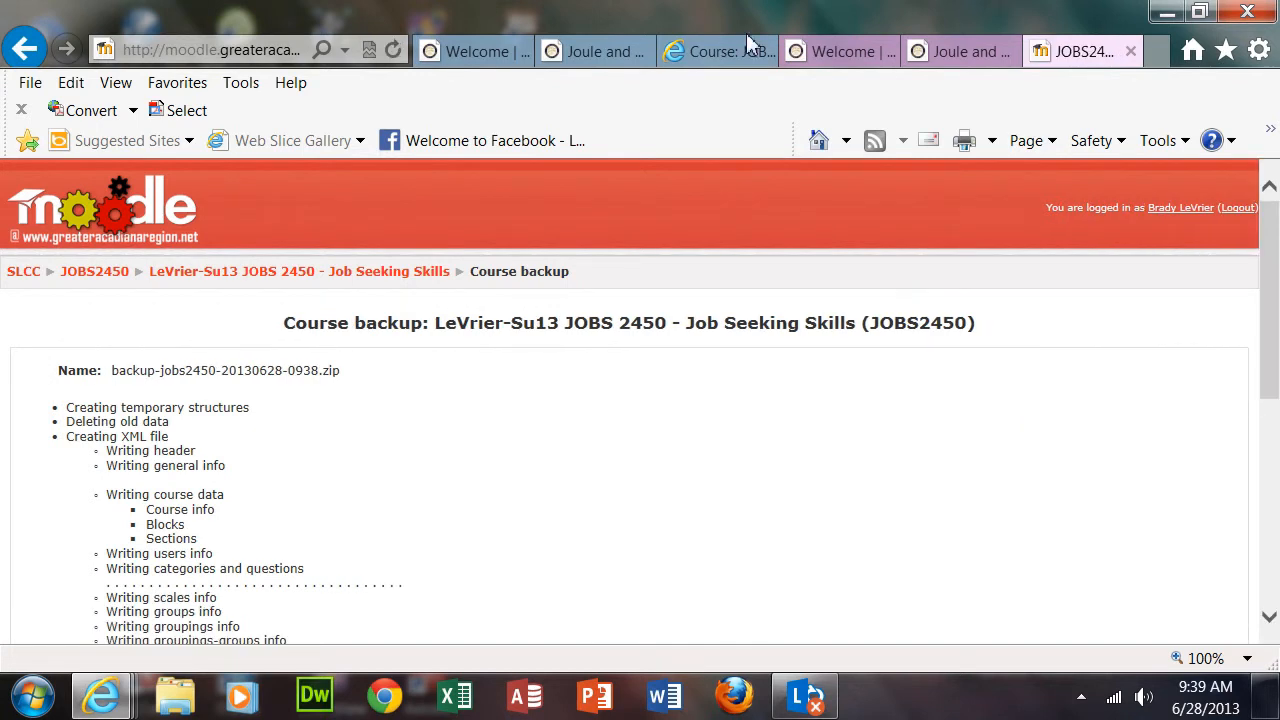
# Check the backup log through to its end and continue to the course's backupdata files
pyautogui.moveTo(1274, 258); pyautogui.dragTo(1272, 388)
pyautogui.moveTo(1275, 452); pyautogui.dragTo(1275, 464)
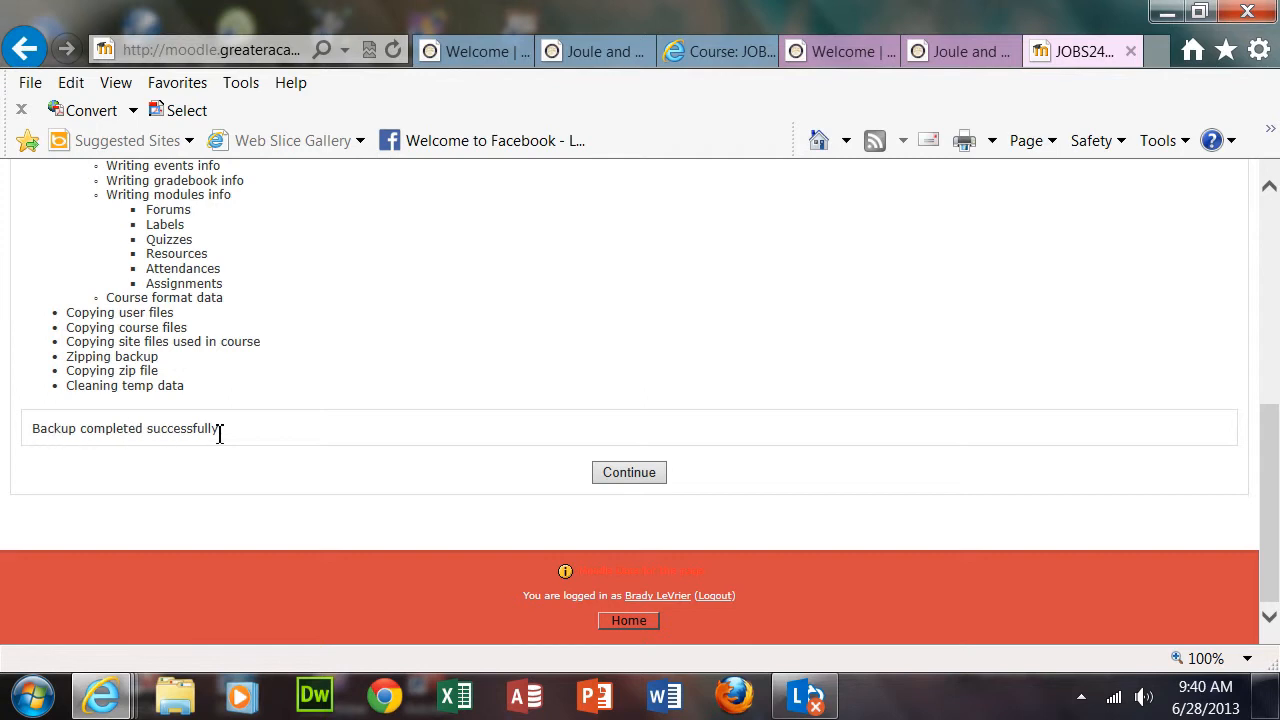
pyautogui.click(630, 477)
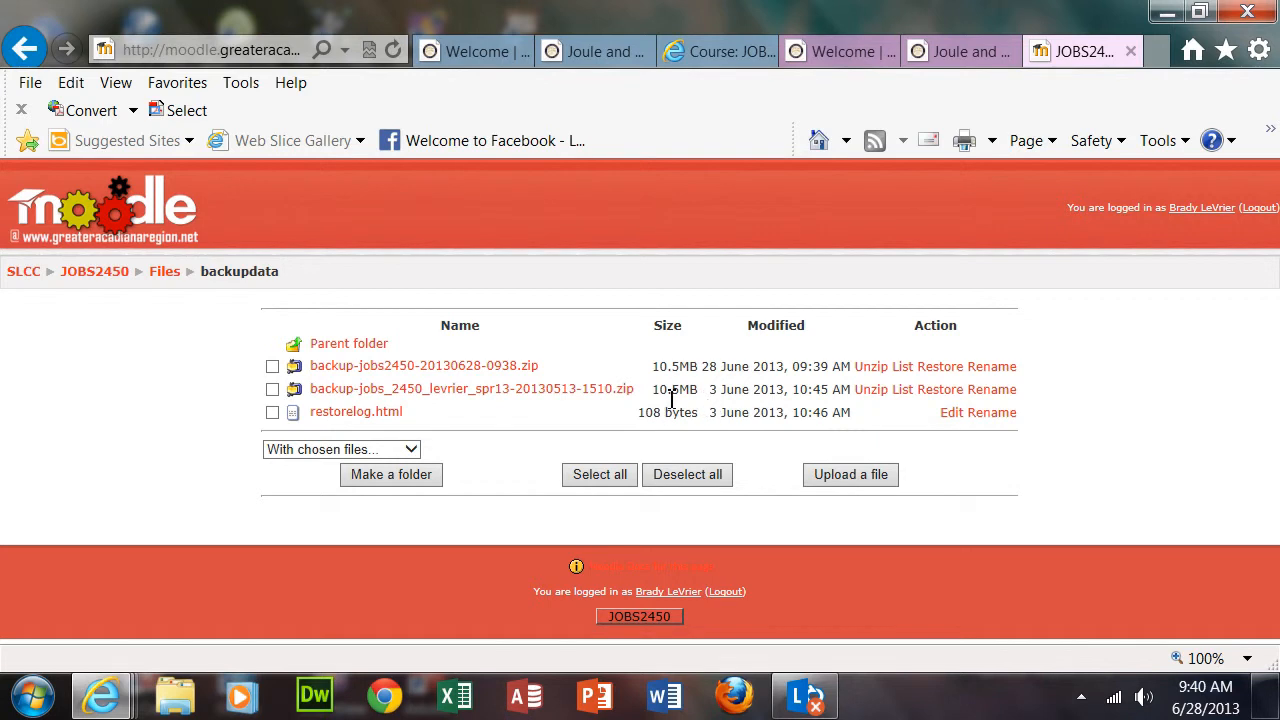
pyautogui.rightClick(457, 372)
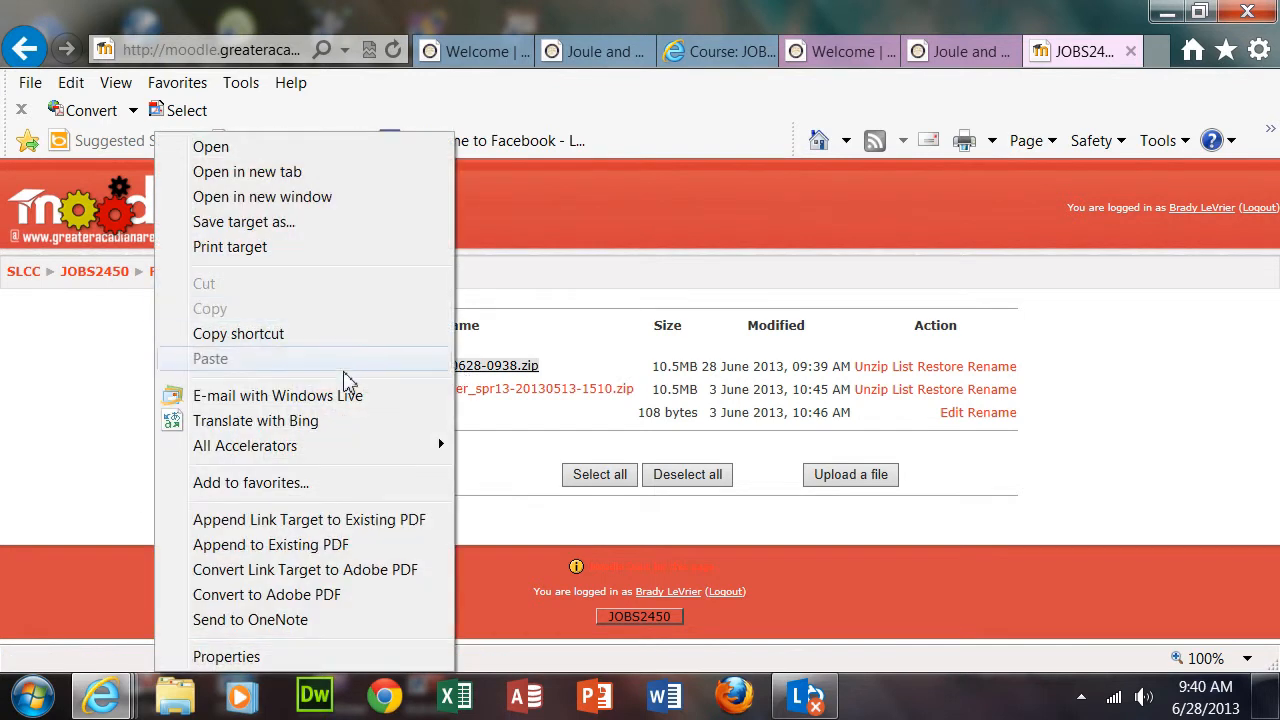
pyautogui.moveTo(362, 458)
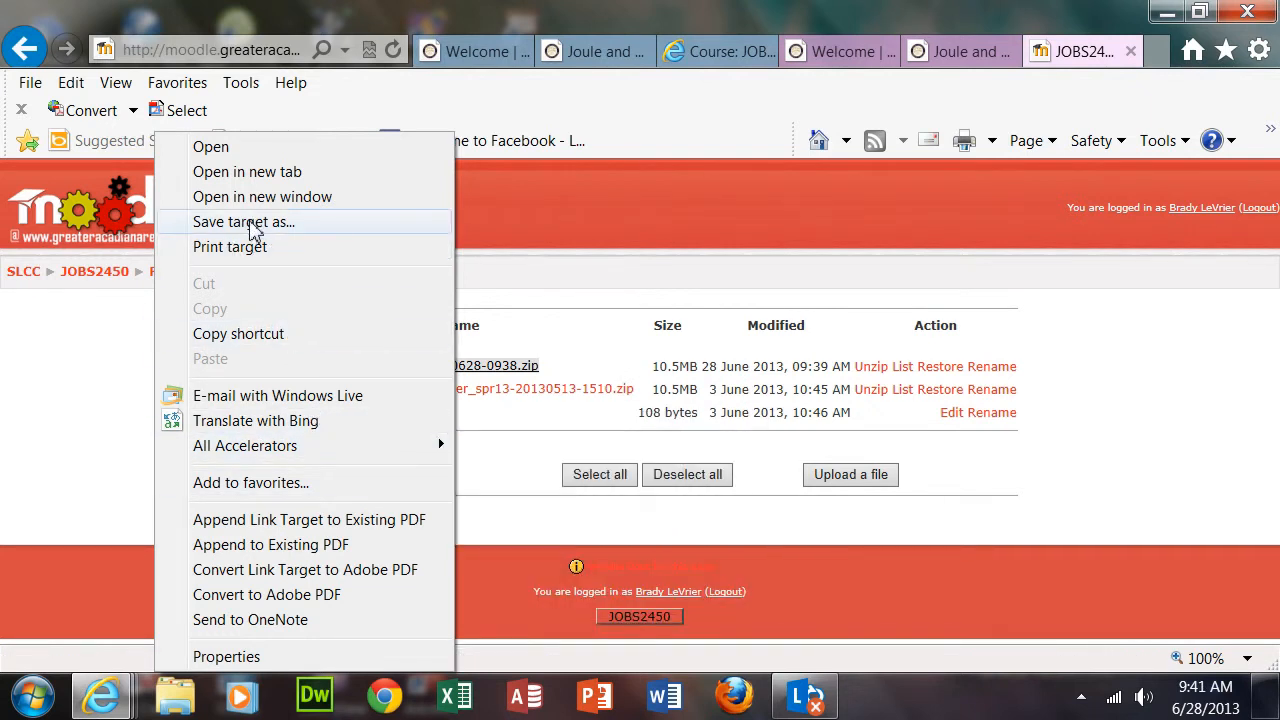
pyautogui.click(254, 224)
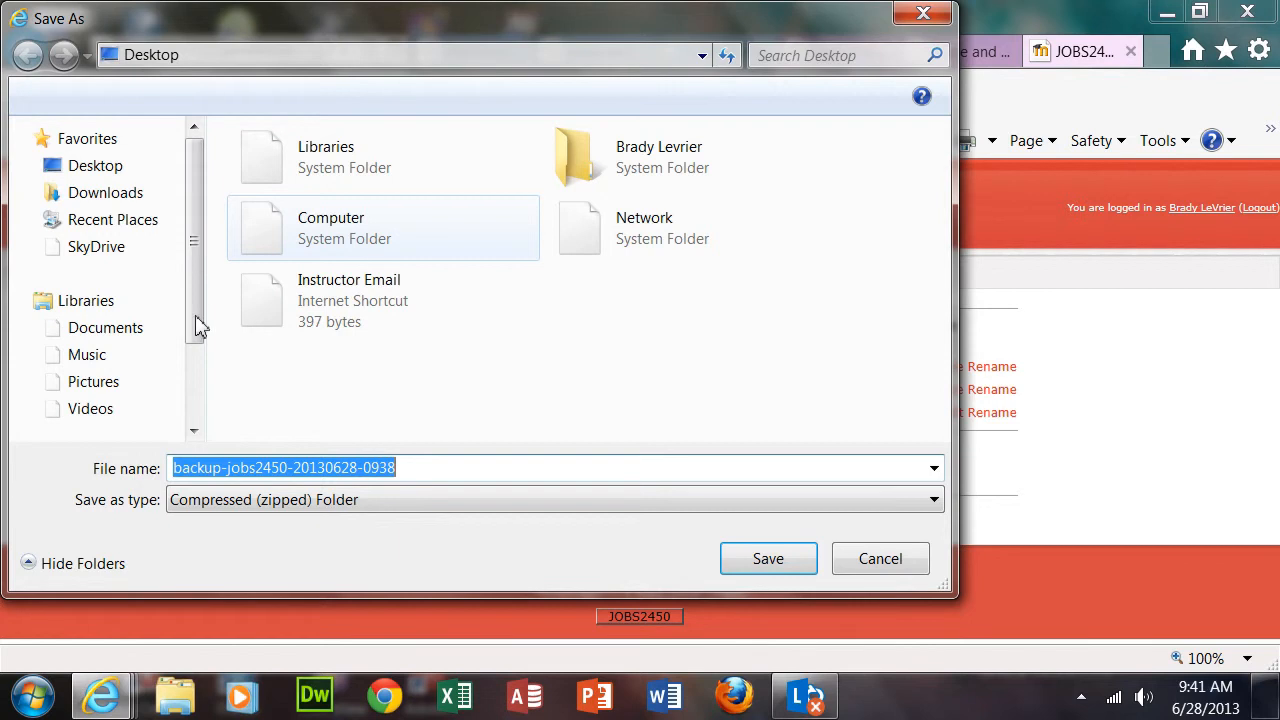
pyautogui.scroll(-3, 197, 326)
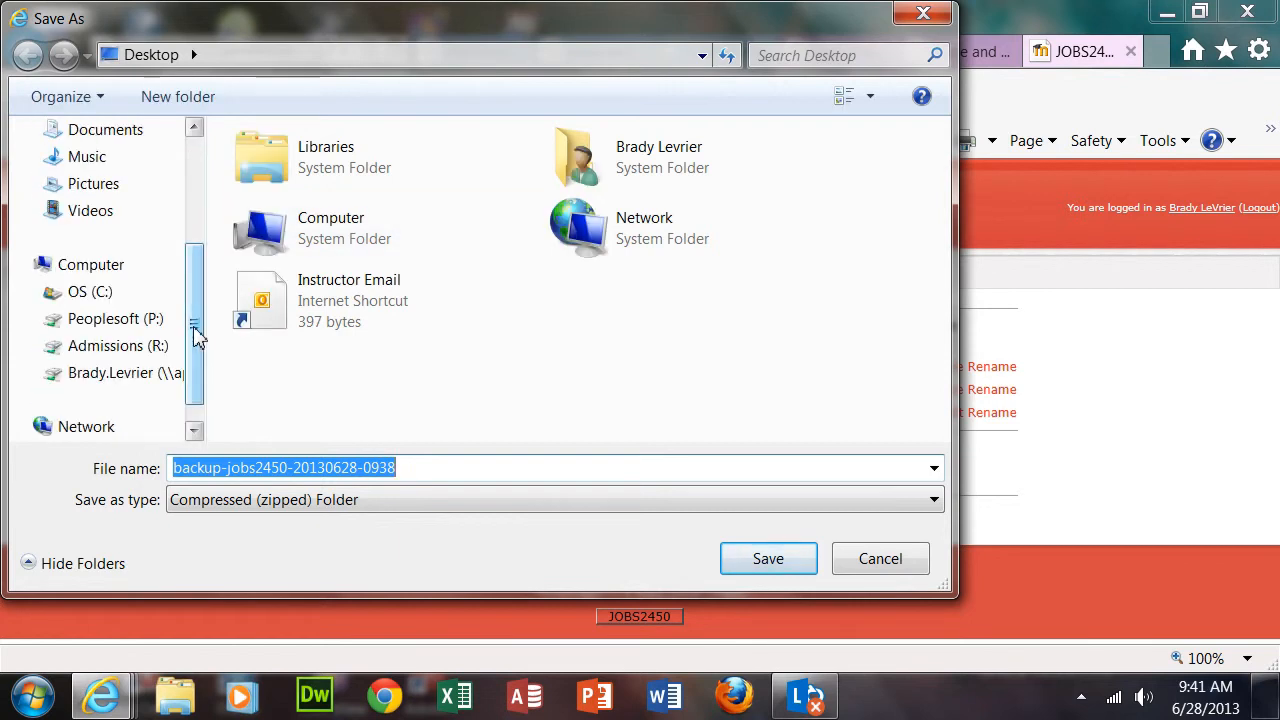
pyautogui.moveTo(197, 335); pyautogui.dragTo(197, 394)
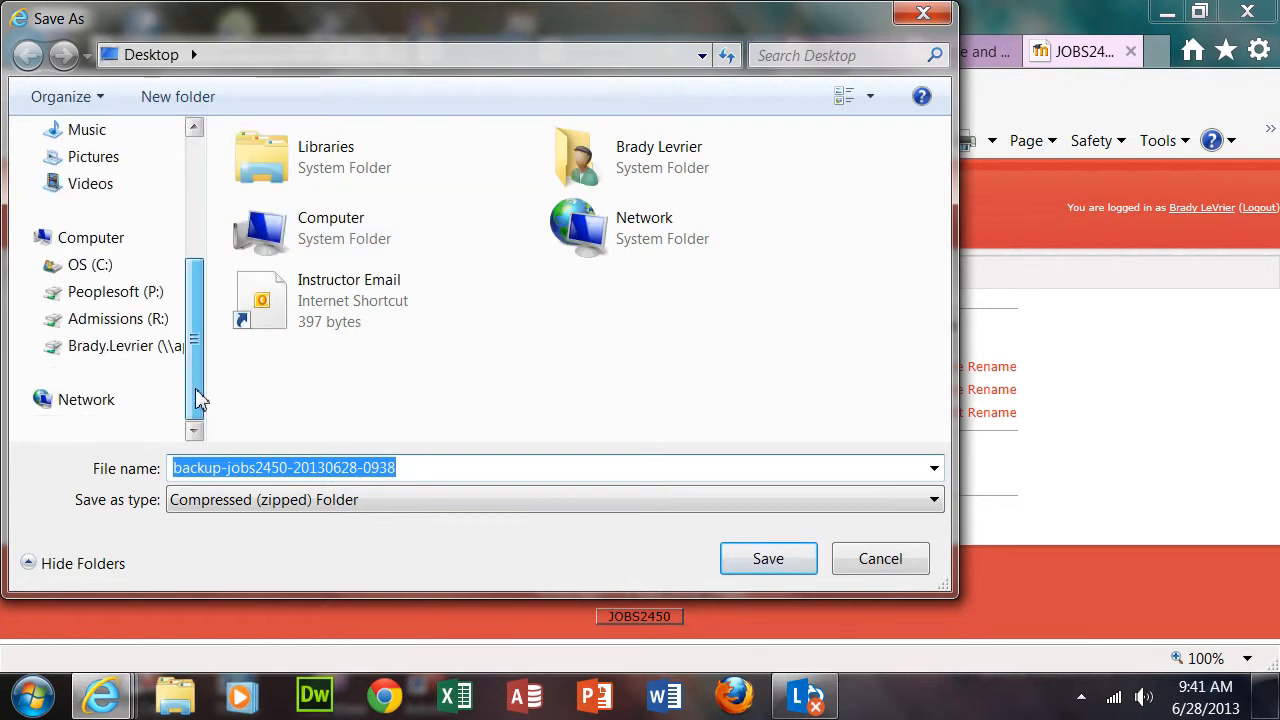
pyautogui.click(78, 270)
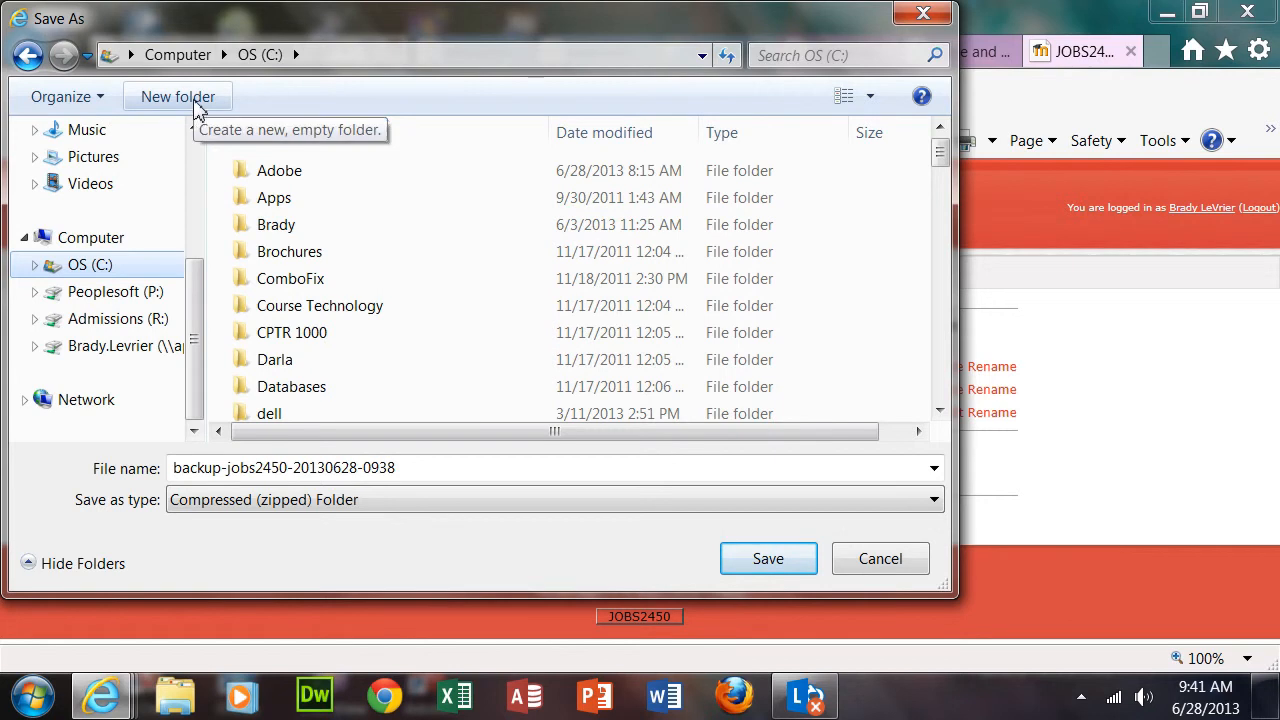
# Try to create a folder named Moodle Backups on the C: drive
pyautogui.click(197, 112)
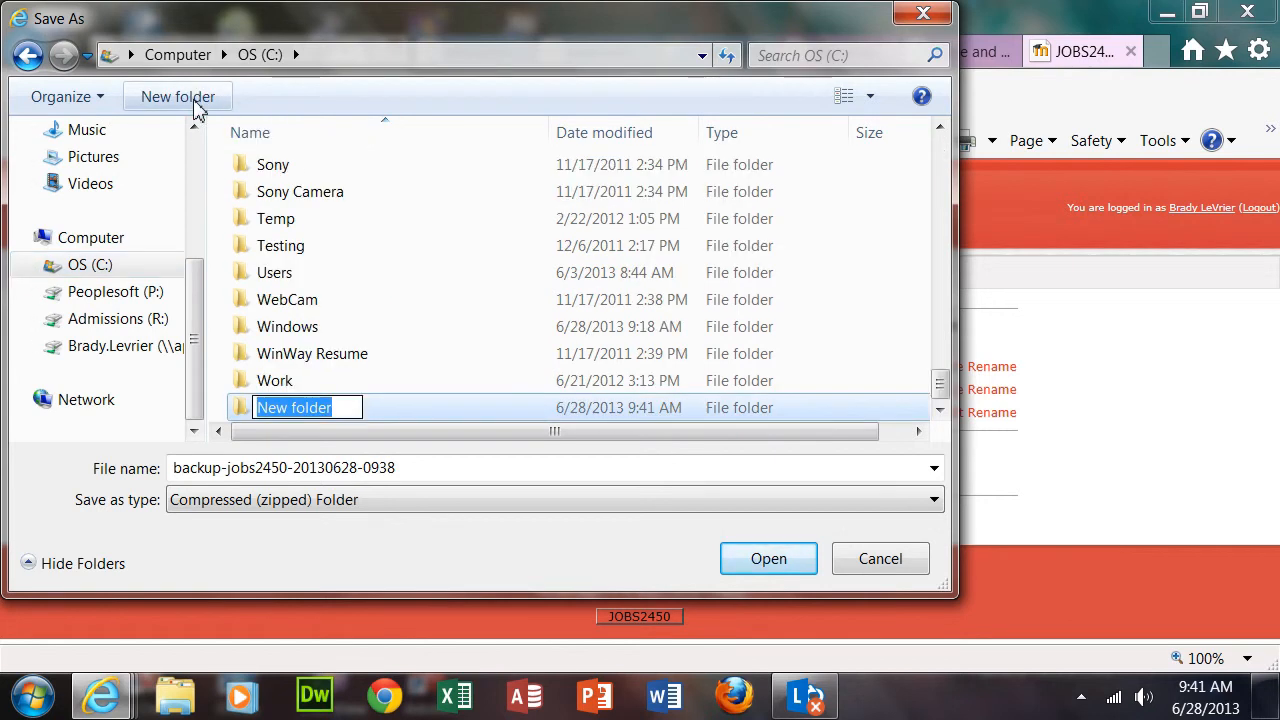
pyautogui.press('BackSpace')
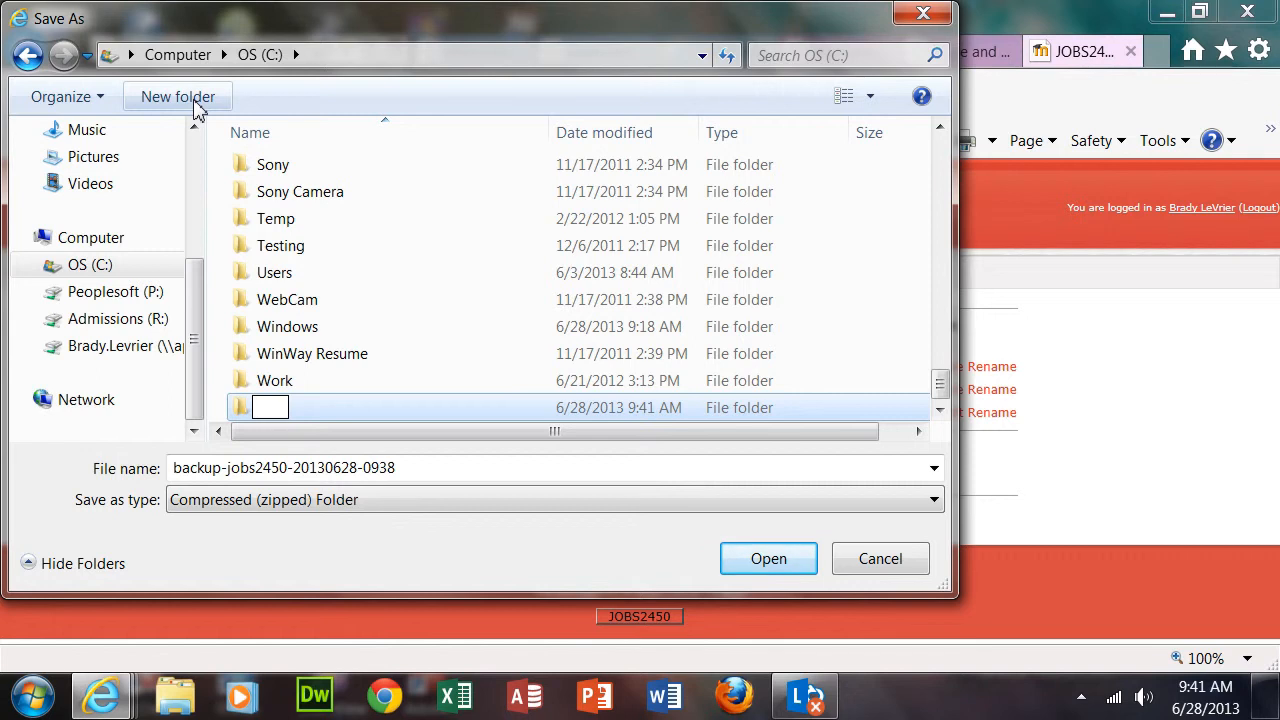
pyautogui.write('Moodle ')
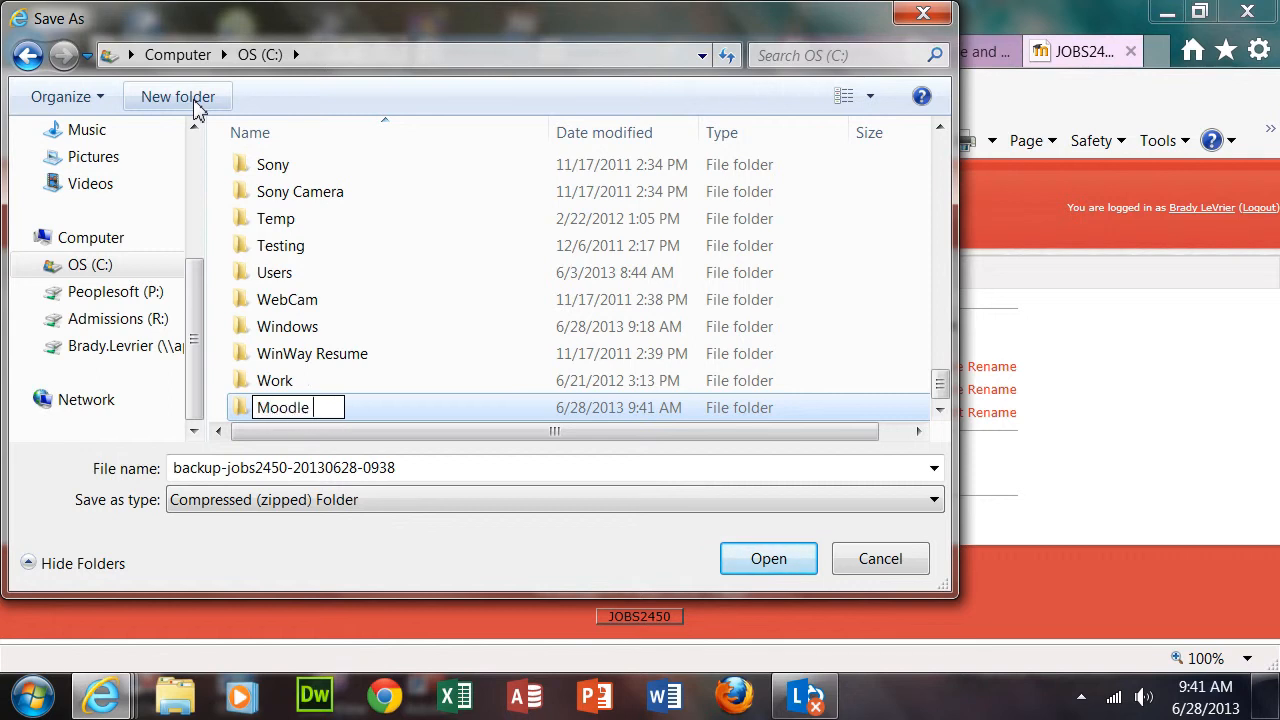
pyautogui.write('Backu')
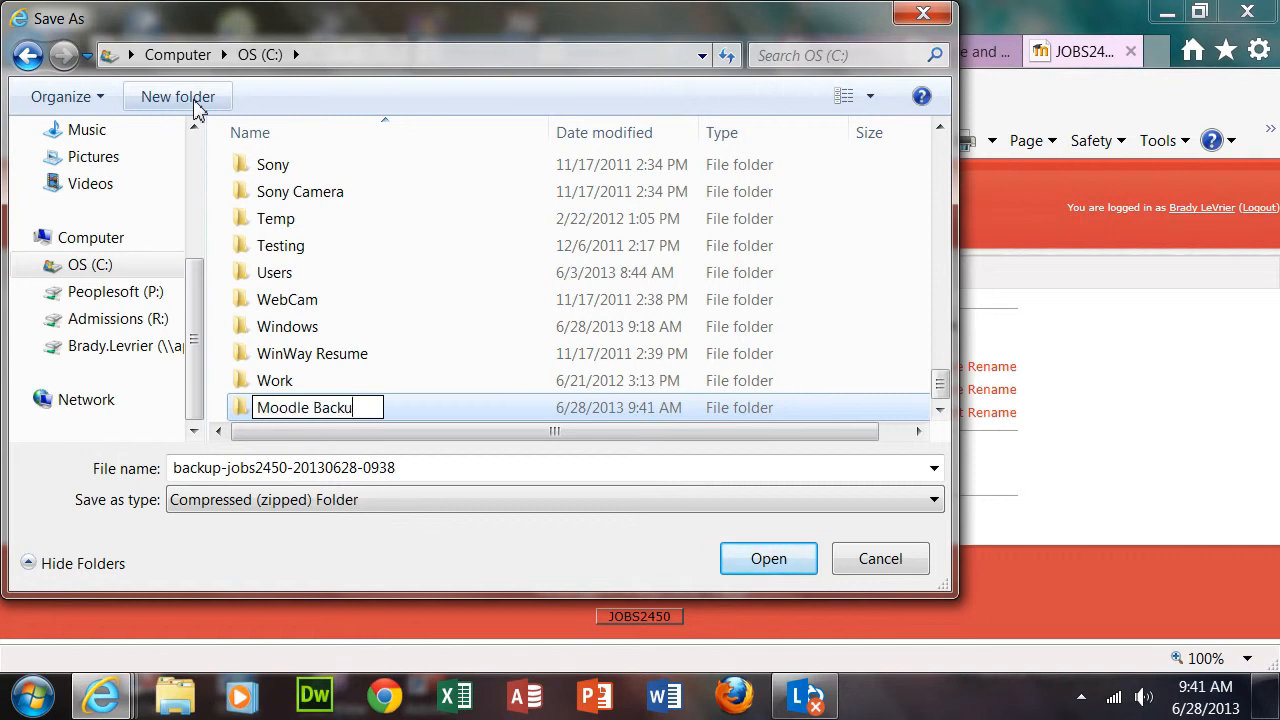
pyautogui.write('ps')
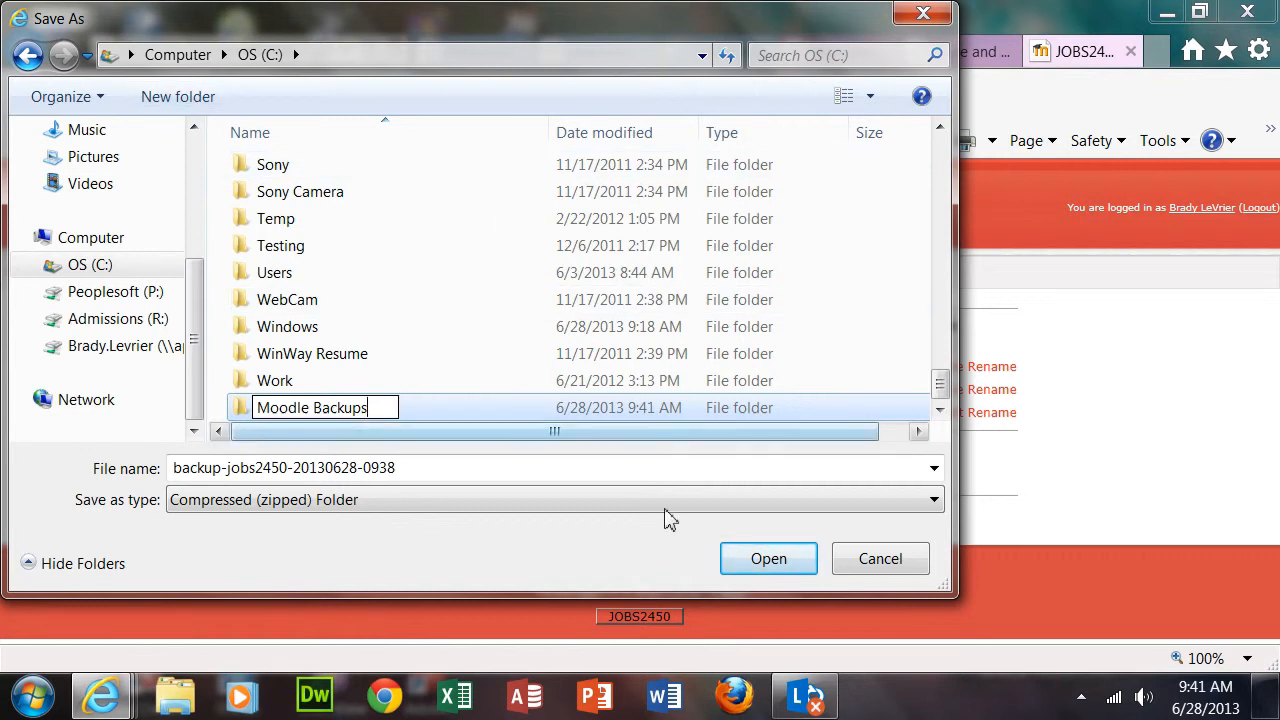
pyautogui.click(762, 568)
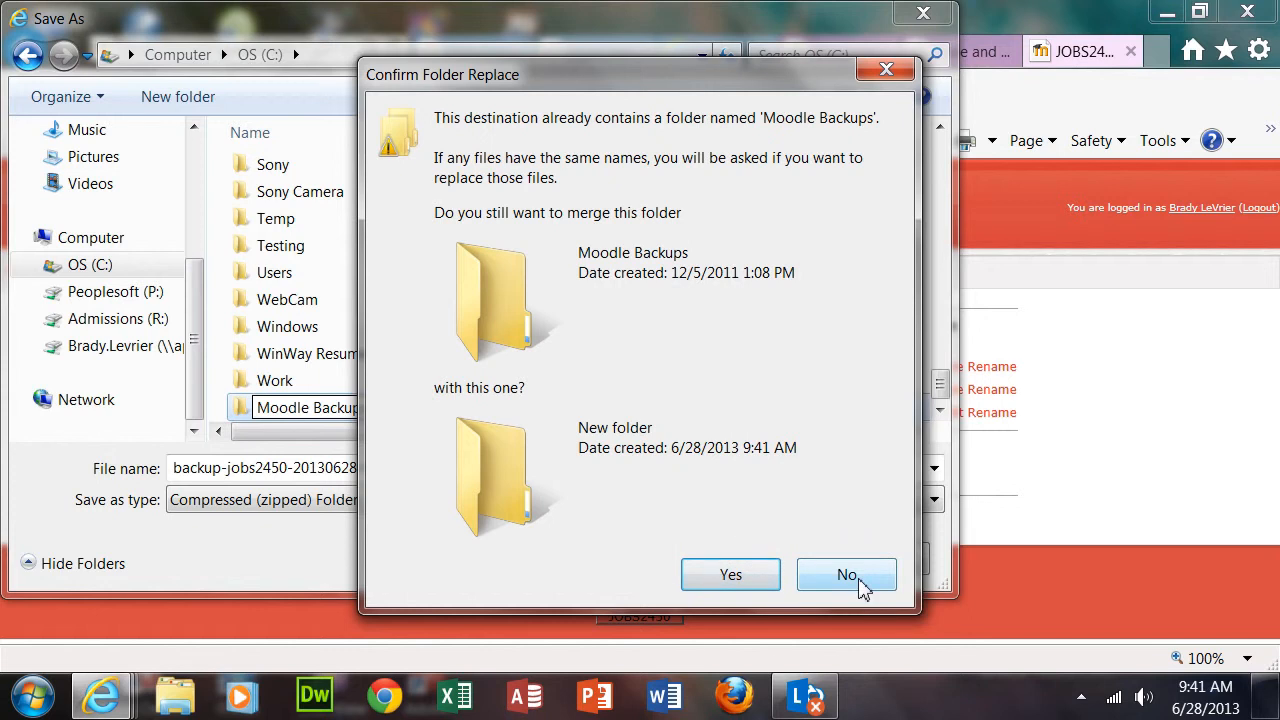
pyautogui.click(848, 575)
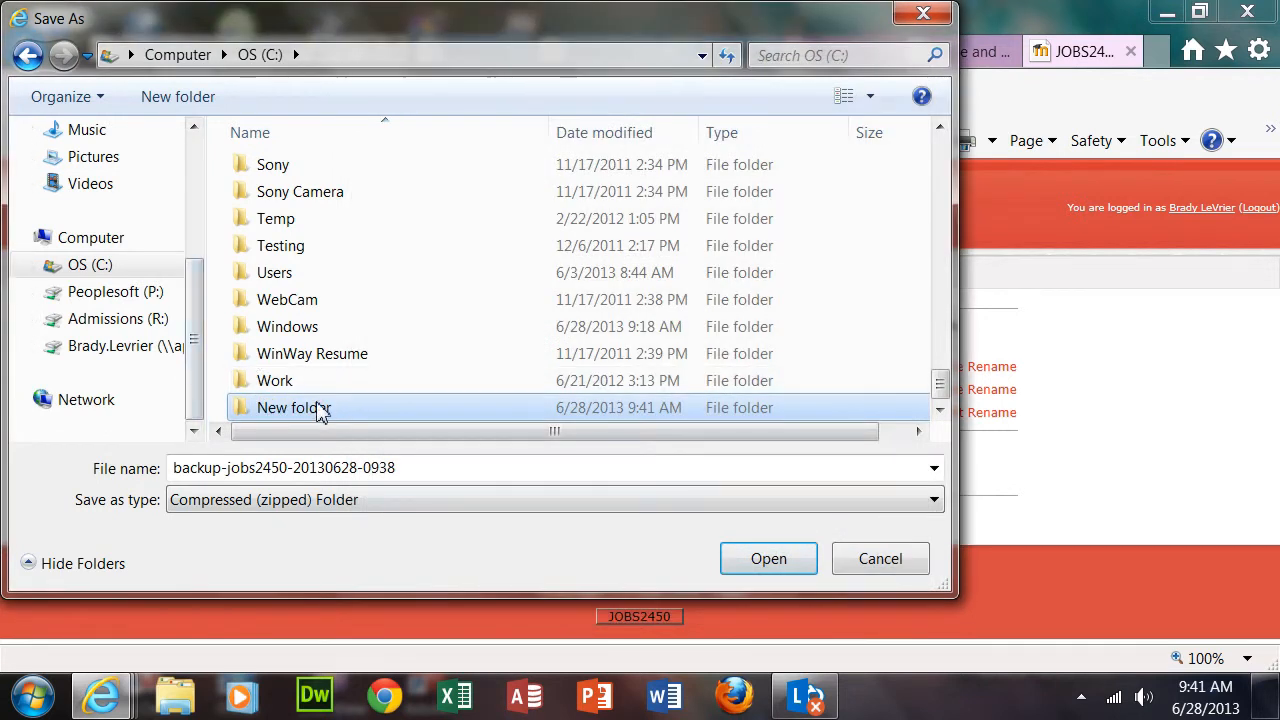
pyautogui.click(300, 409)
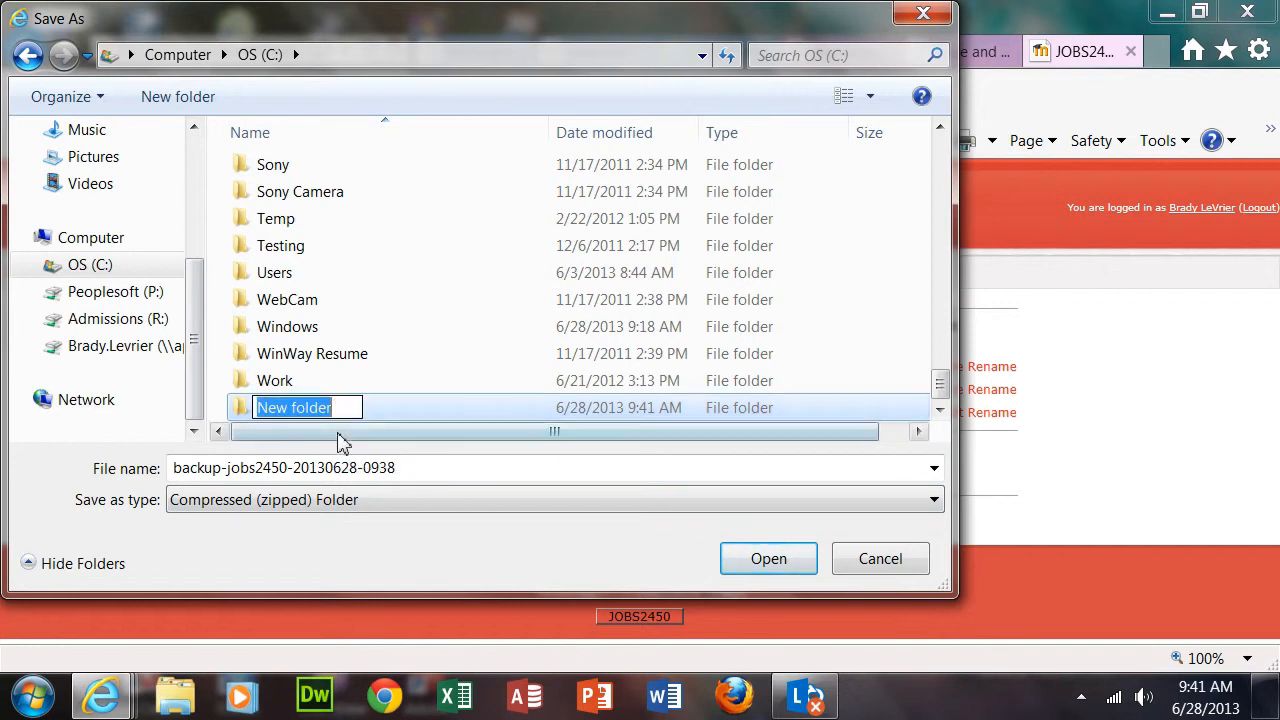
pyautogui.press('Escape')
# Create a folder named Moodle Backups 2013 on the C: drive and save the backup zip file in it
pyautogui.click(180, 97)
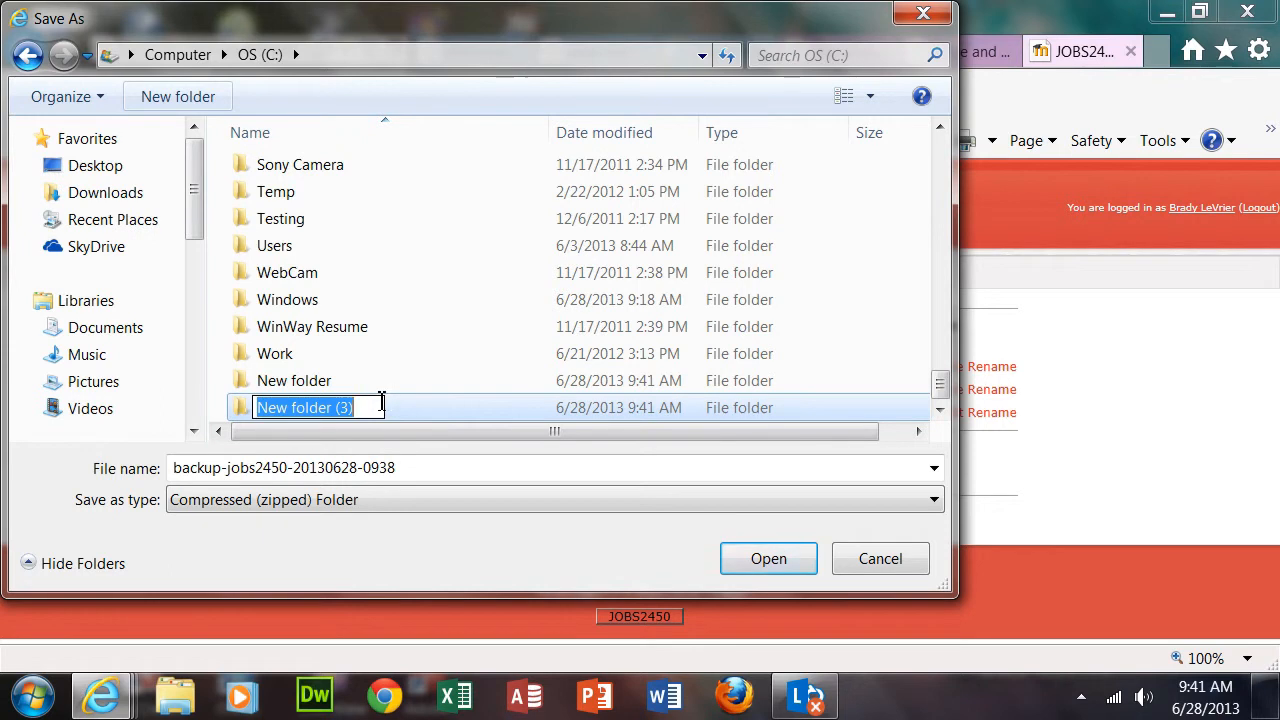
pyautogui.press('BackSpace')
pyautogui.write('Moo')
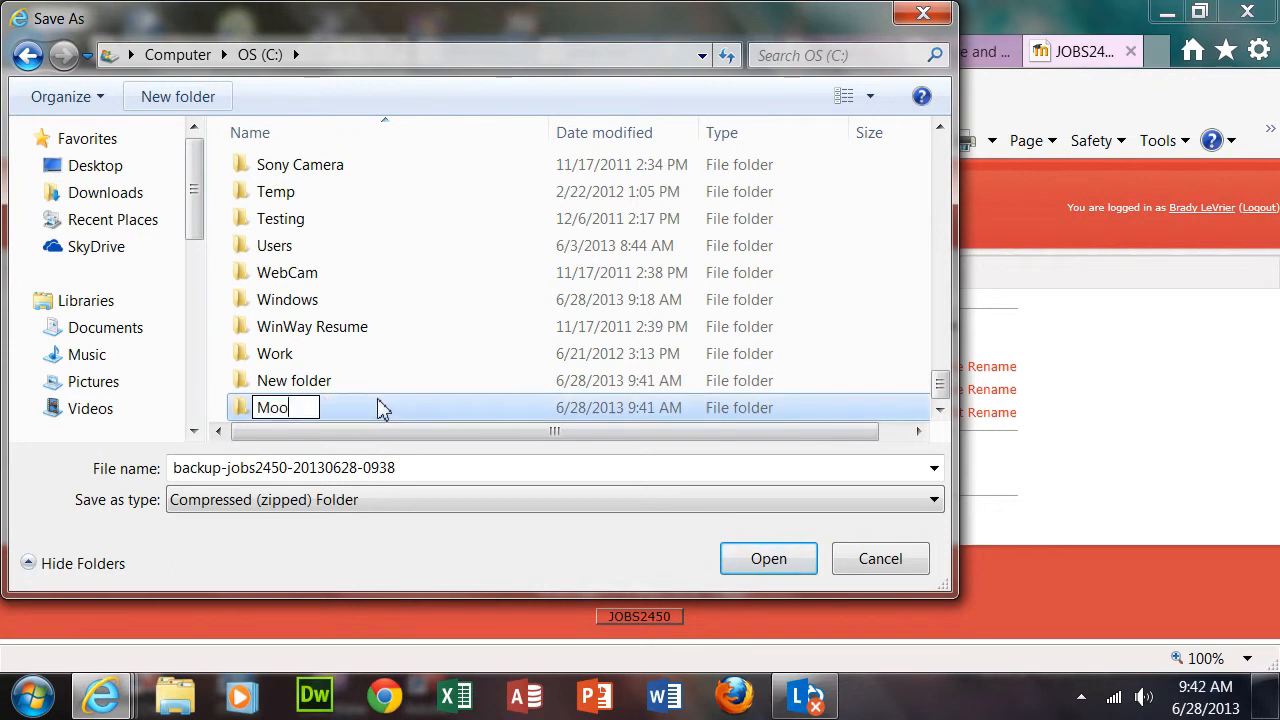
pyautogui.write('dle Backups ')
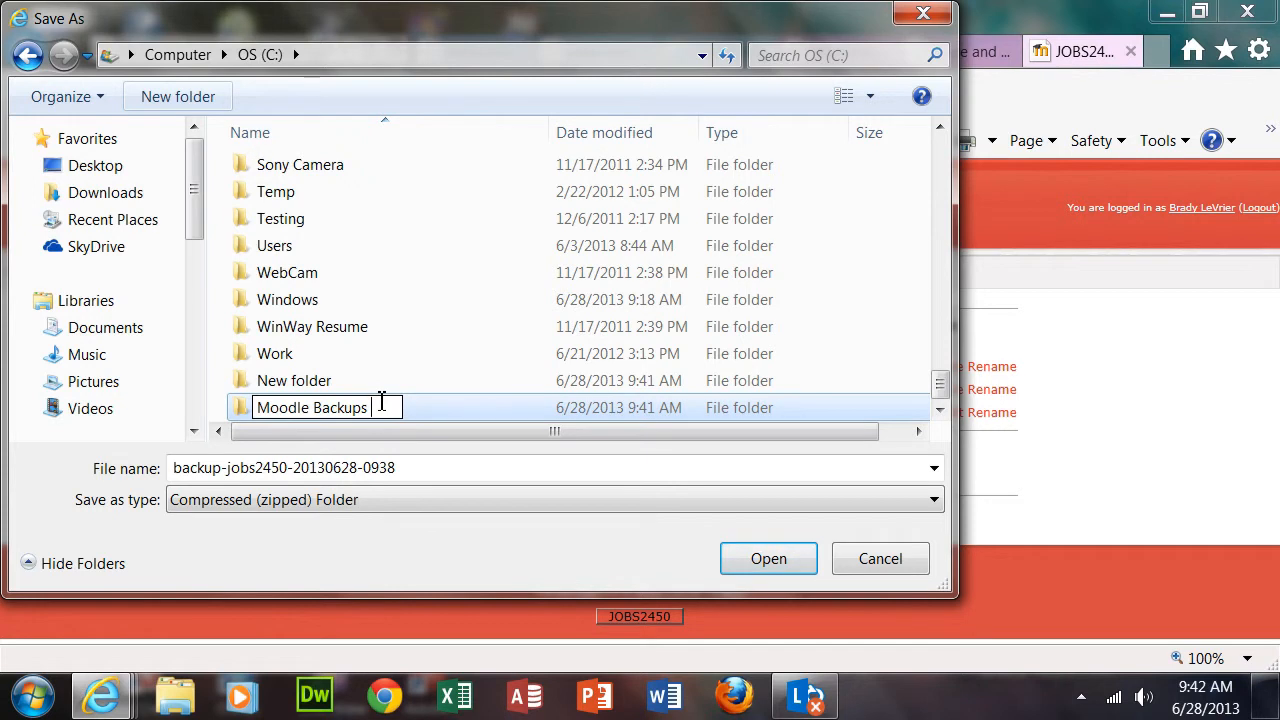
pyautogui.write('2013')
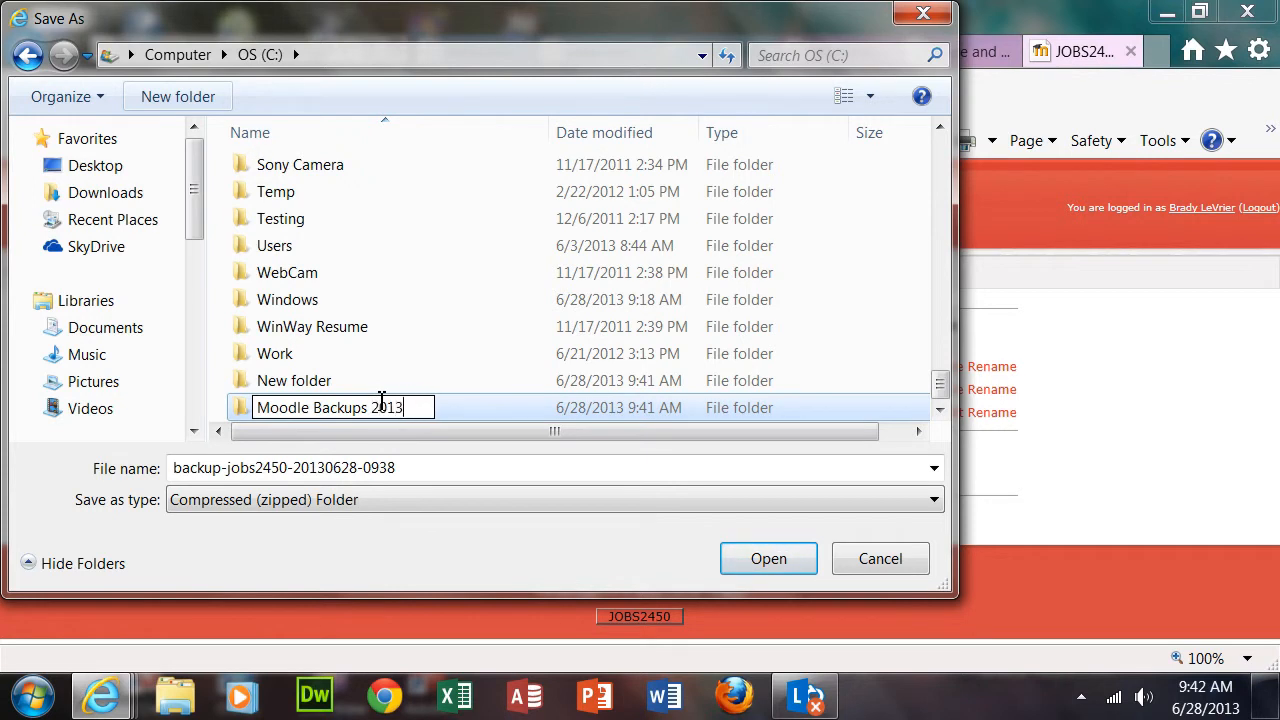
pyautogui.press('Return')
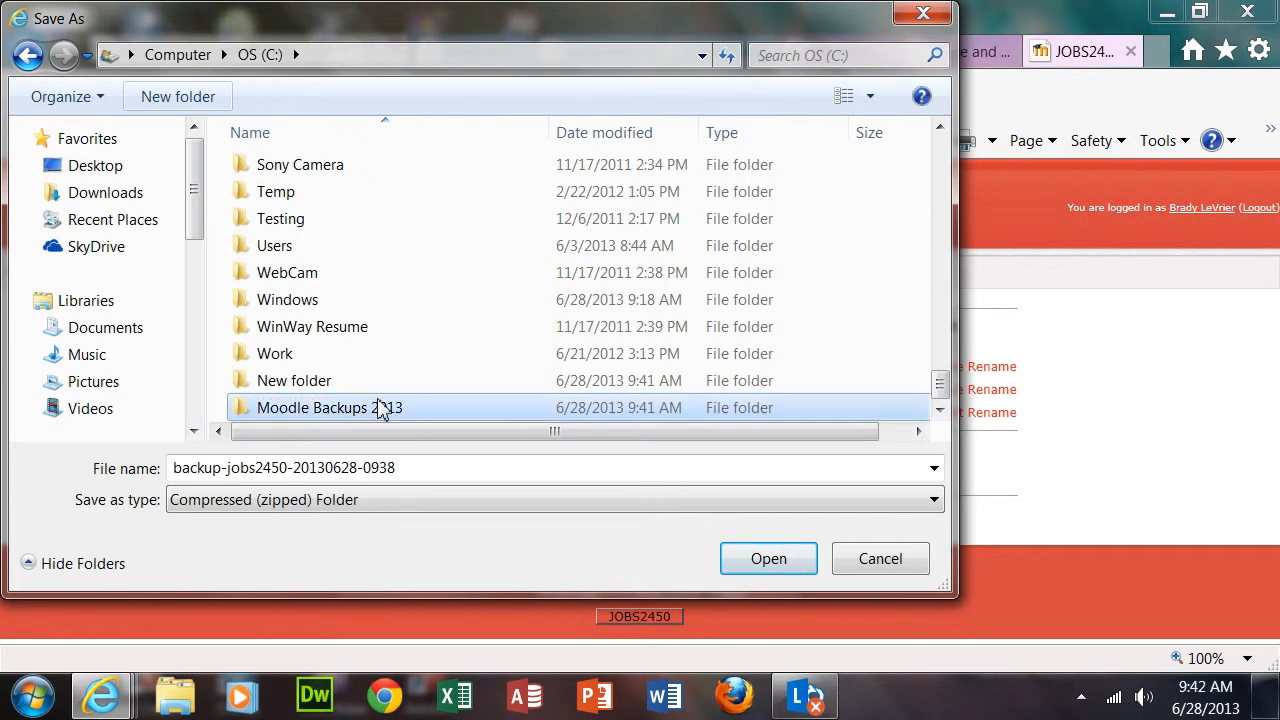
pyautogui.click(768, 559)
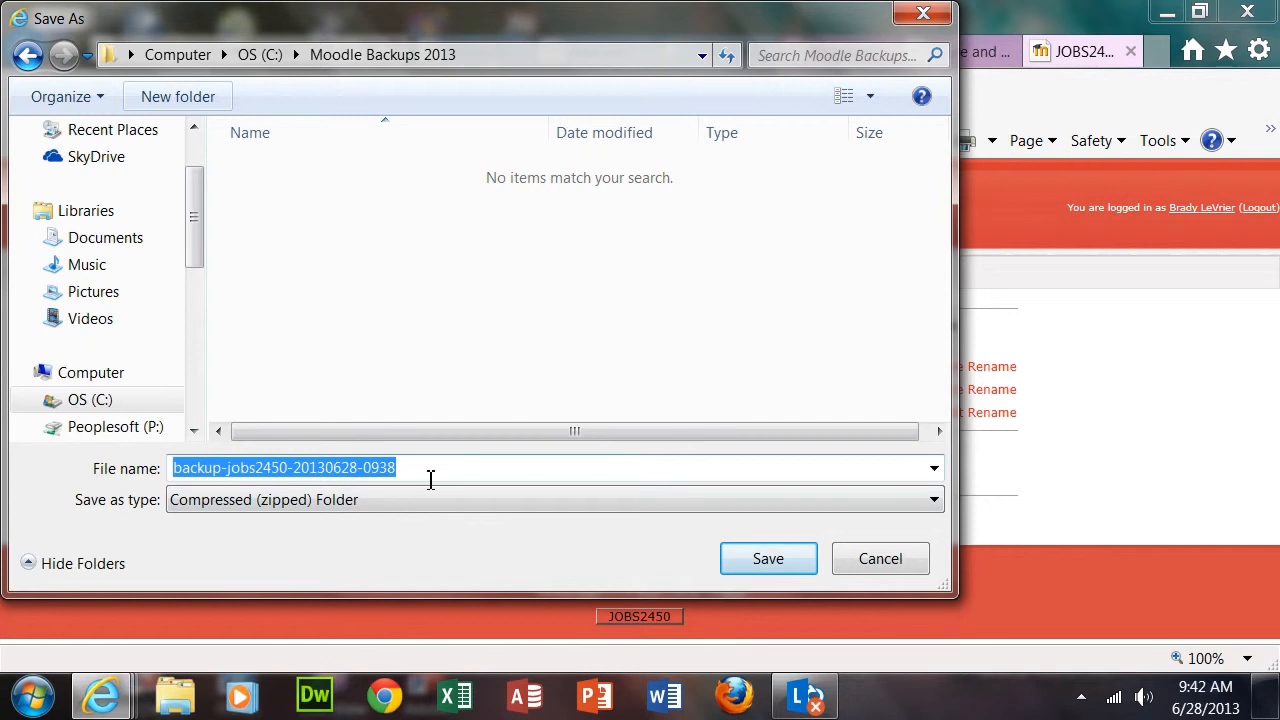
pyautogui.click(766, 560)
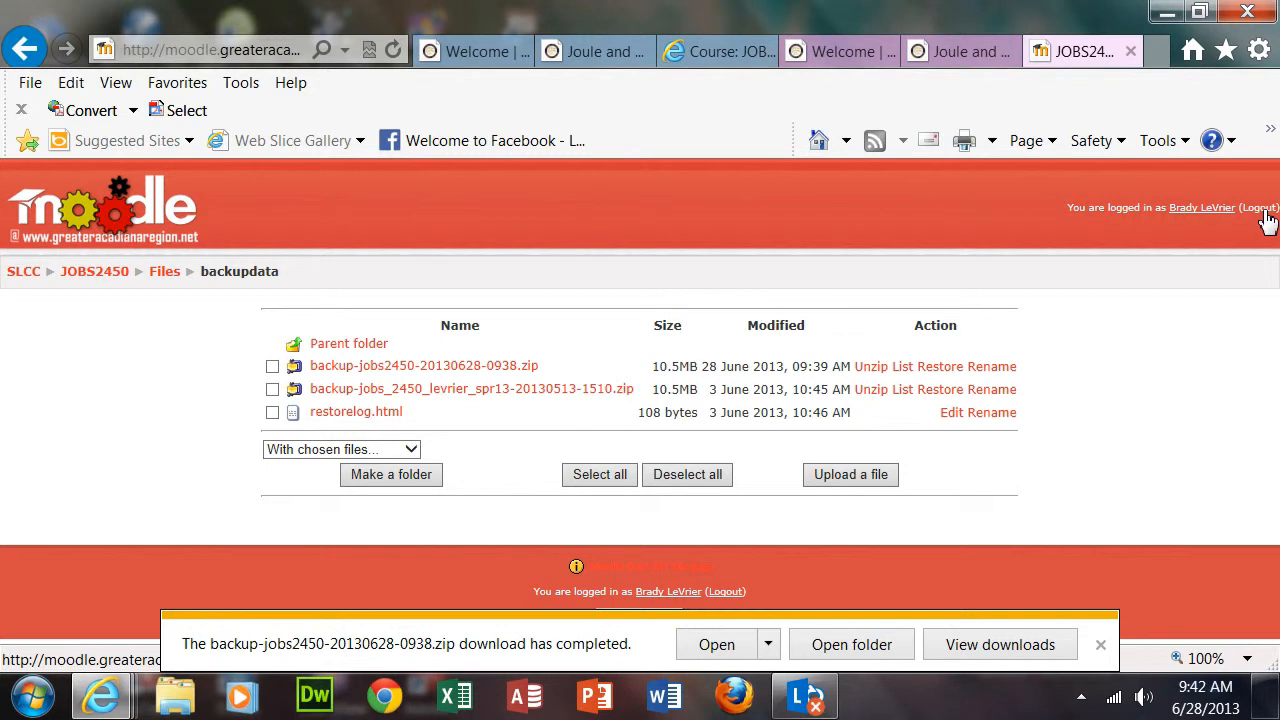
# Return to the JOBS 2450 A01 SUM13 course in Joule and dismiss the download notification
pyautogui.click(930, 70)
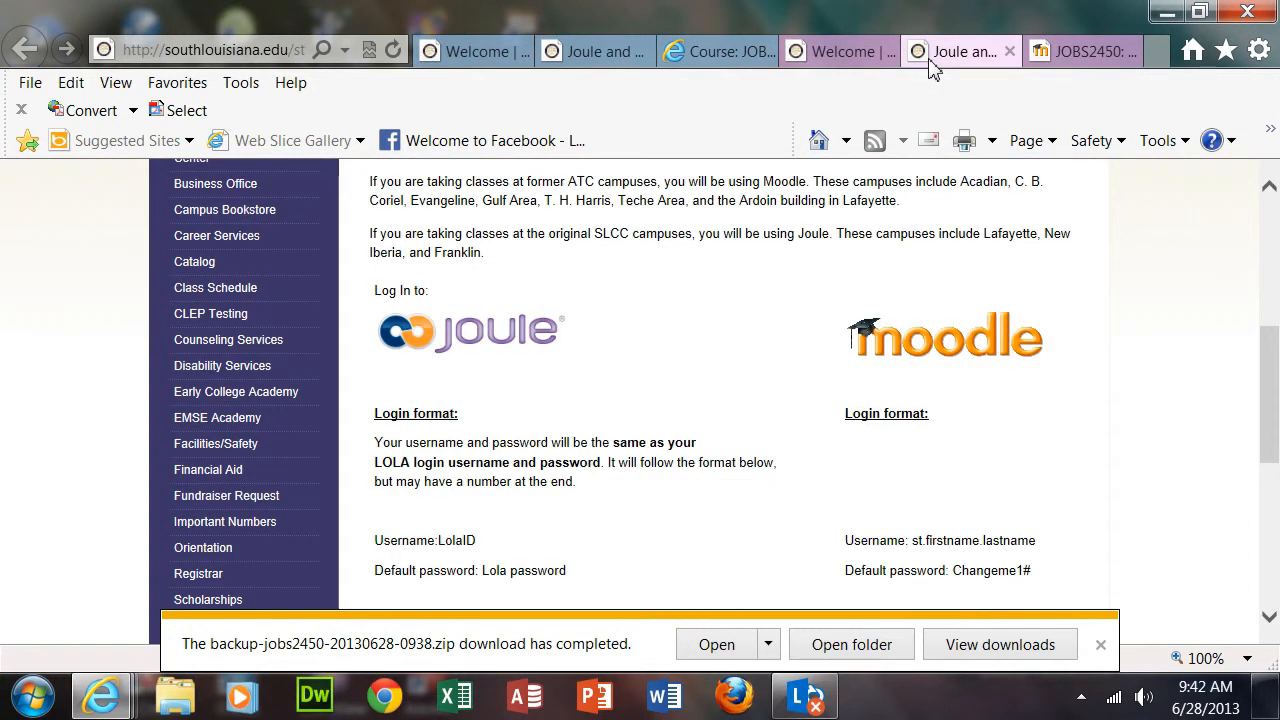
pyautogui.click(845, 55)
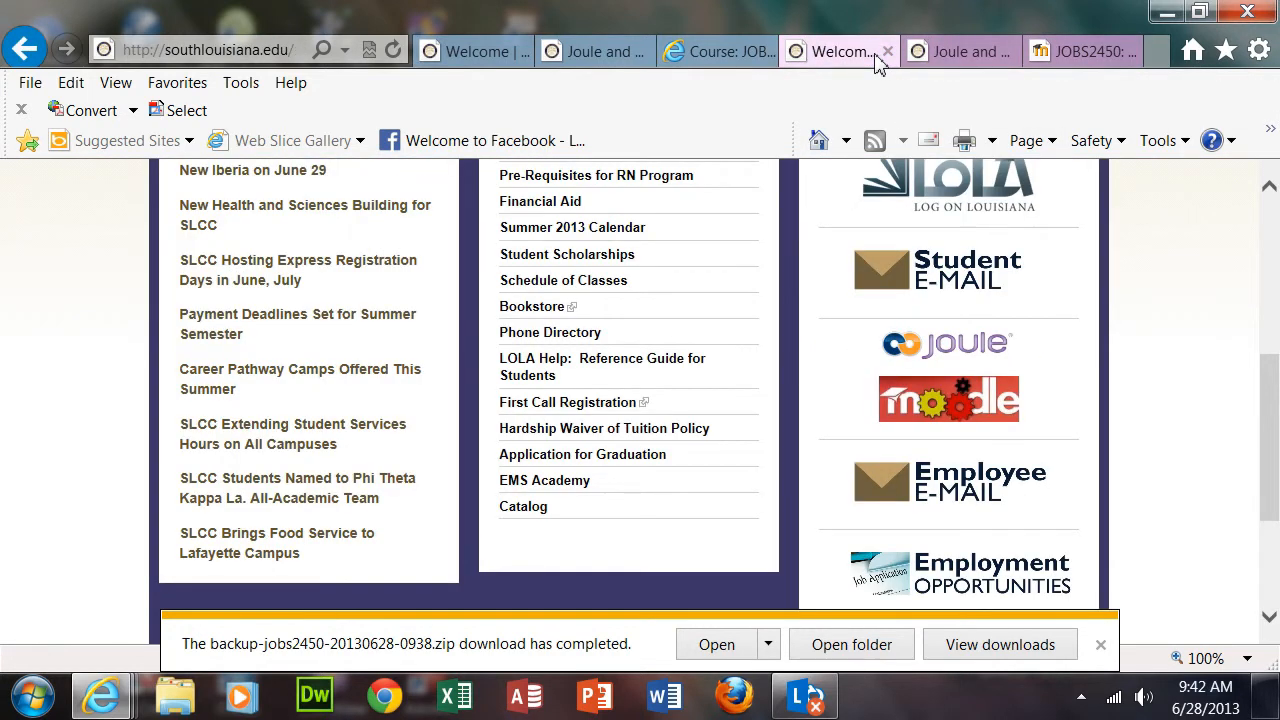
pyautogui.click(735, 51)
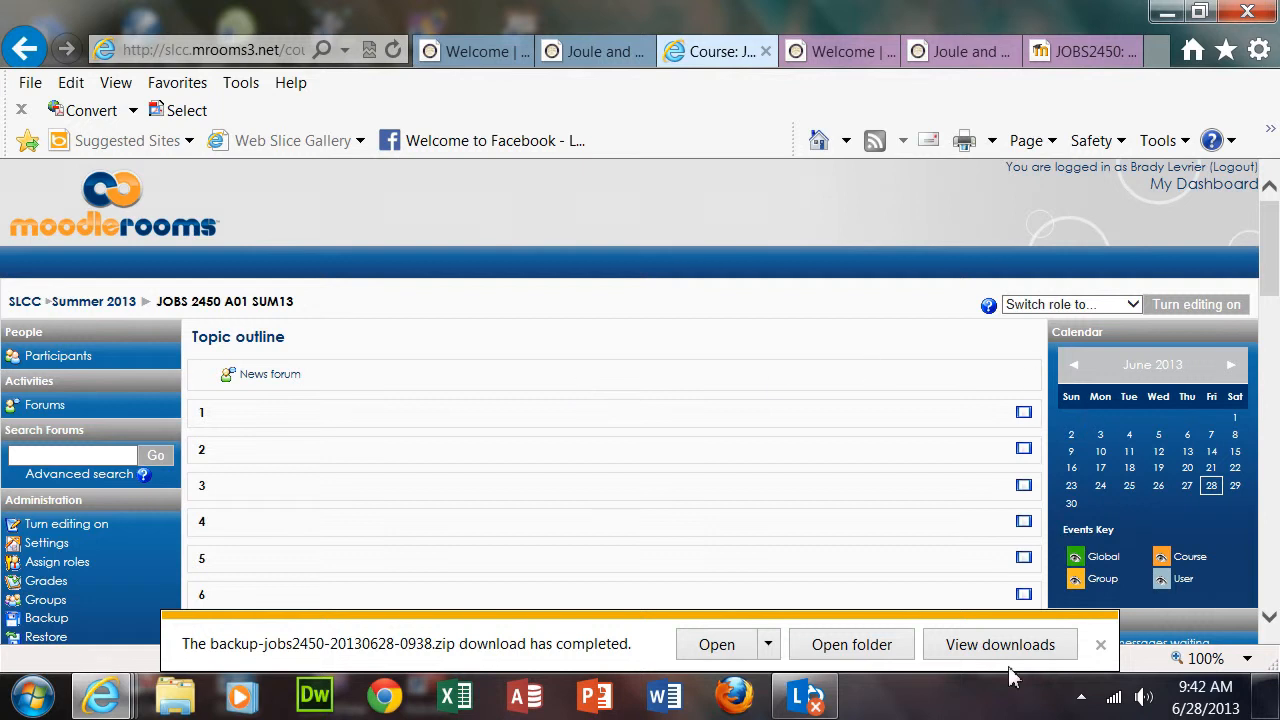
pyautogui.click(1100, 650)
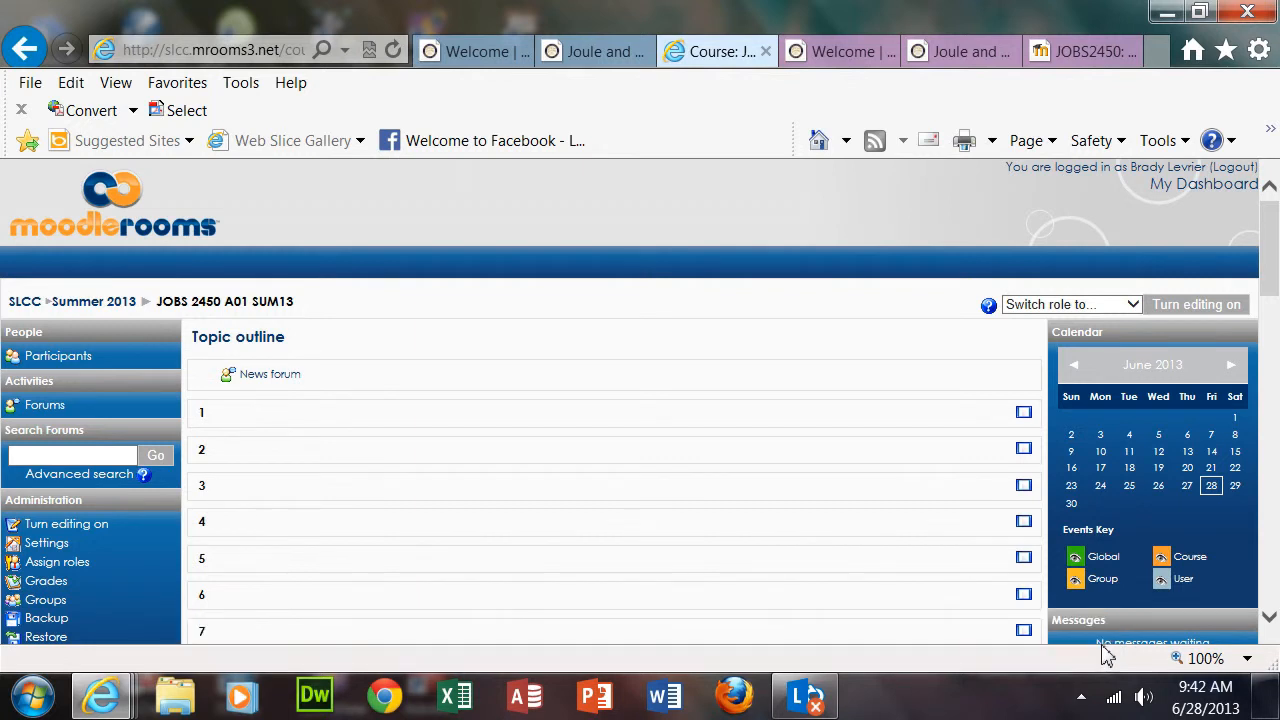
# Open the file area of the JOBS 2450 A01 SUM13 course from its administration options
pyautogui.scroll(-3, 678, 395)
pyautogui.scroll(-2, 678, 390)
pyautogui.scroll(5, 678, 390)
pyautogui.scroll(-3, 678, 390)
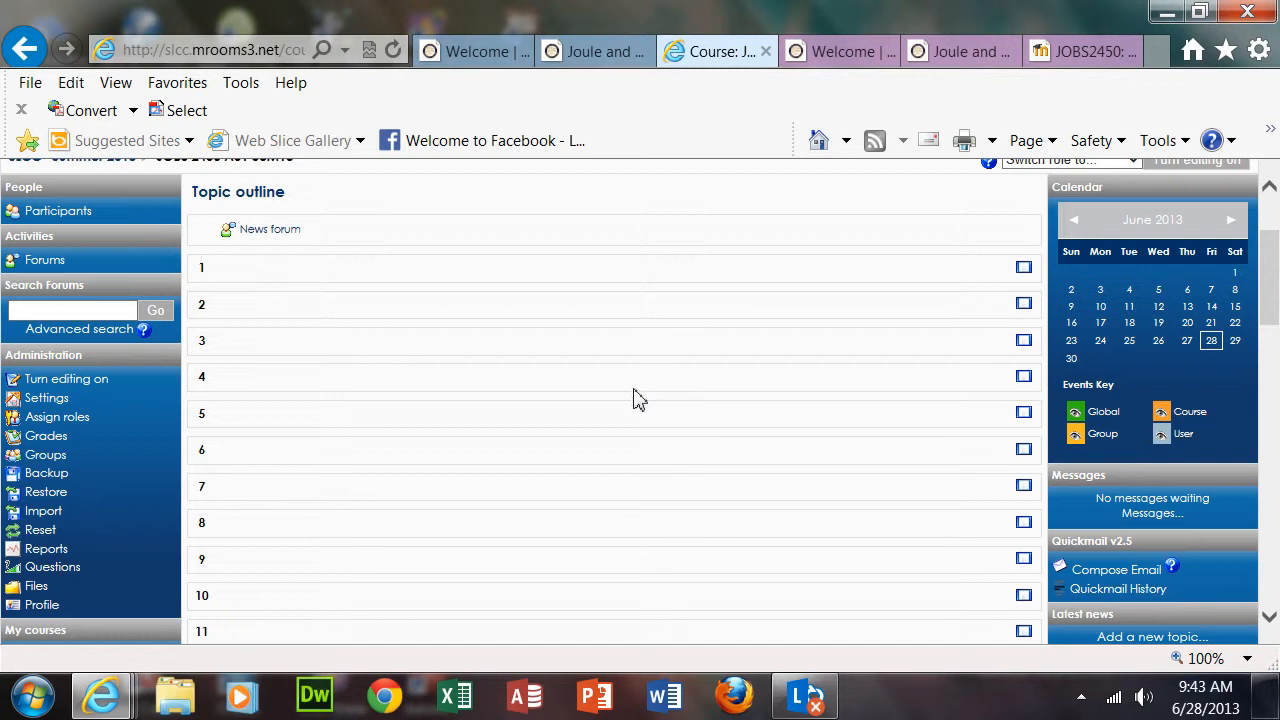
pyautogui.click(38, 589)
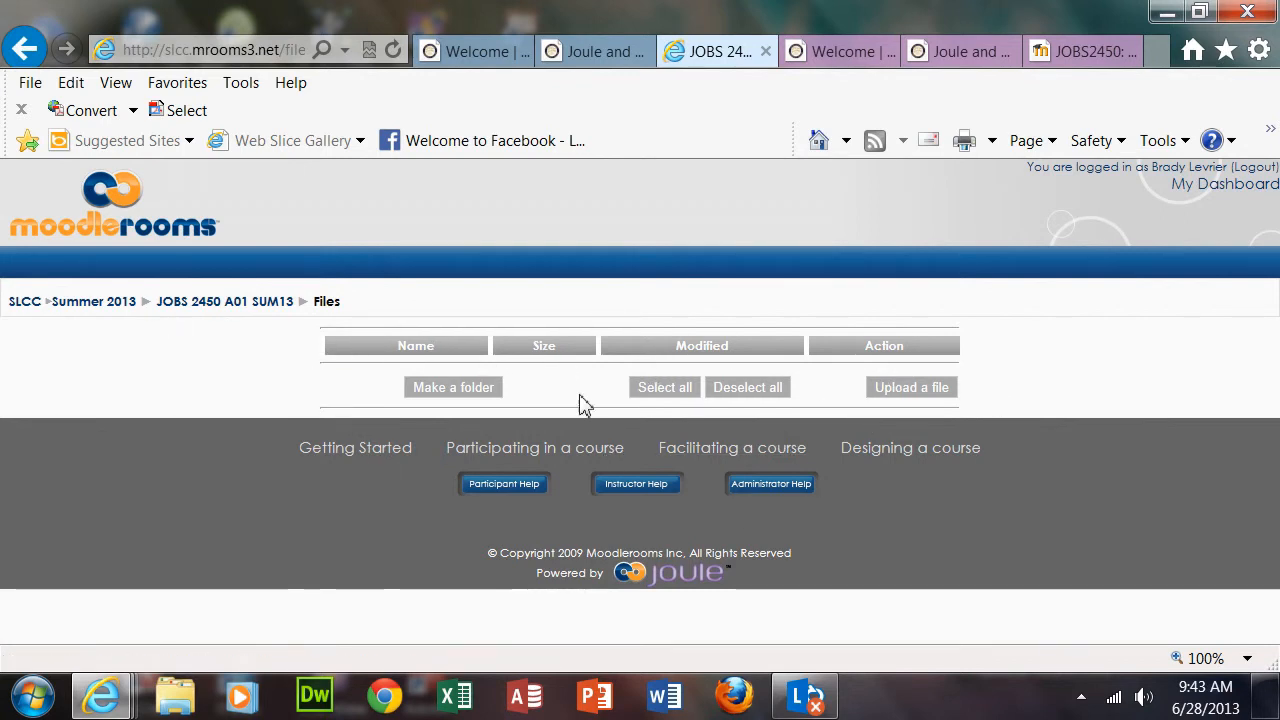
pyautogui.click(912, 389)
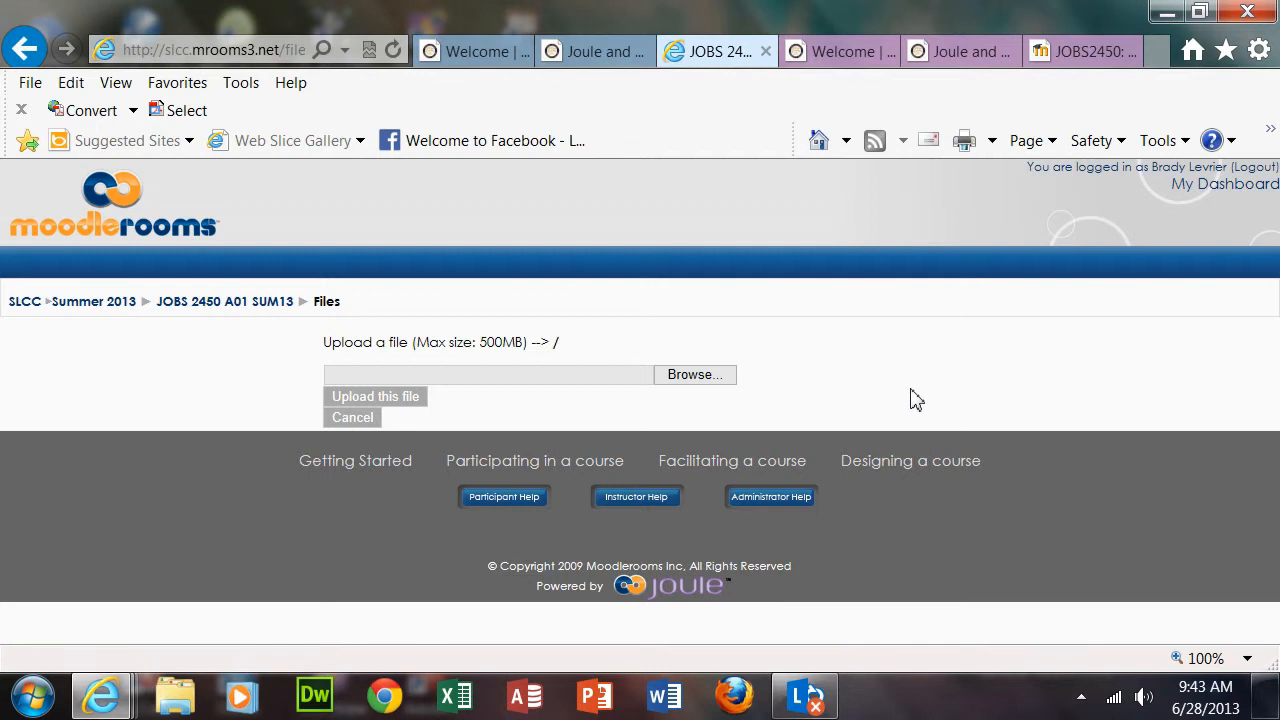
pyautogui.click(695, 385)
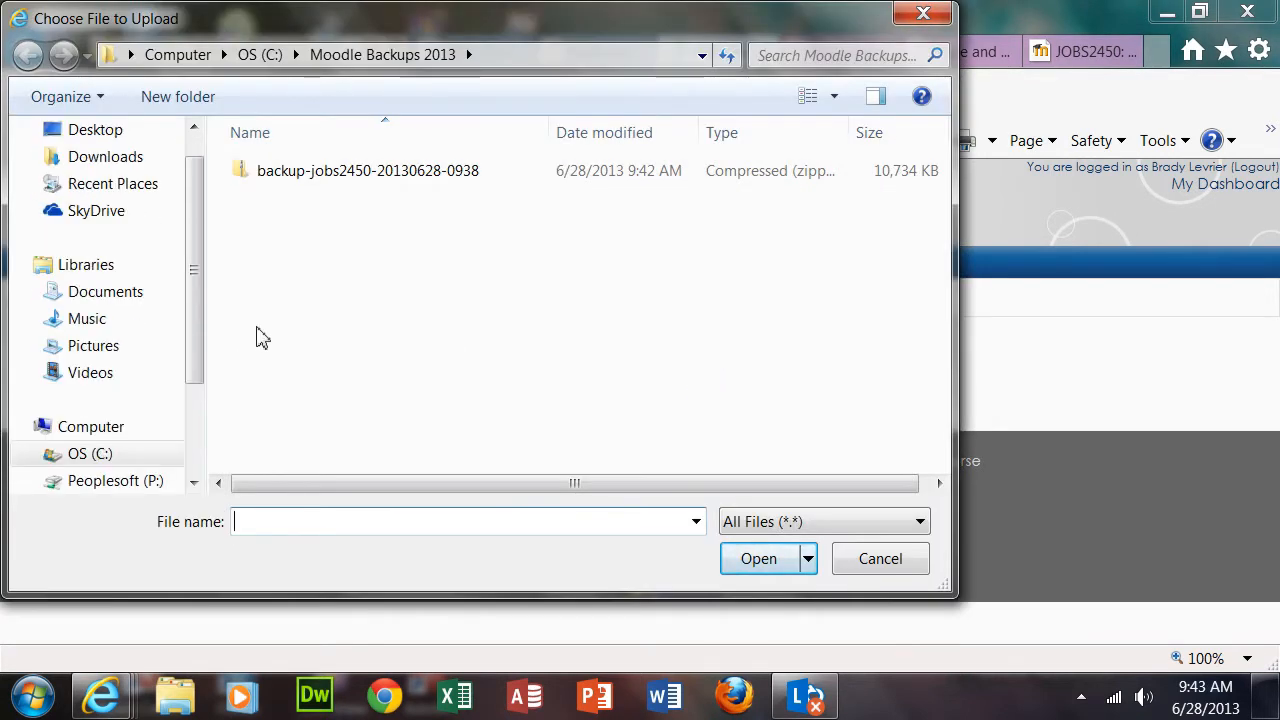
pyautogui.click(380, 178)
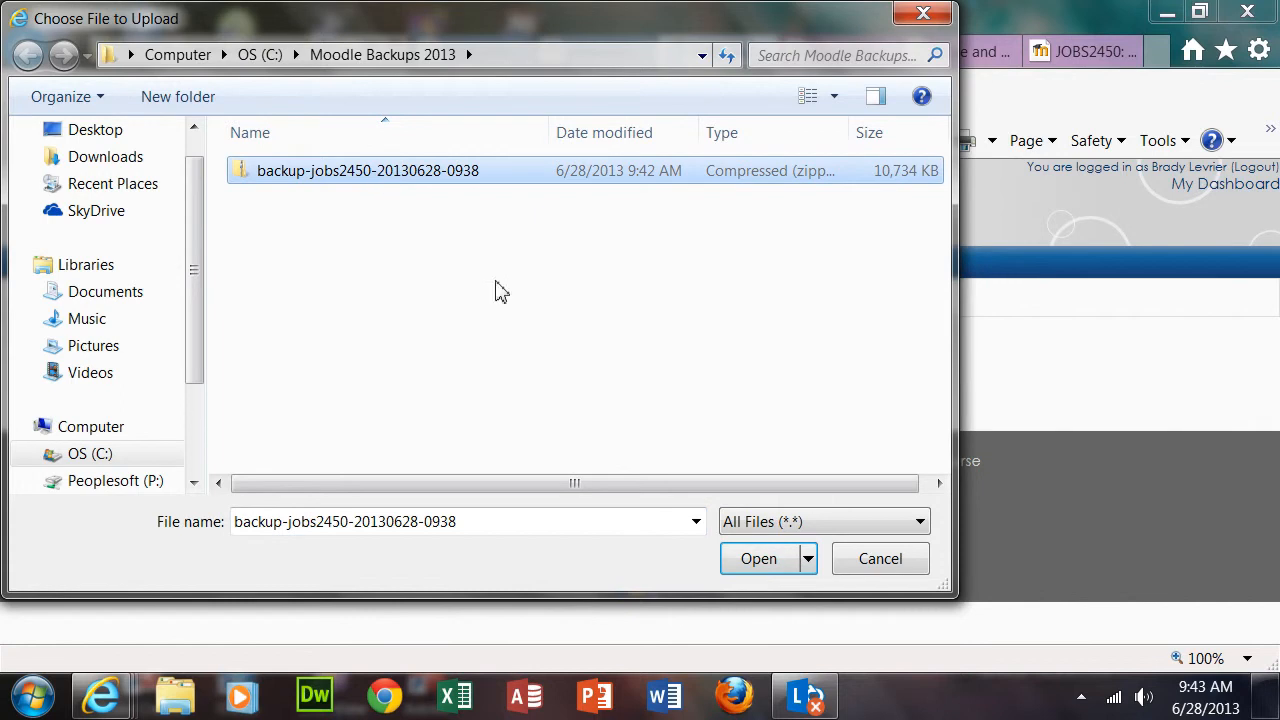
pyautogui.click(758, 560)
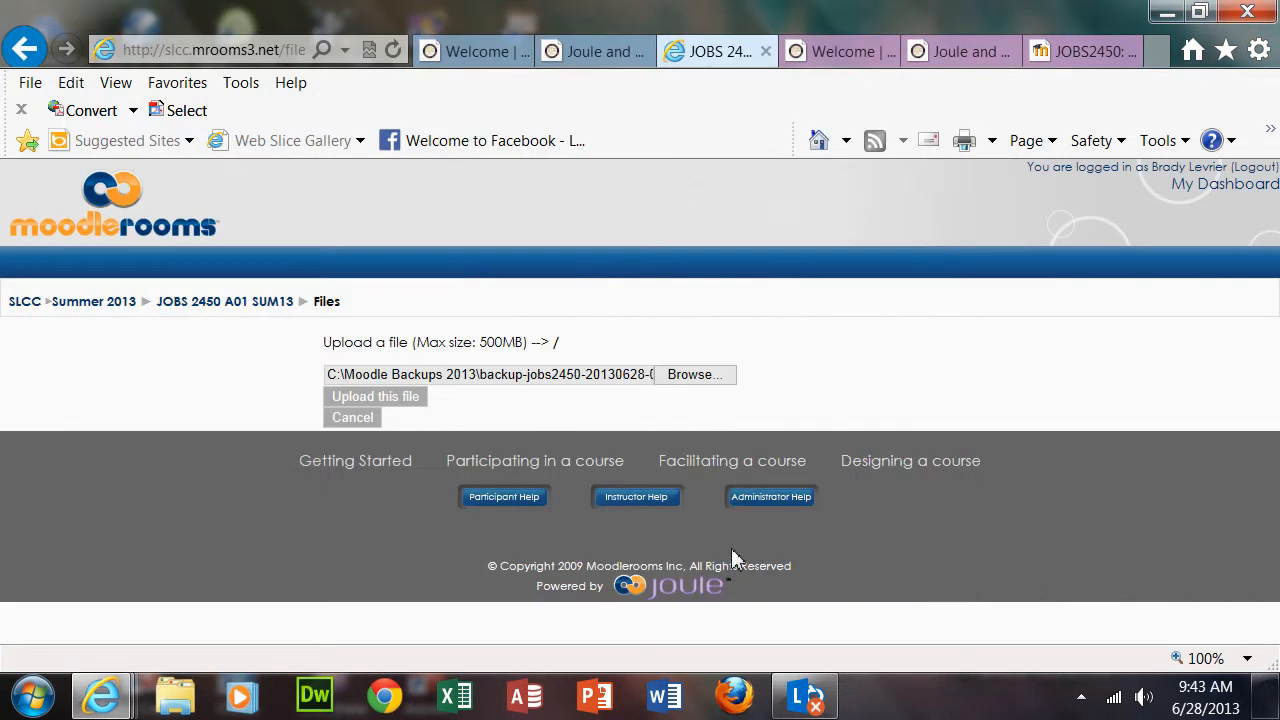
pyautogui.click(396, 398)
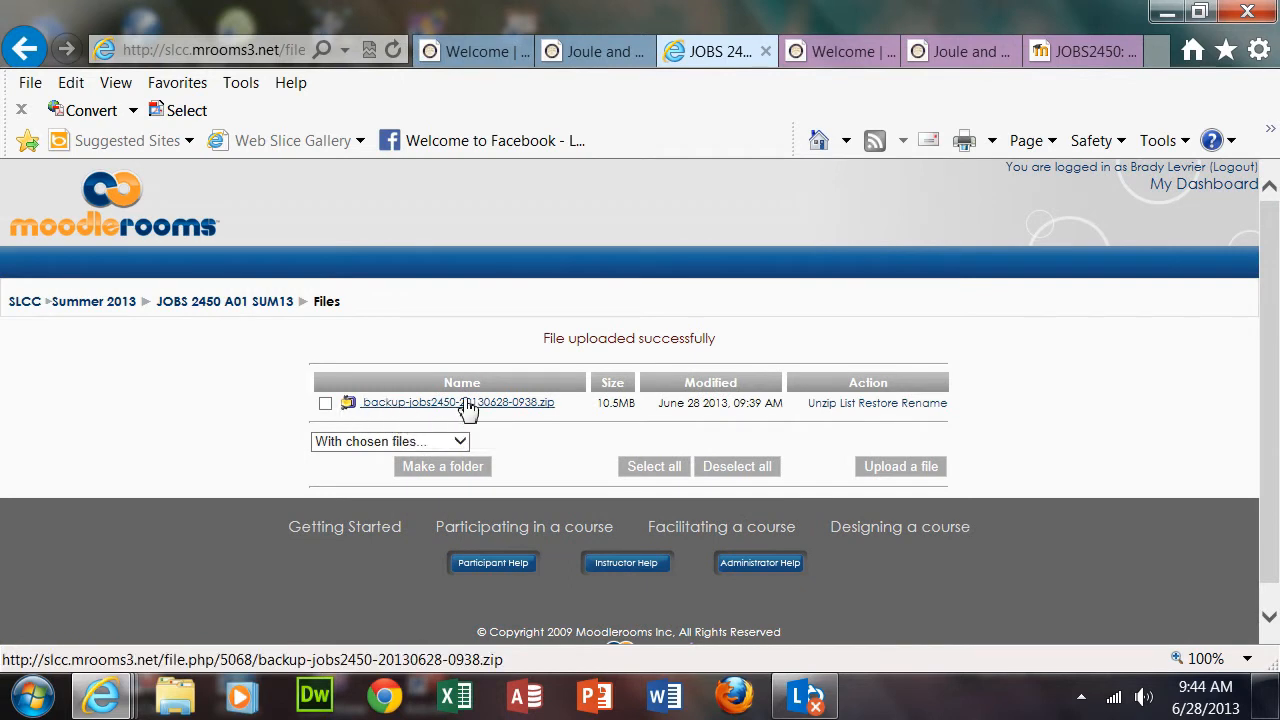
pyautogui.click(879, 408)
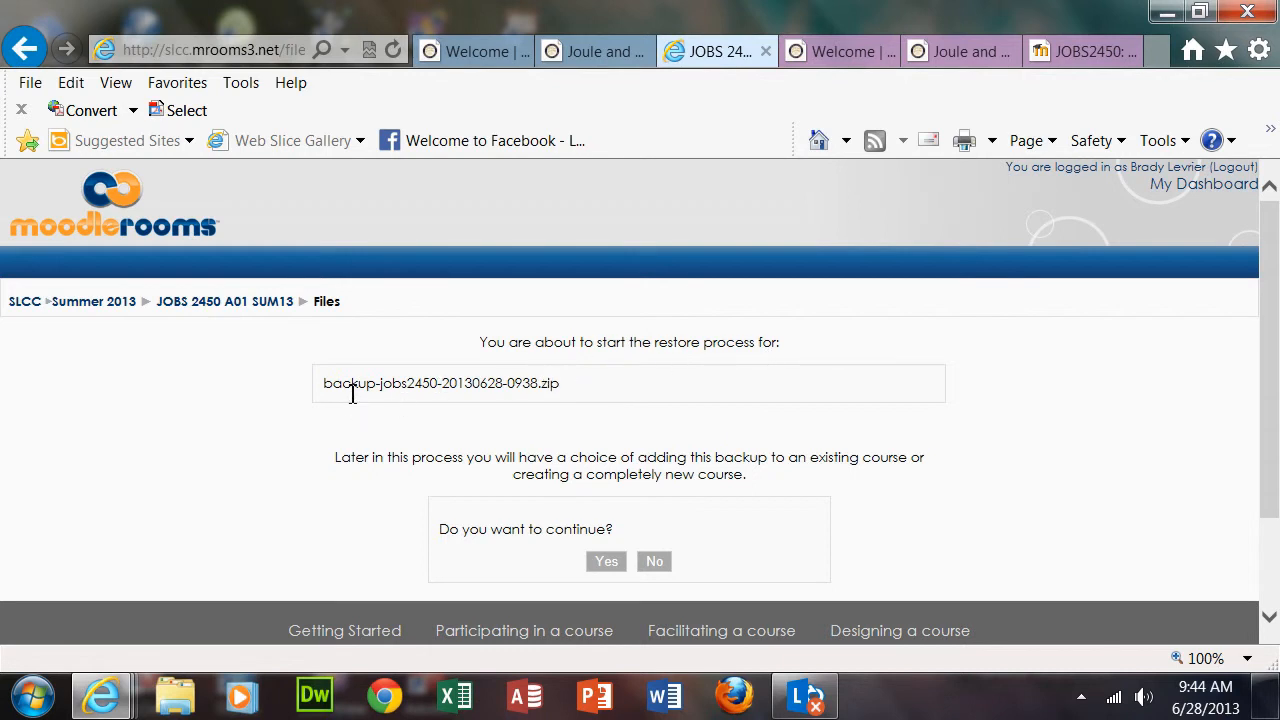
pyautogui.click(607, 562)
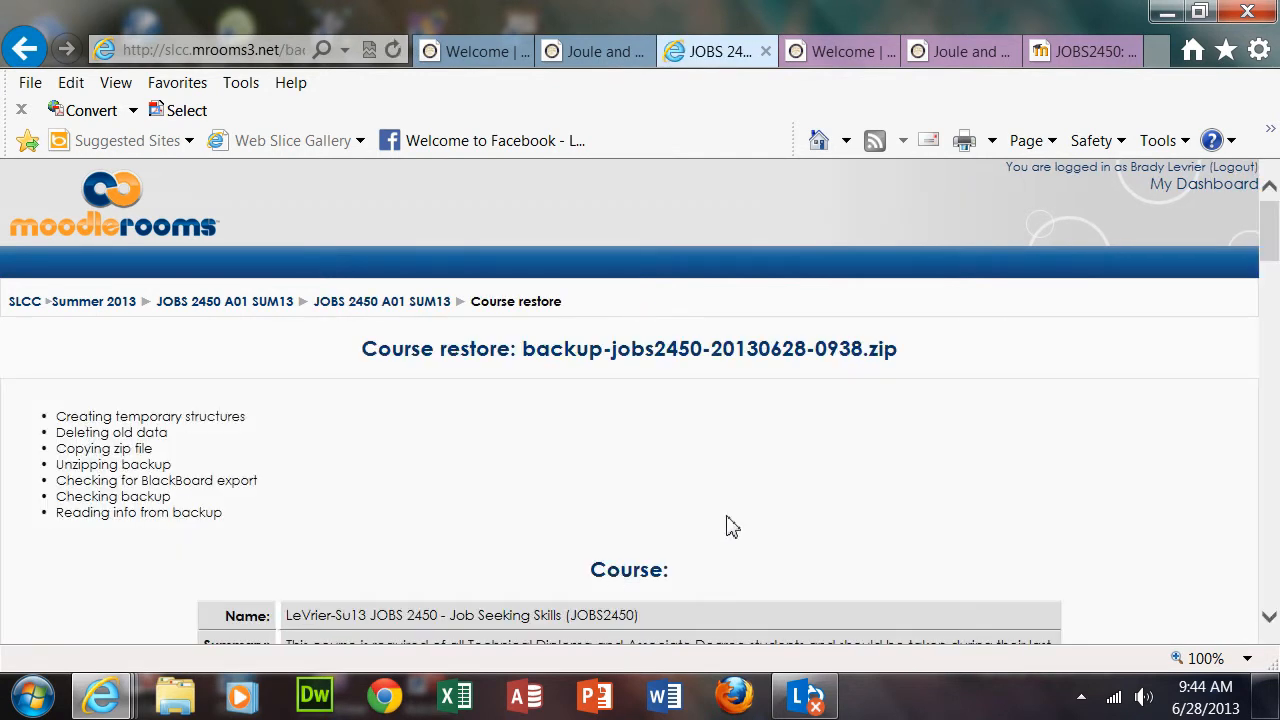
pyautogui.scroll(-3, 1110, 371)
pyautogui.scroll(-7, 1113, 371)
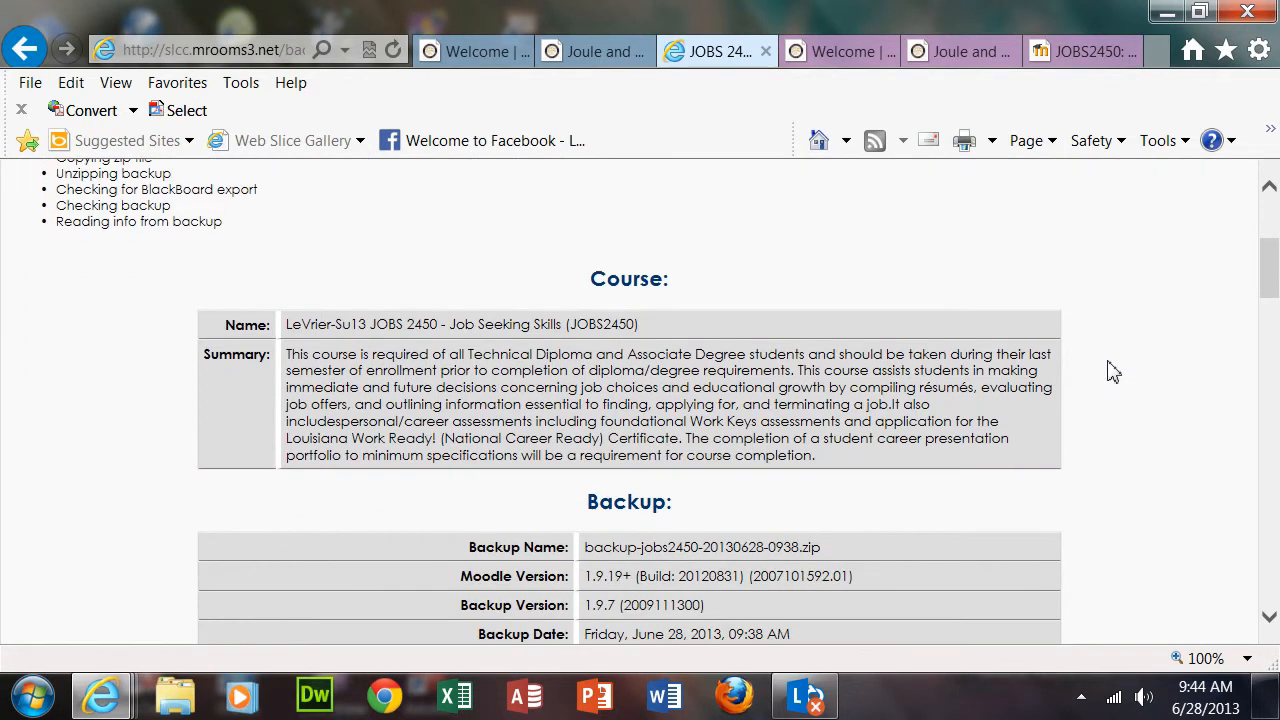
pyautogui.scroll(-4, 1113, 371)
pyautogui.scroll(-5, 1113, 371)
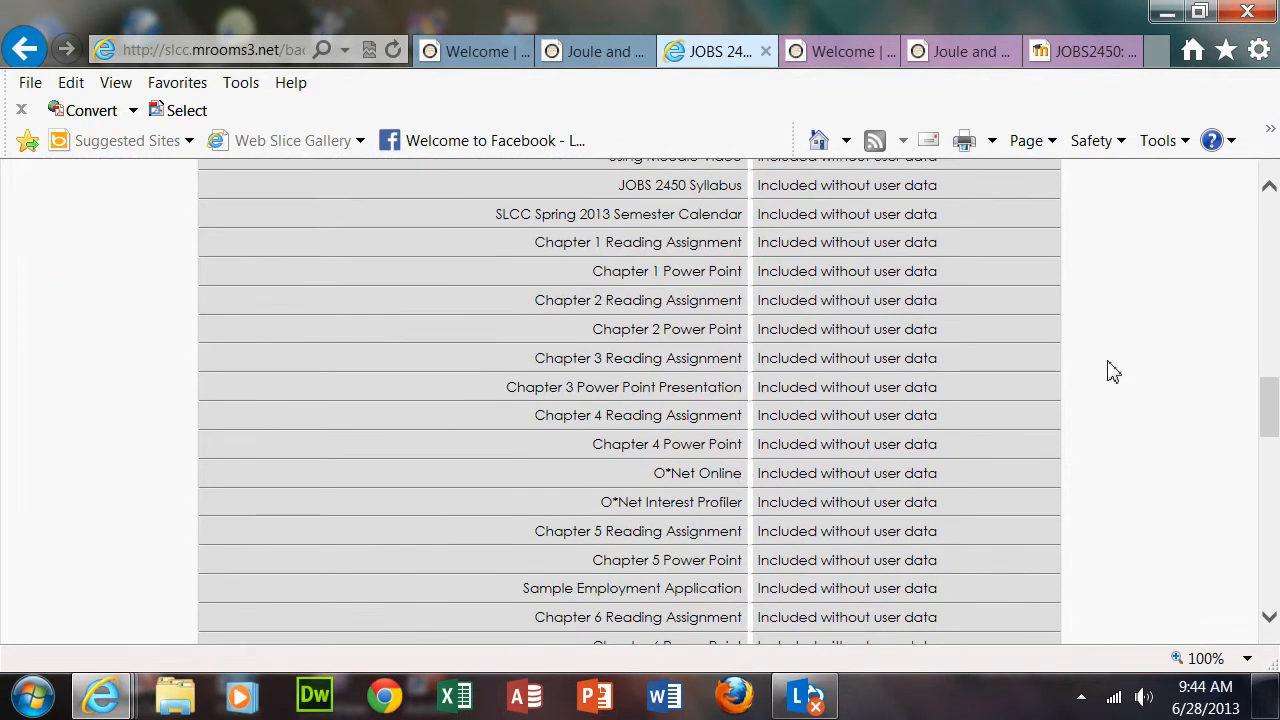
pyautogui.scroll(-5, 1113, 371)
pyautogui.scroll(-12, 1113, 371)
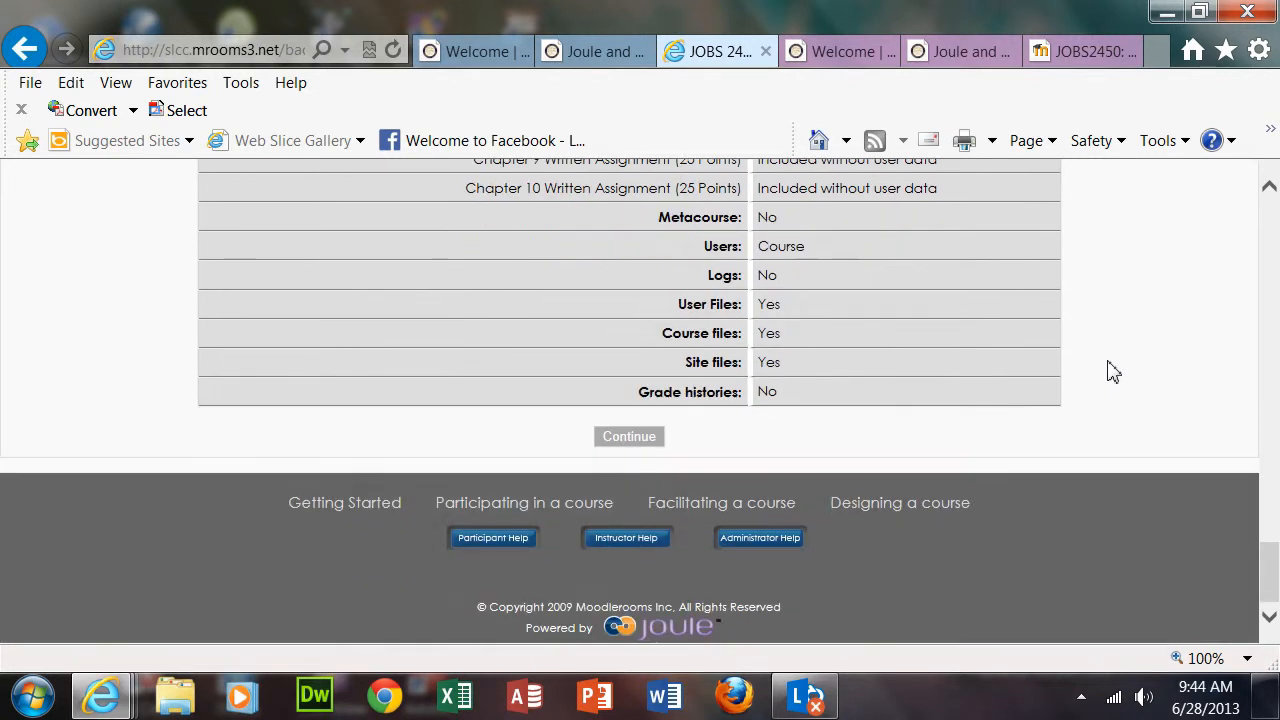
pyautogui.click(630, 440)
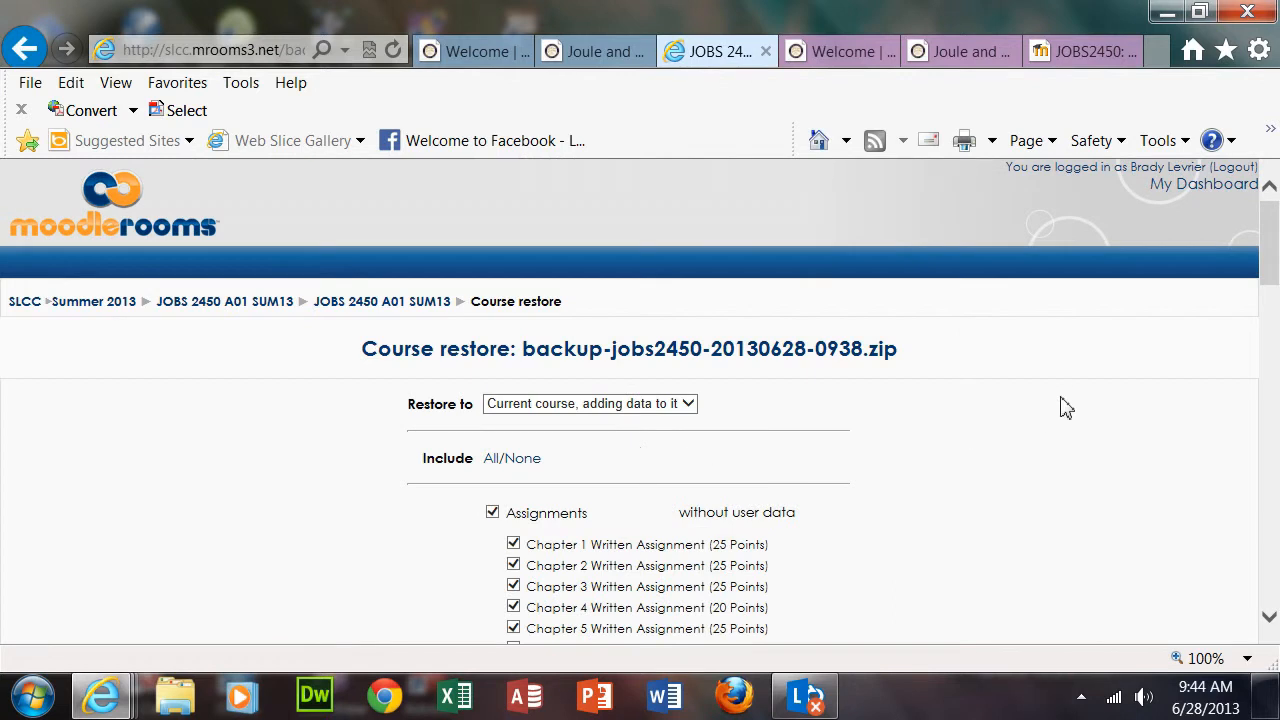
# Accept the restore options that add all listed activities, course files and site files to the current course, and run the restore
pyautogui.scroll(-2, 1121, 385)
pyautogui.scroll(-8, 1121, 385)
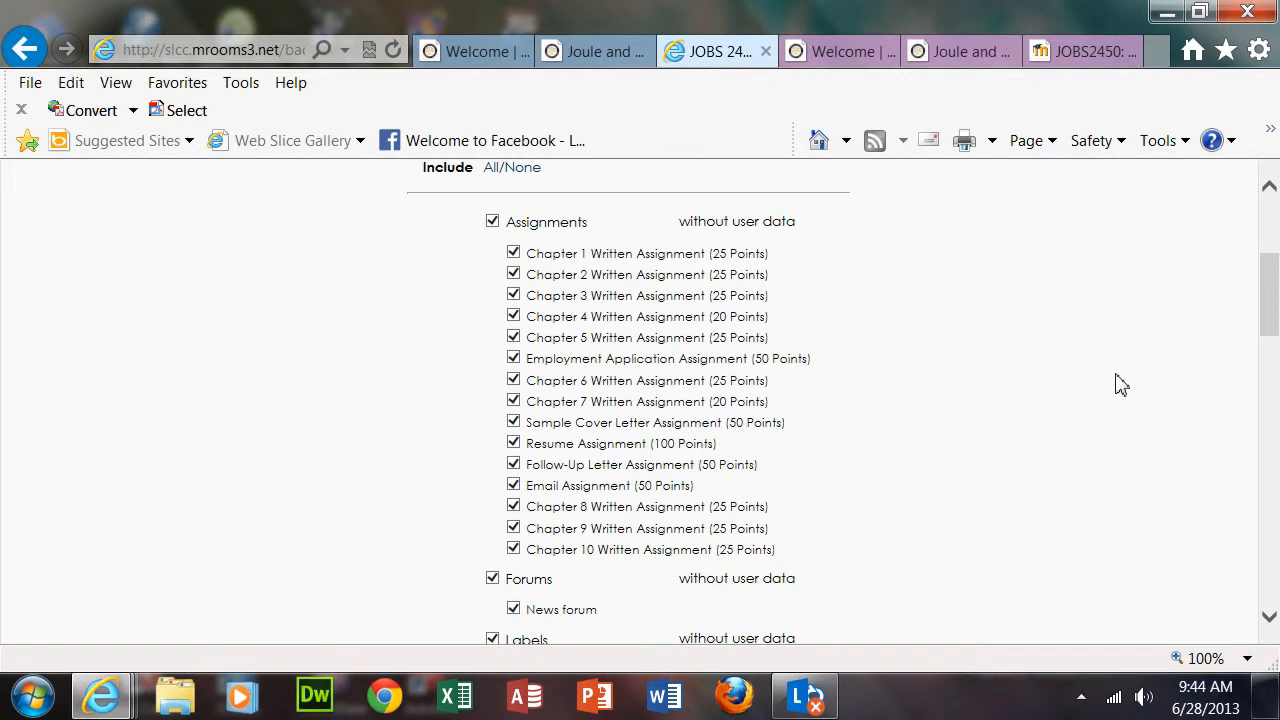
pyautogui.scroll(-8, 1121, 385)
pyautogui.scroll(-1, 1121, 385)
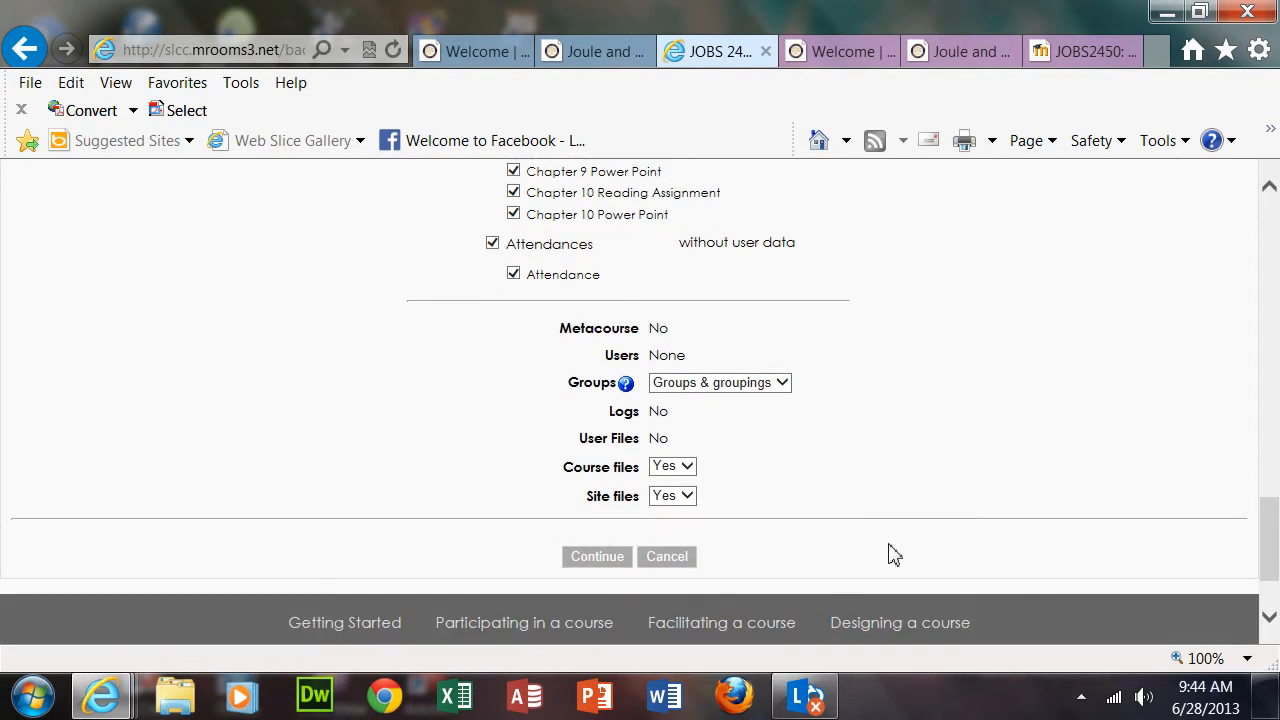
pyautogui.click(612, 565)
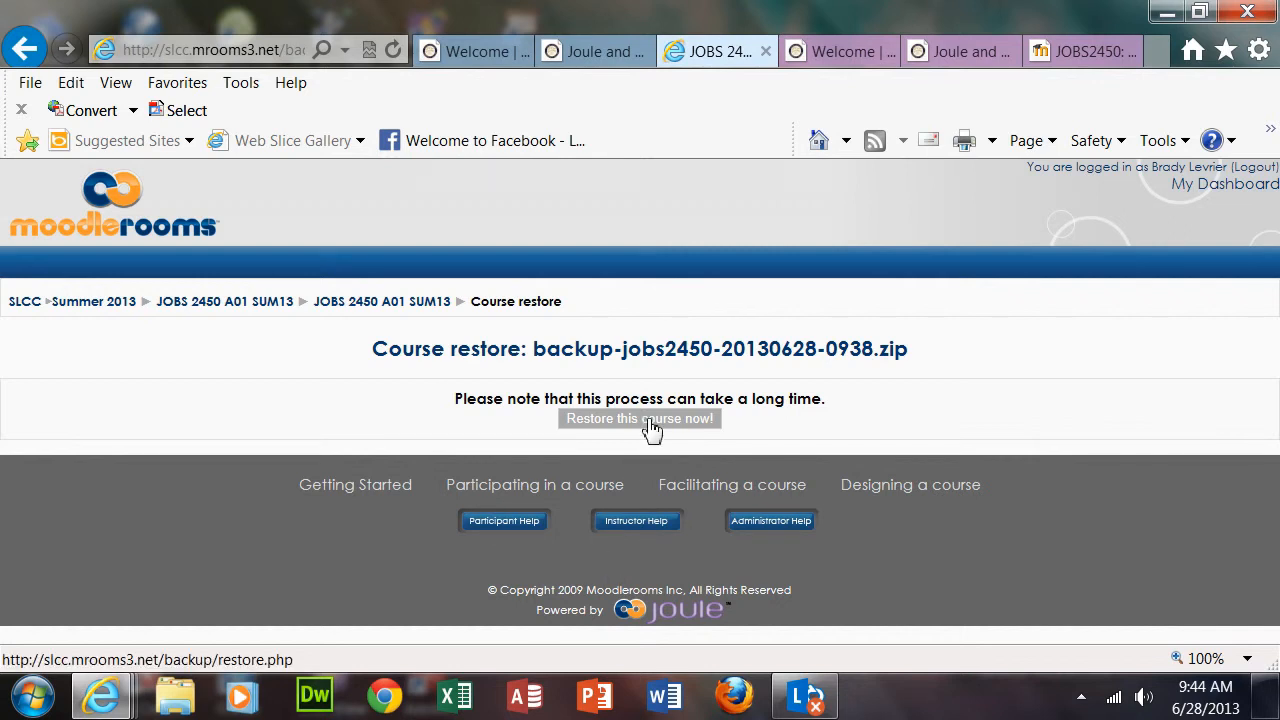
pyautogui.click(647, 420)
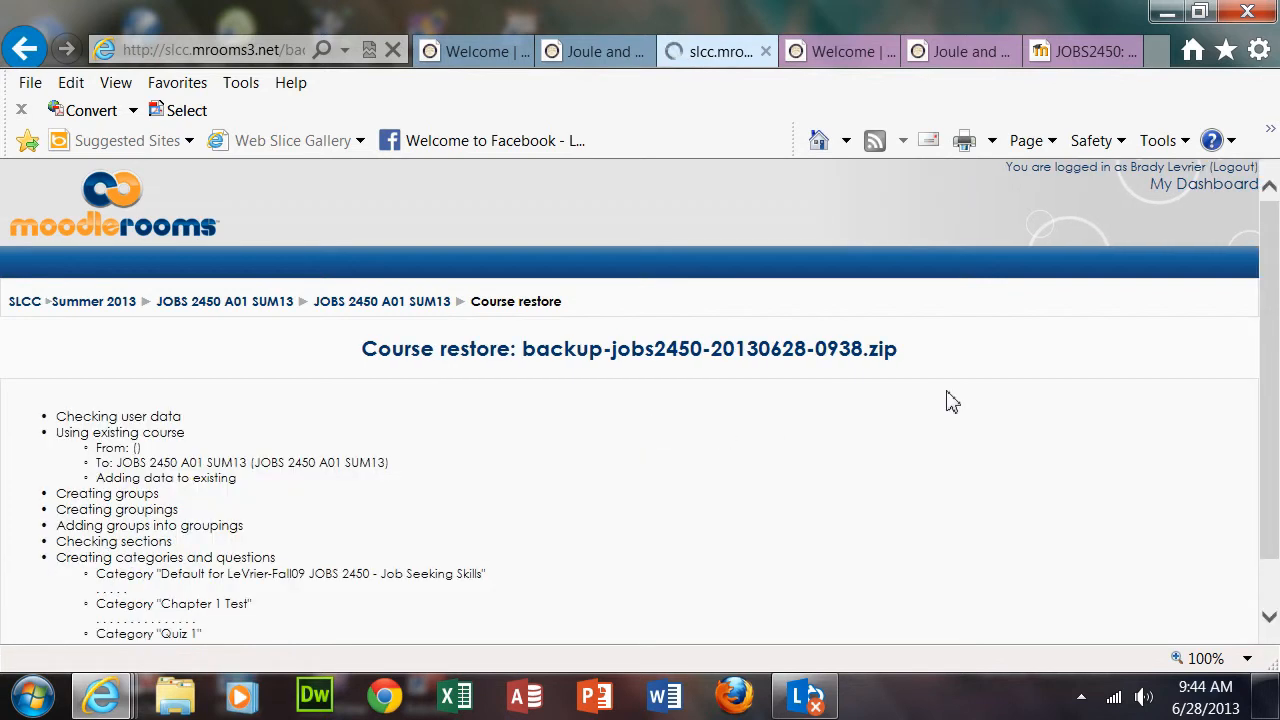
# Follow the restore log through to its end and continue to the course page
pyautogui.scroll(-2, 1088, 366)
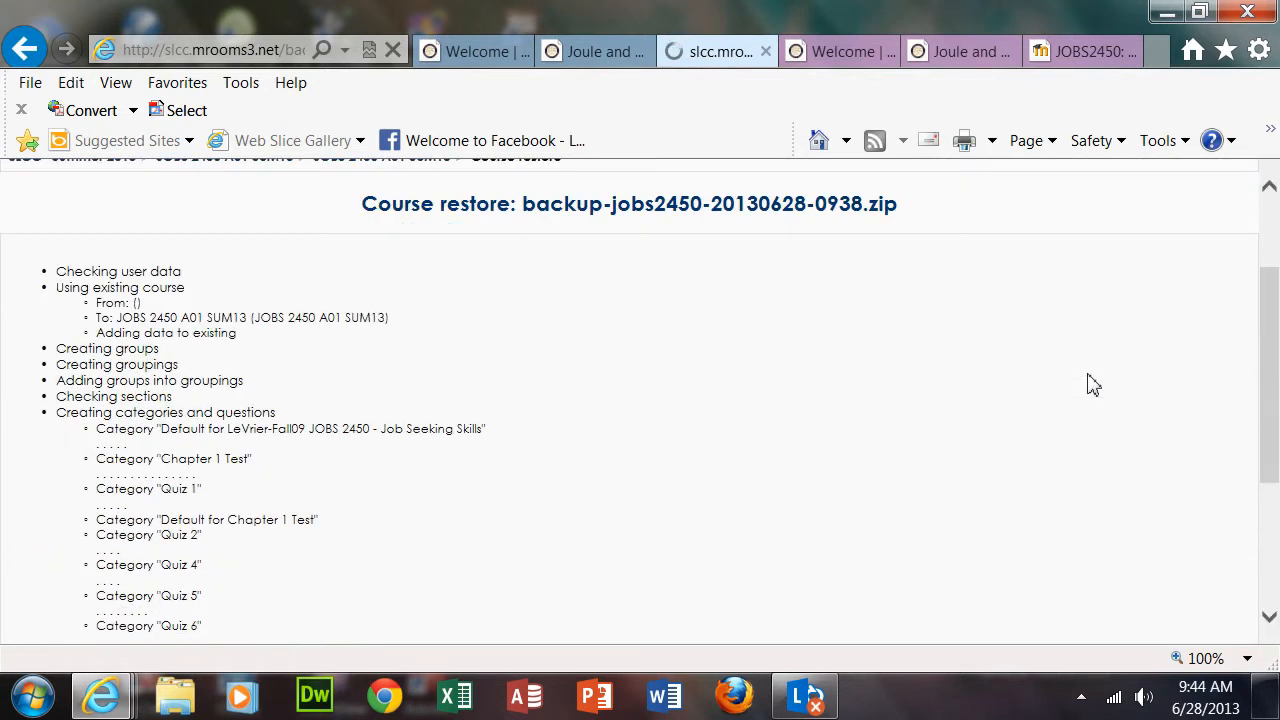
pyautogui.scroll(-6, 1093, 385)
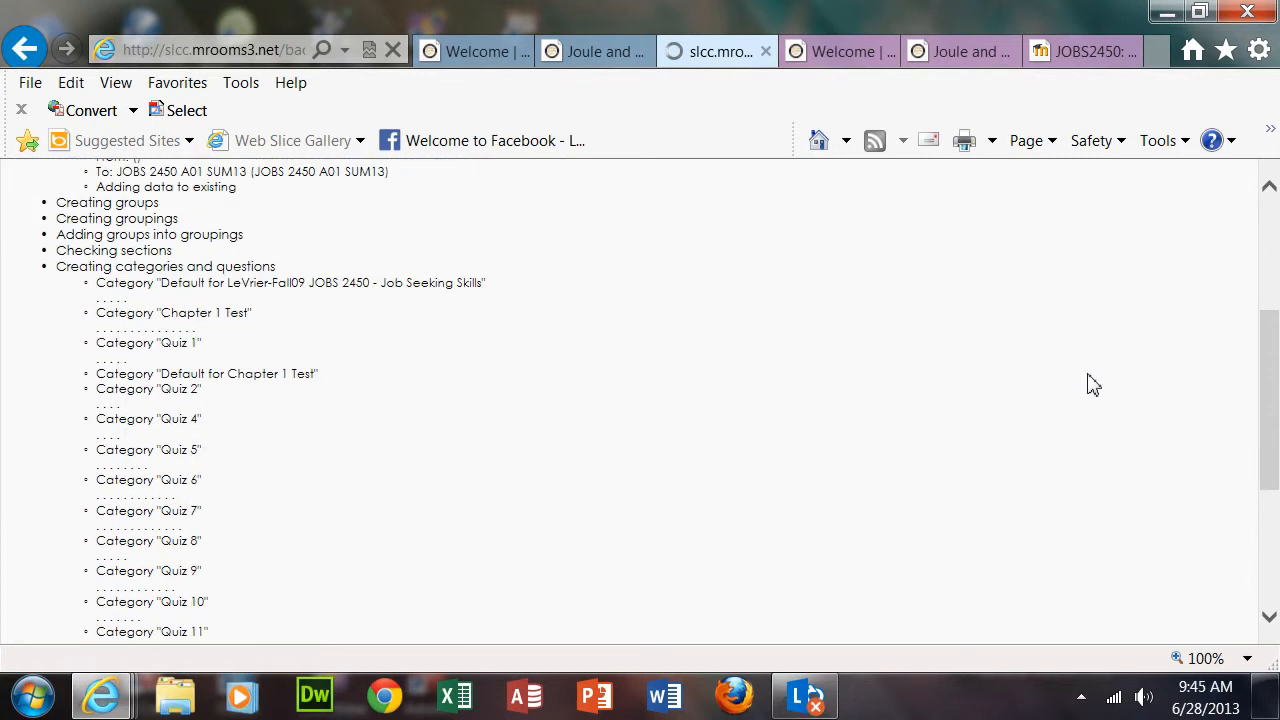
pyautogui.scroll(-5, 1093, 385)
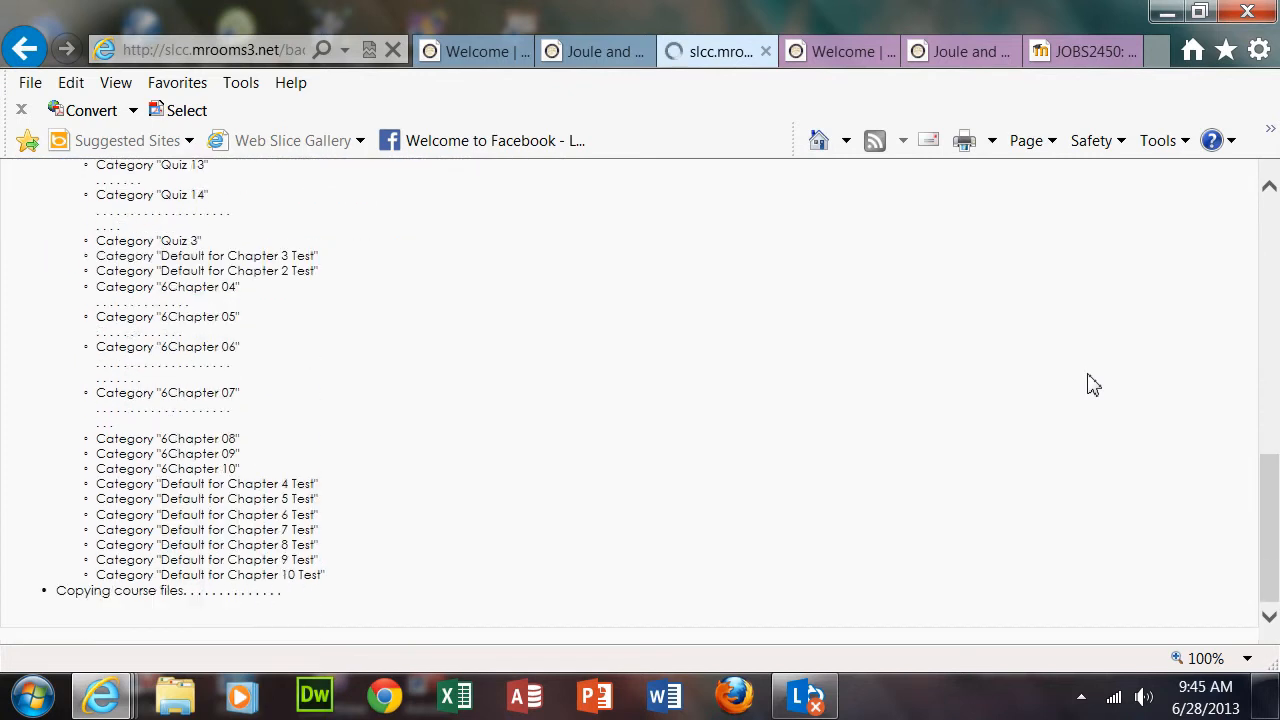
pyautogui.scroll(-5, 1093, 385)
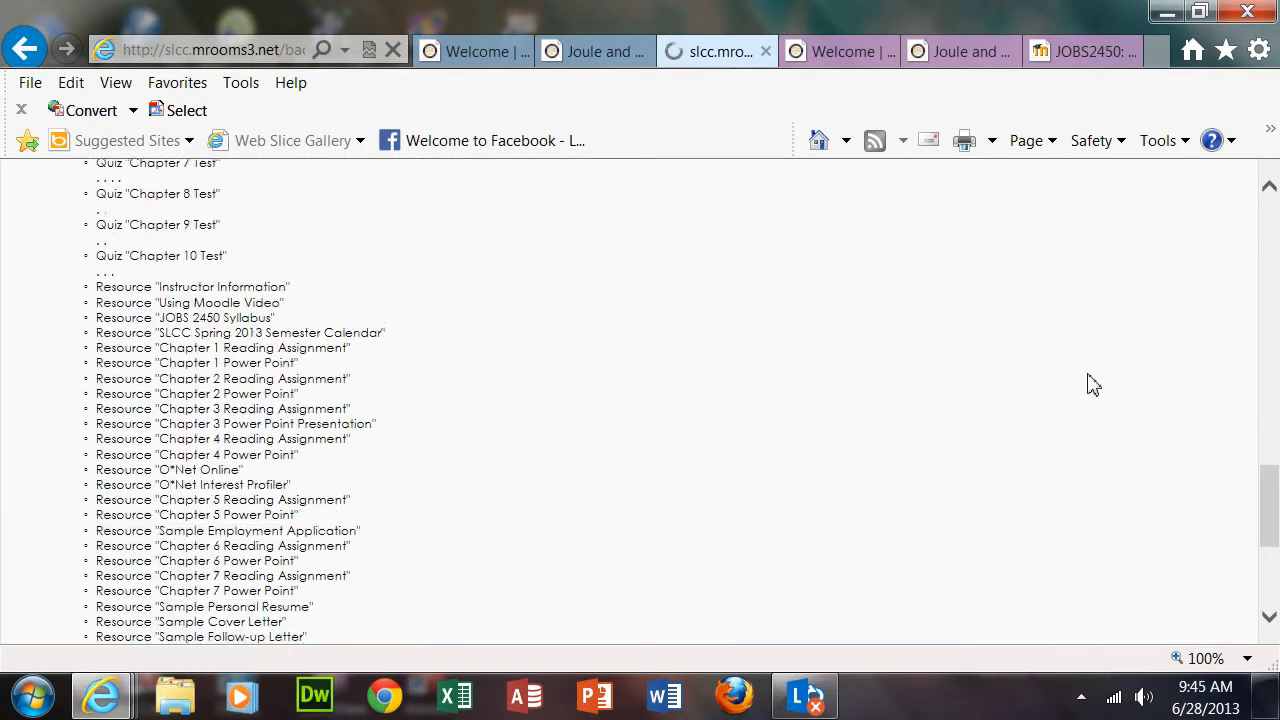
pyautogui.scroll(-6, 1093, 385)
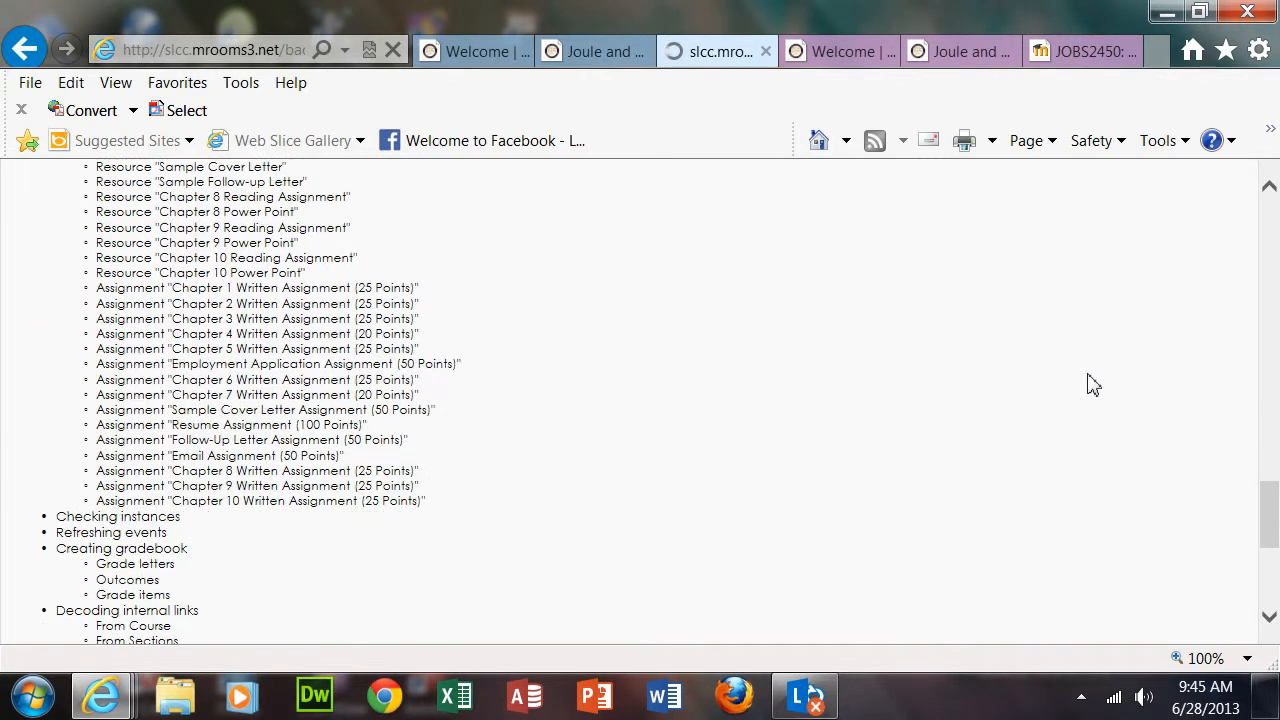
pyautogui.scroll(-2, 1093, 385)
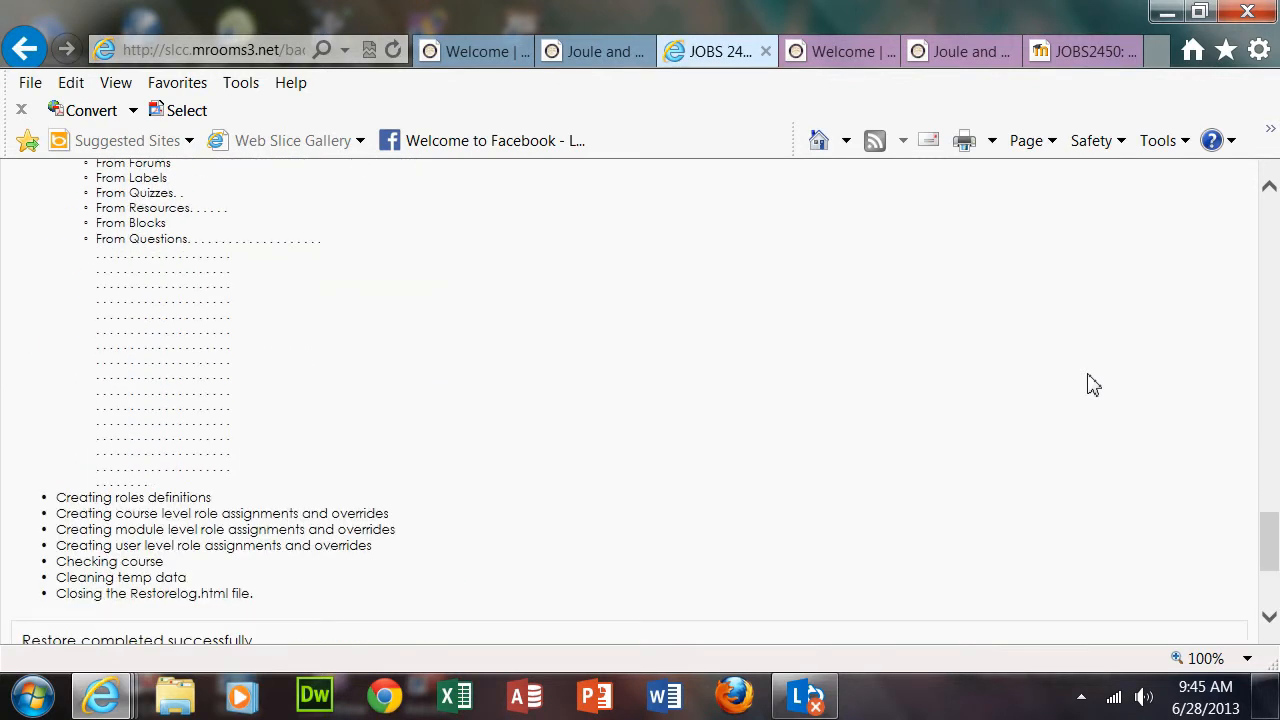
pyautogui.scroll(-3, 1093, 385)
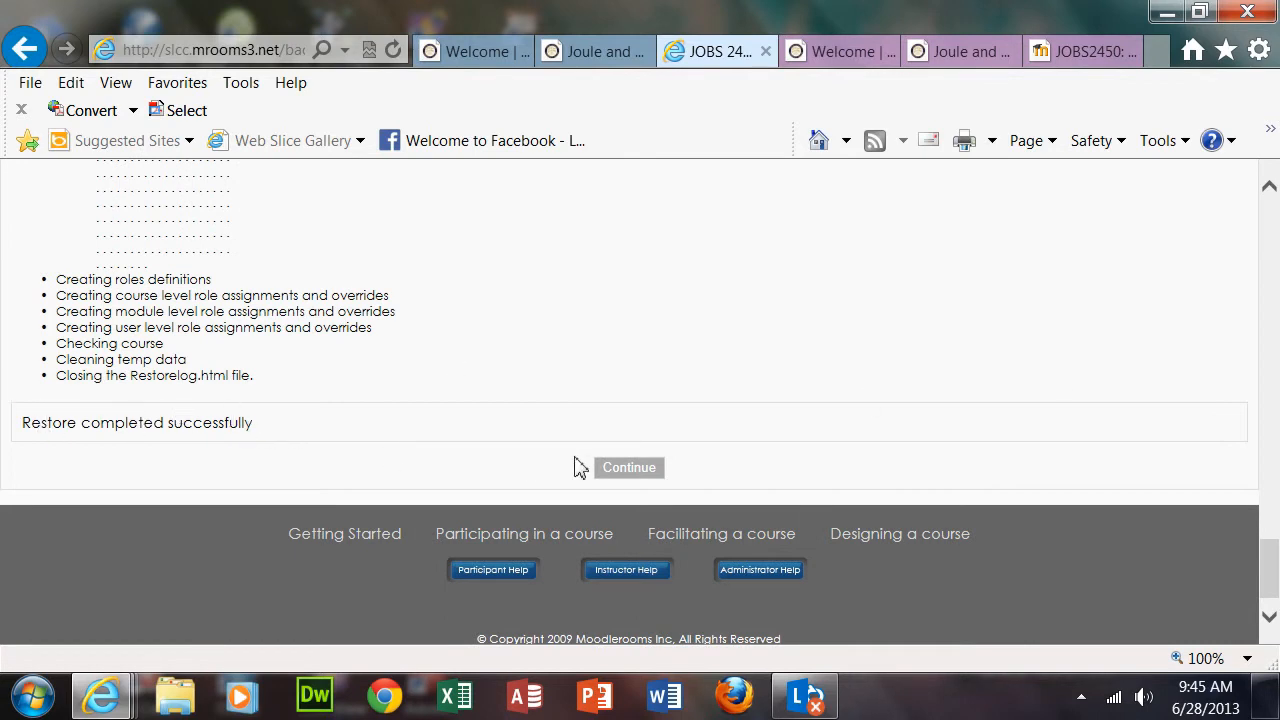
pyautogui.click(630, 470)
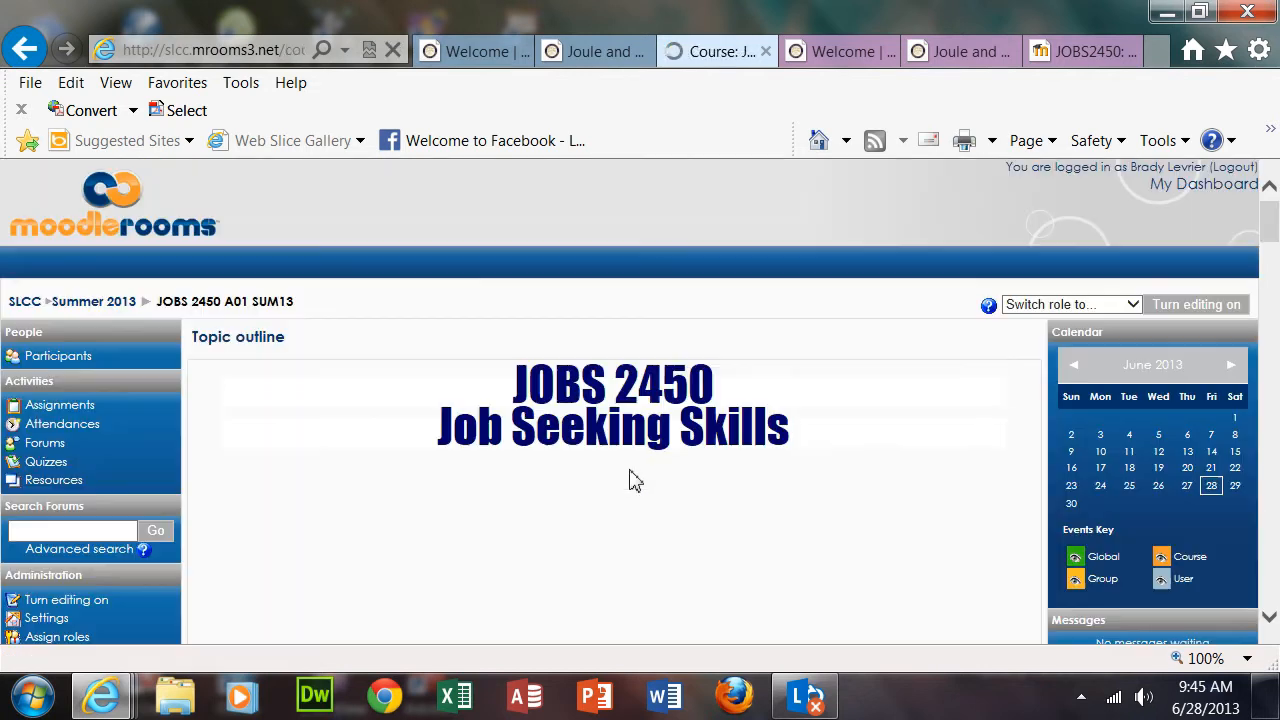
# Review the restored course outline, from the heading and instructor information through the chapter topics and the numbered sections after Chapter 10
pyautogui.scroll(-6, 925, 433)
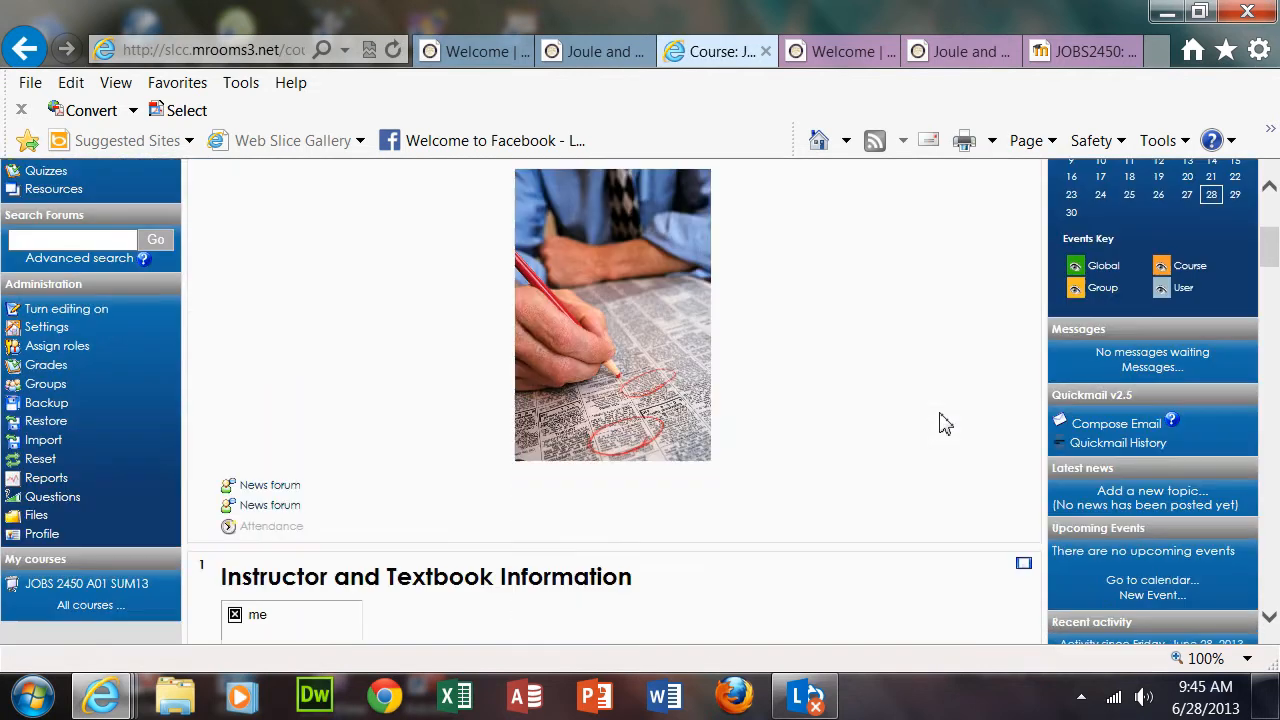
pyautogui.scroll(-5, 945, 423)
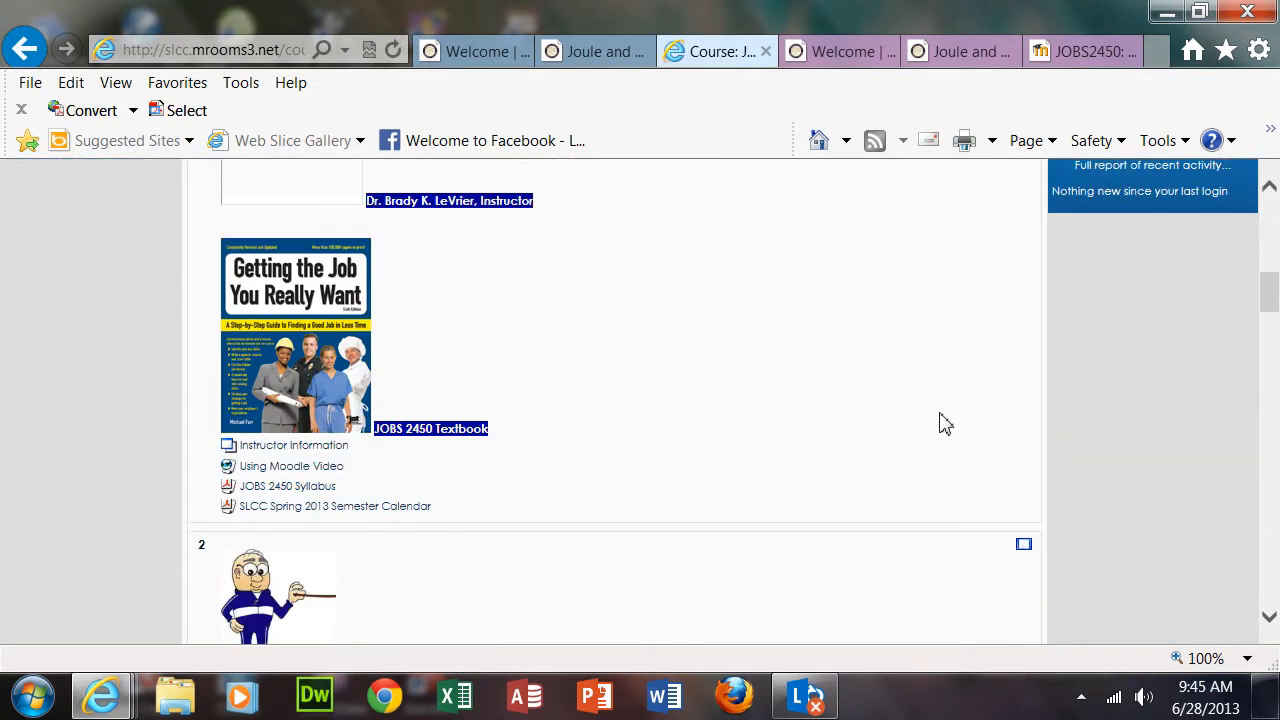
pyautogui.scroll(-9, 943, 418)
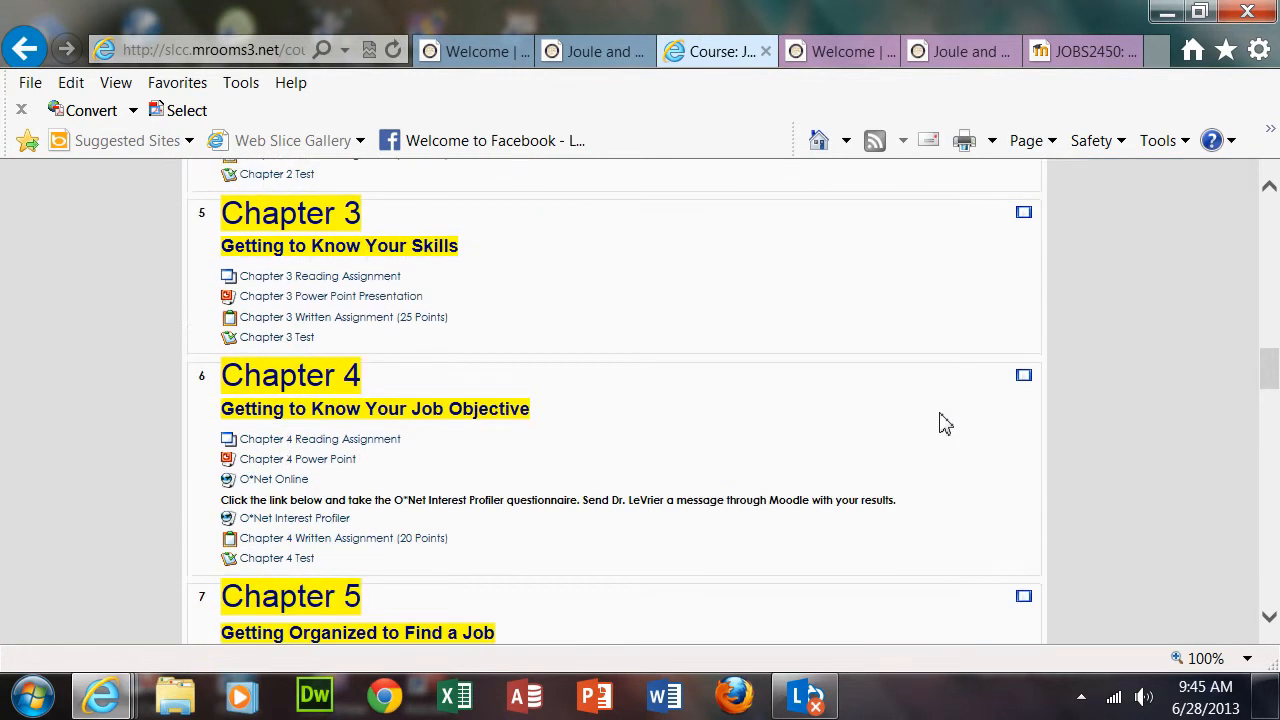
pyautogui.scroll(-8, 945, 423)
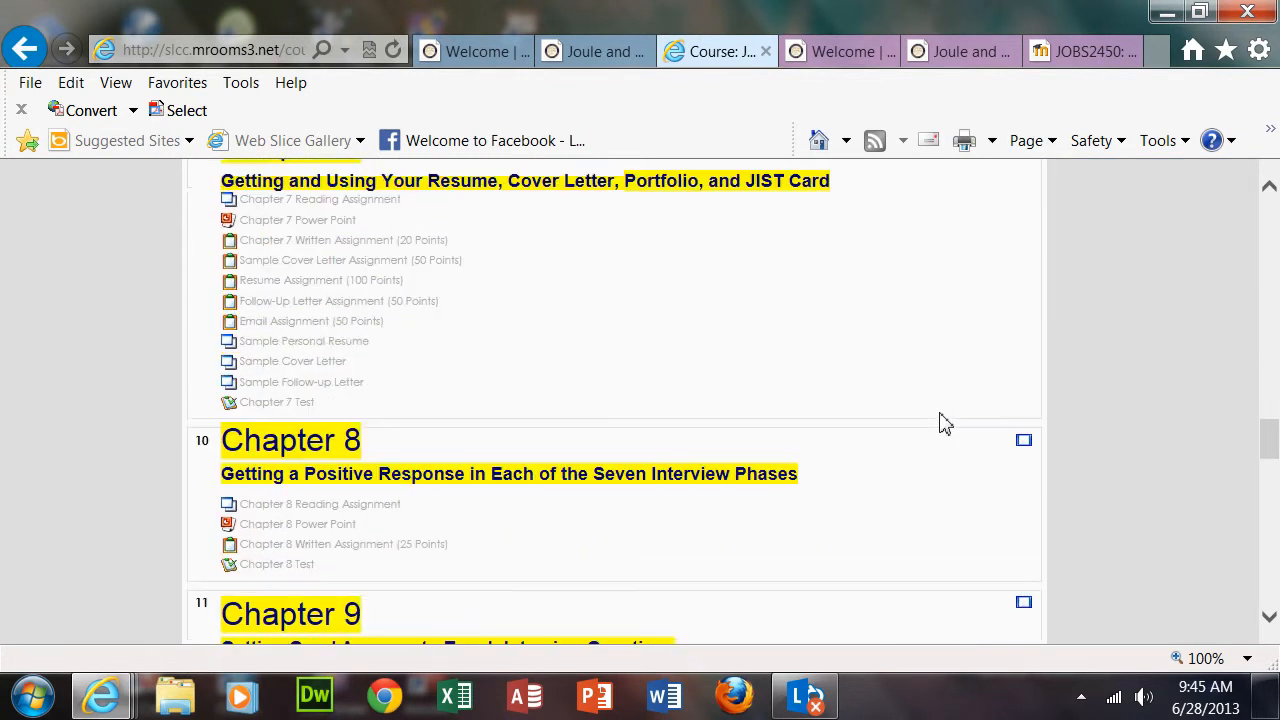
pyautogui.scroll(-3, 945, 423)
pyautogui.scroll(-8, 945, 423)
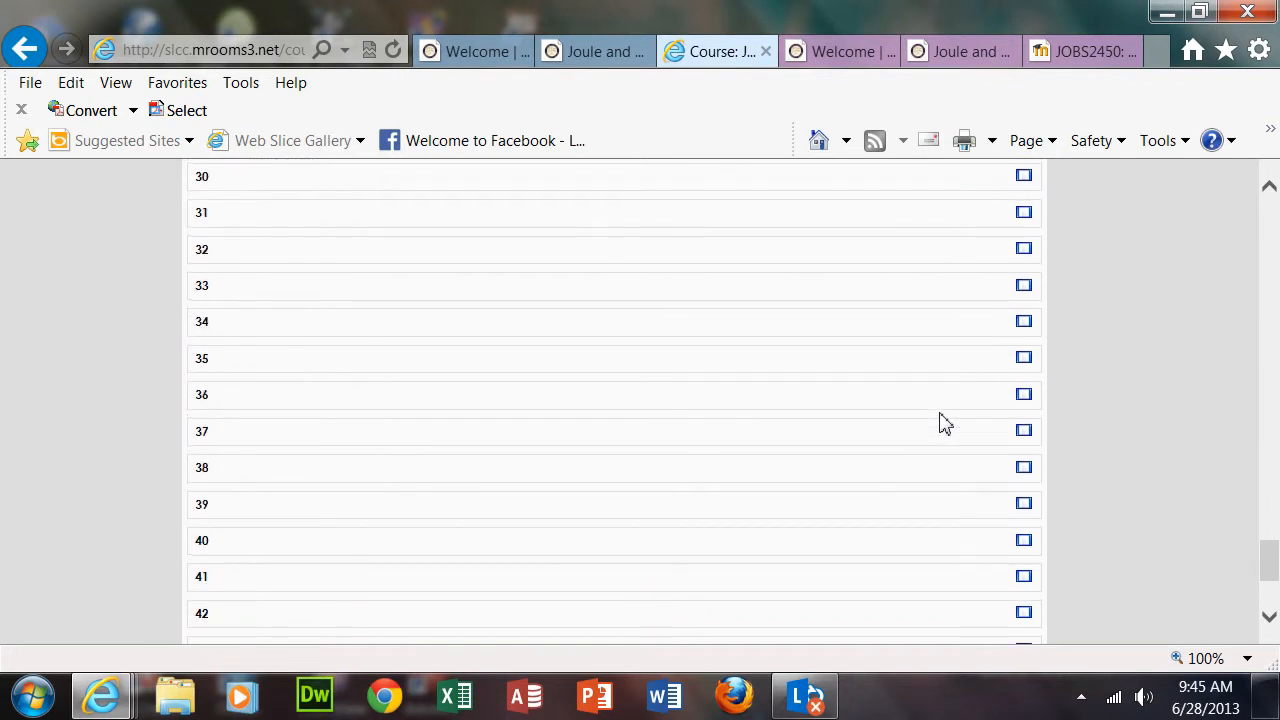
pyautogui.scroll(-3, 945, 423)
pyautogui.scroll(15, 945, 423)
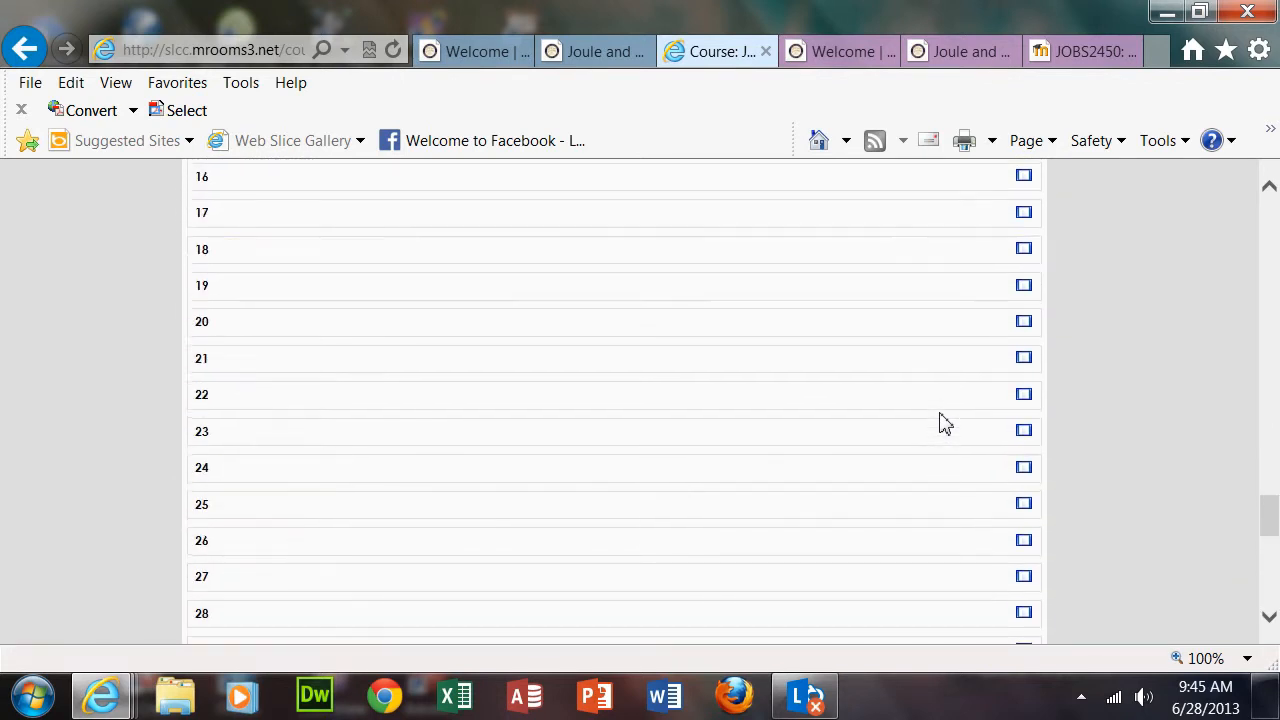
pyautogui.scroll(4, 945, 423)
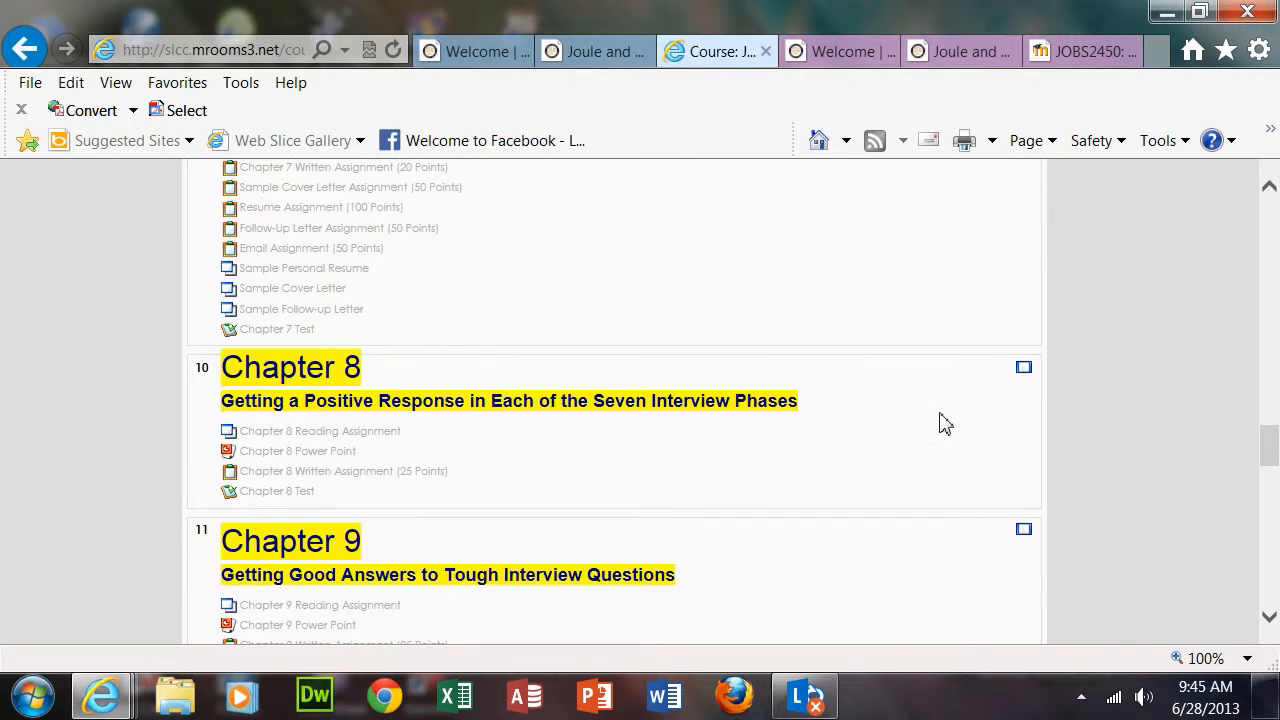
pyautogui.scroll(-4, 945, 423)
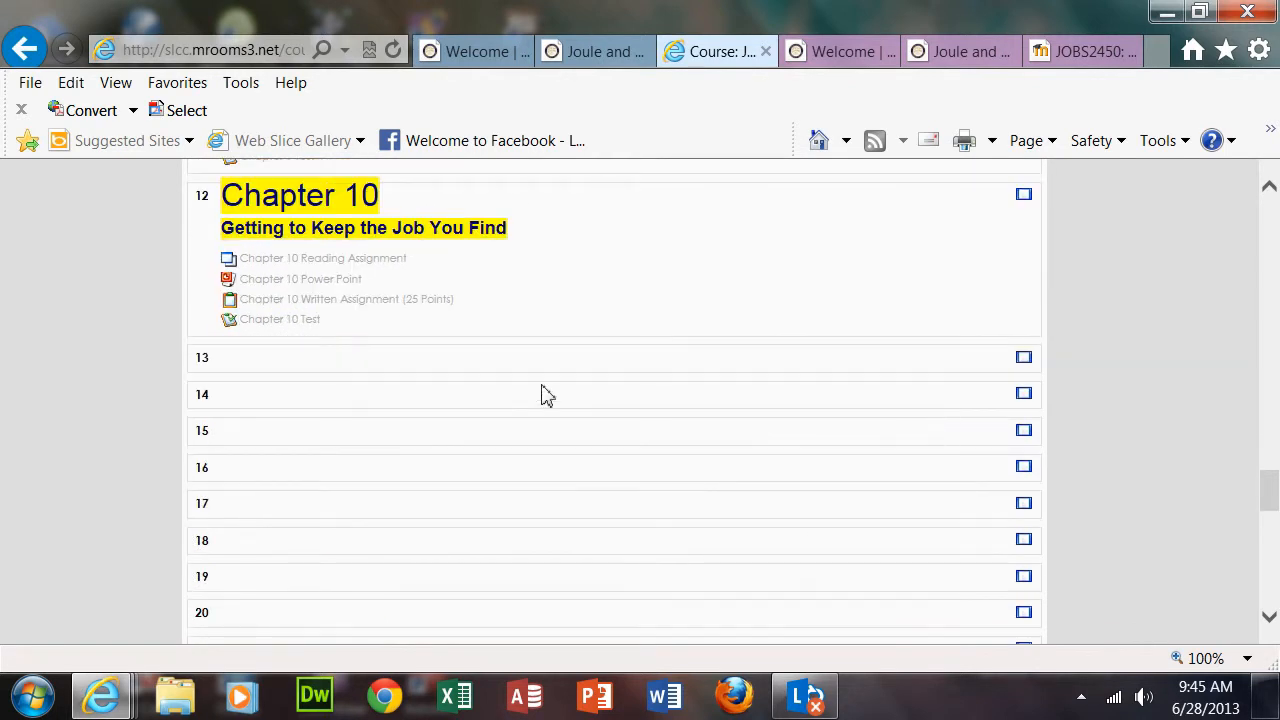
pyautogui.scroll(15, 838, 404)
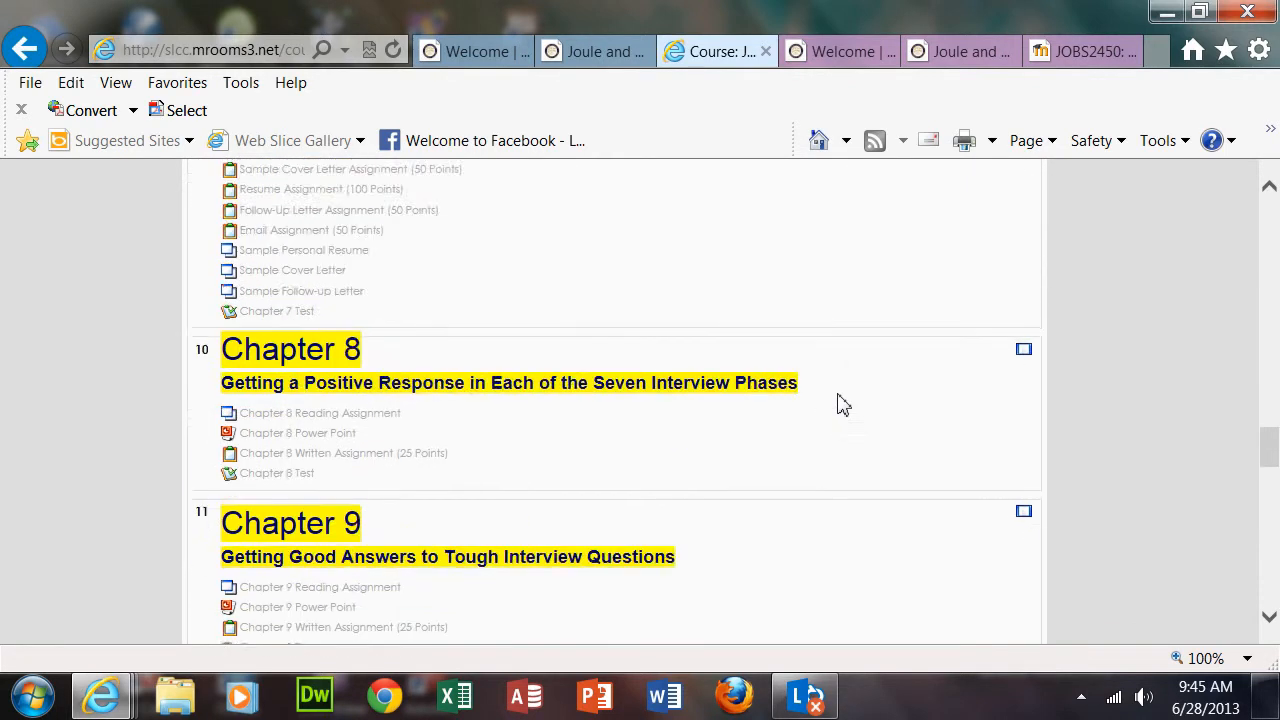
pyautogui.scroll(6, 838, 404)
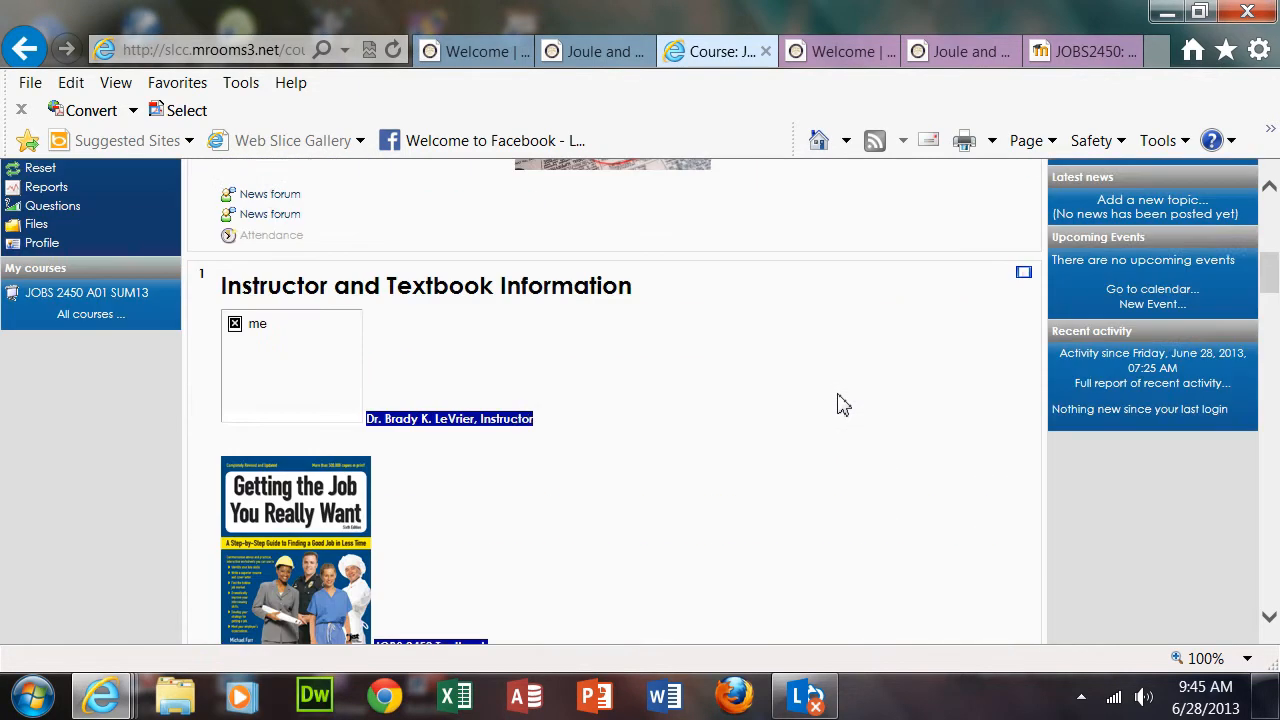
pyautogui.scroll(4, 838, 404)
pyautogui.scroll(-2, 838, 404)
pyautogui.scroll(-15, 838, 404)
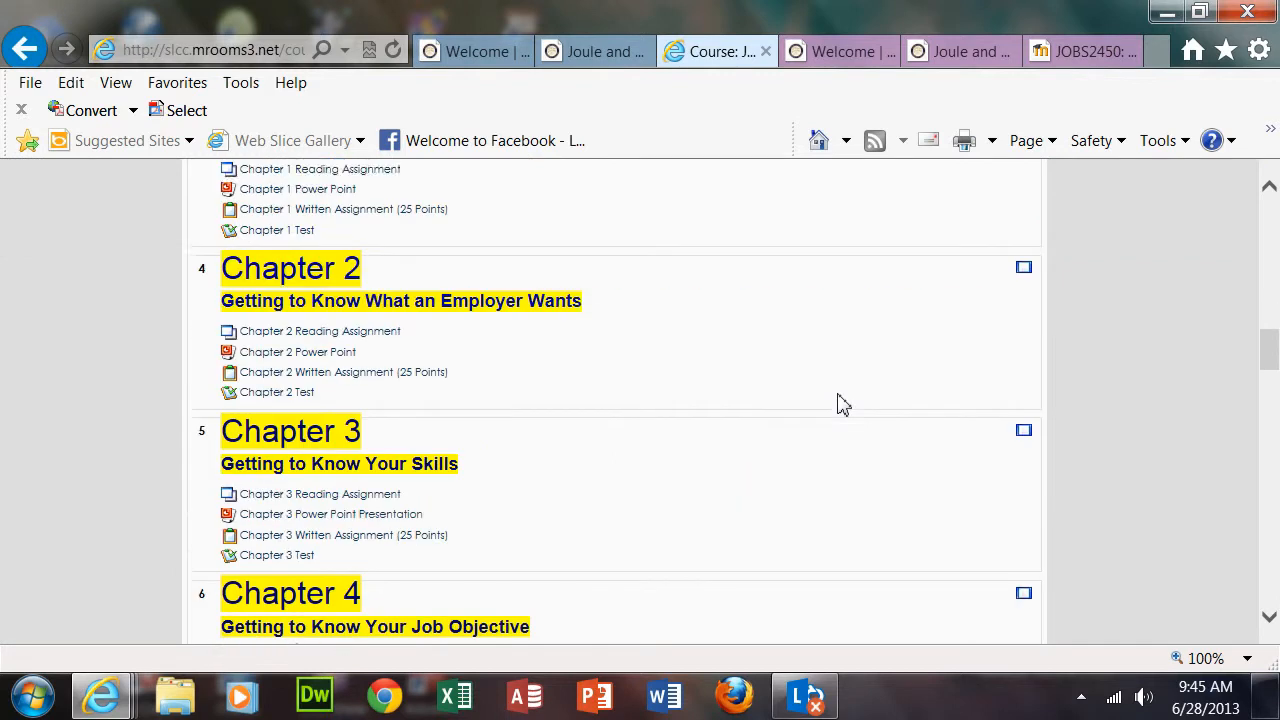
pyautogui.scroll(-8, 838, 404)
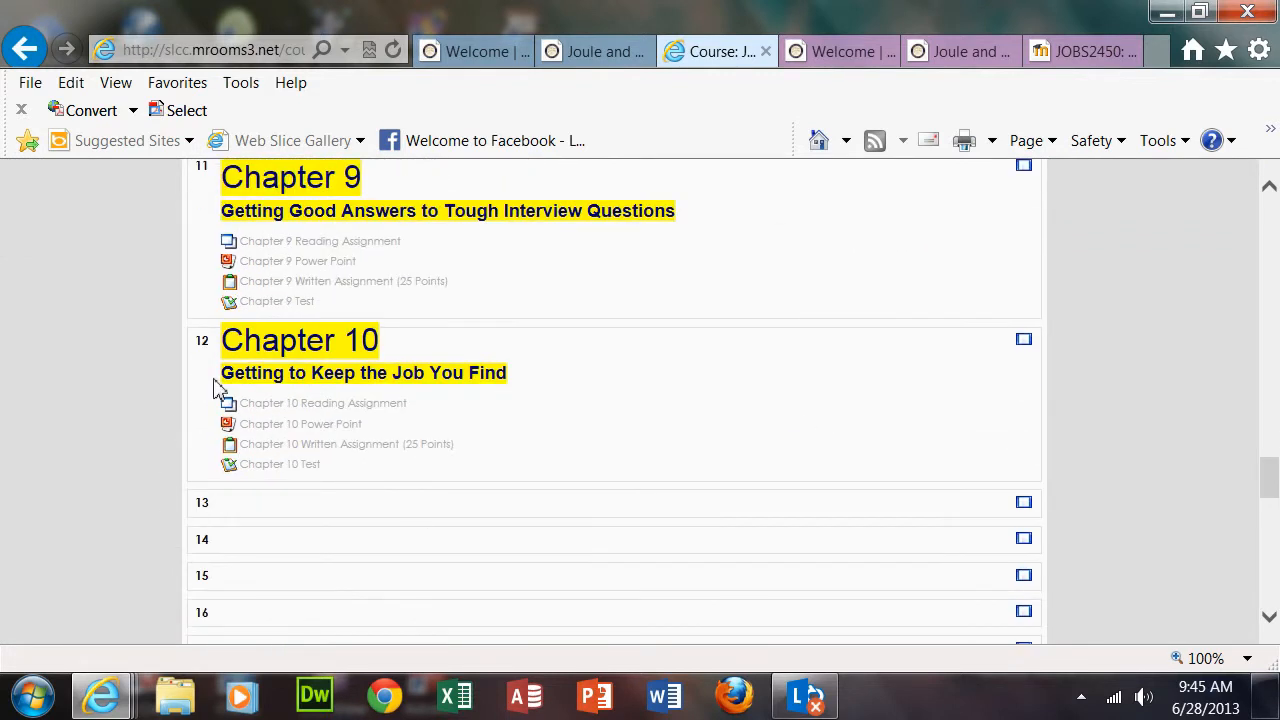
pyautogui.scroll(3, 866, 505)
pyautogui.scroll(20, 868, 503)
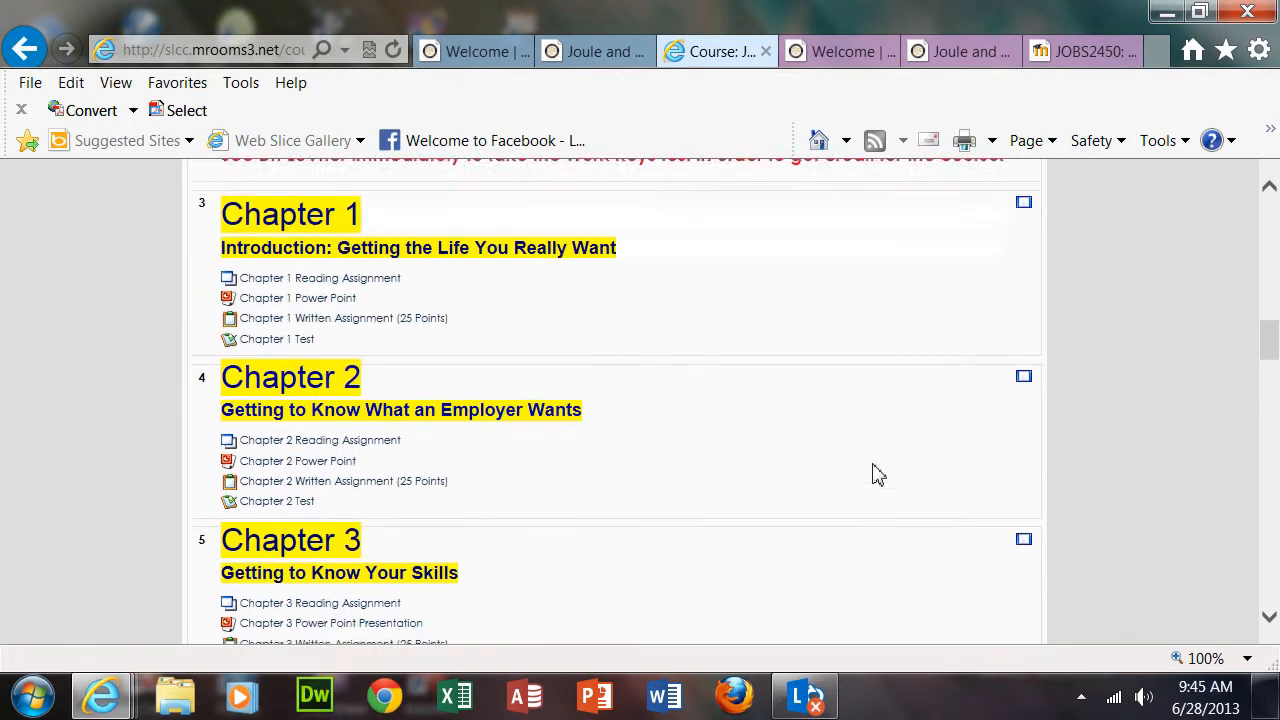
# Set the number of weeks/topics to 13 in the course settings and save the changes
pyautogui.scroll(-3, 874, 471)
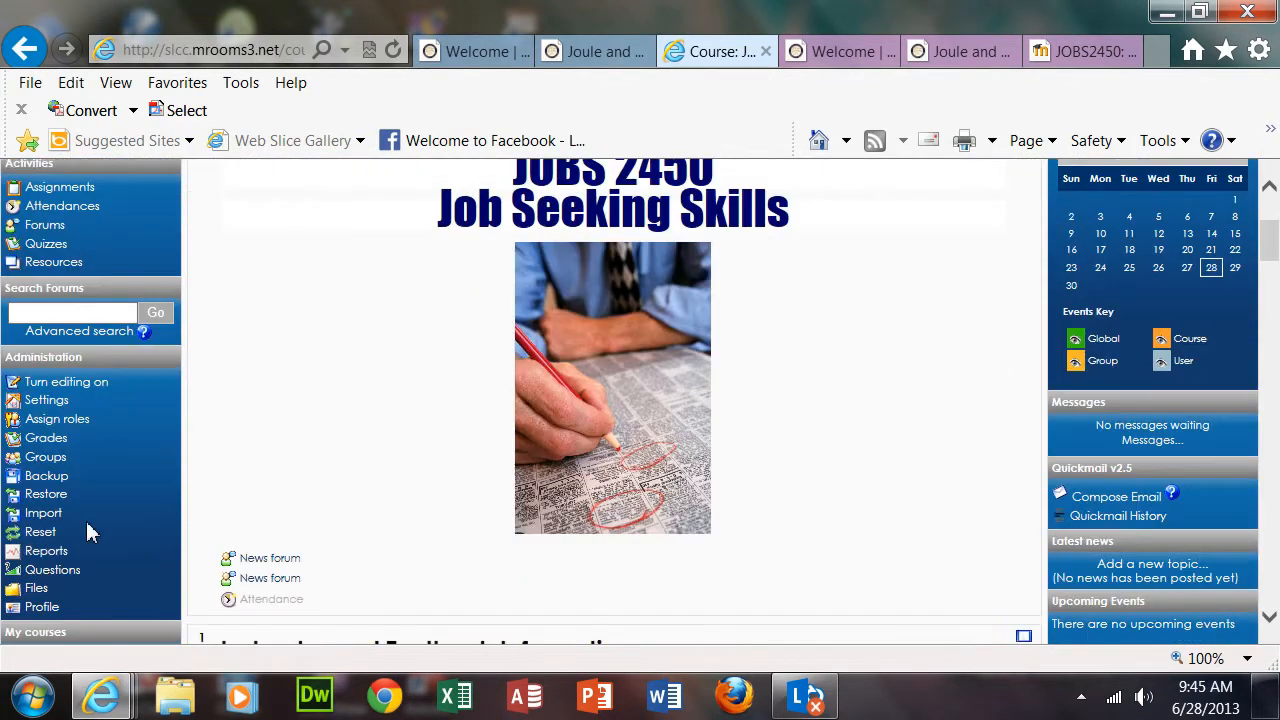
pyautogui.click(47, 400)
pyautogui.scroll(-3, 532, 505)
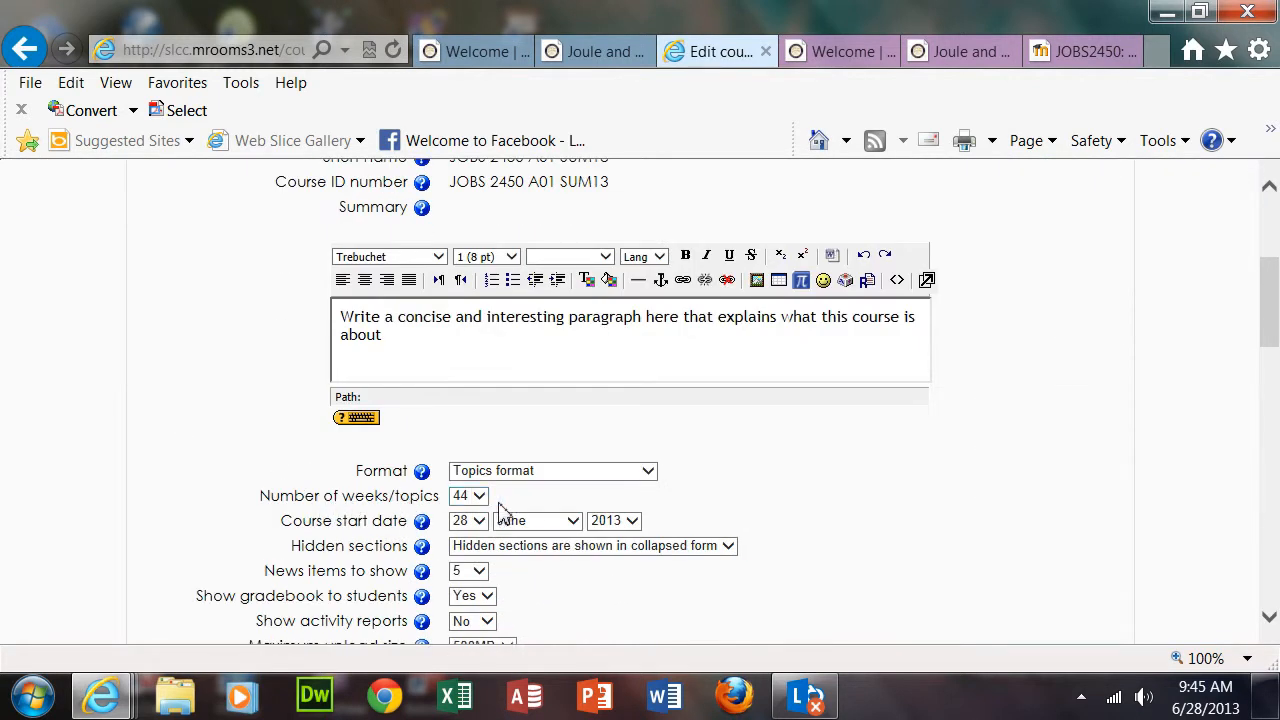
pyautogui.click(484, 499)
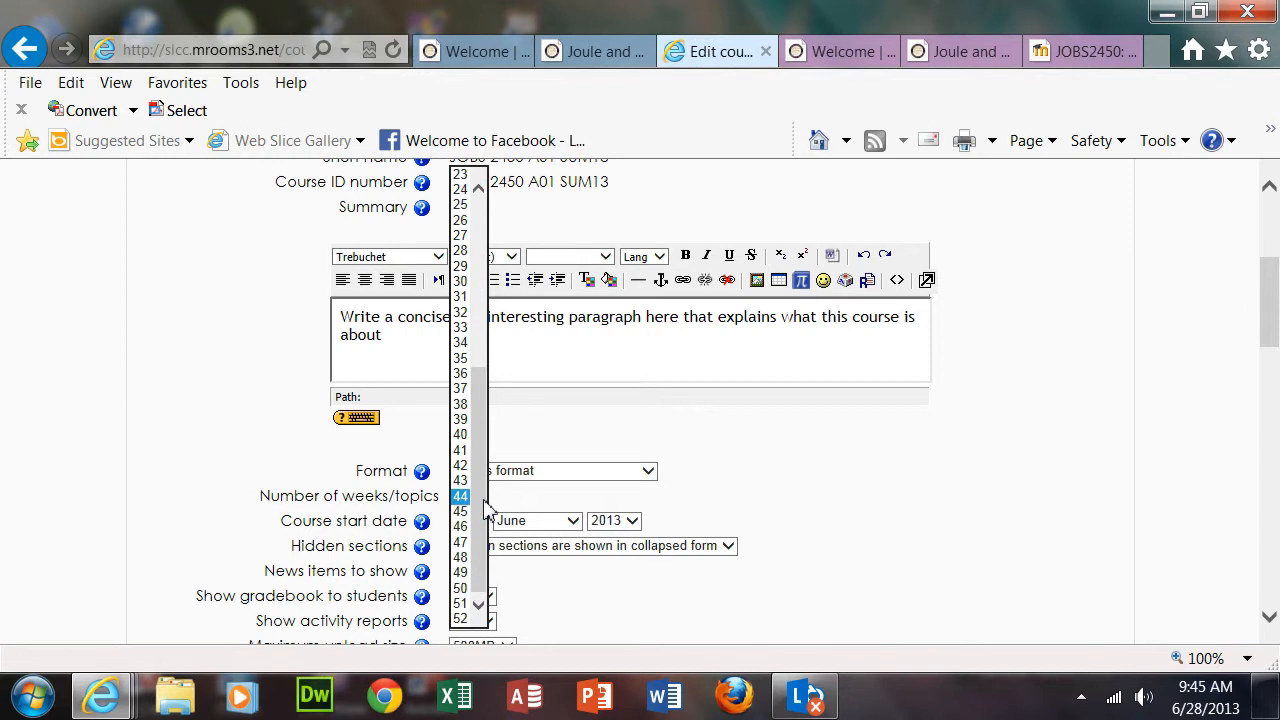
pyautogui.moveTo(481, 420); pyautogui.dragTo(484, 300)
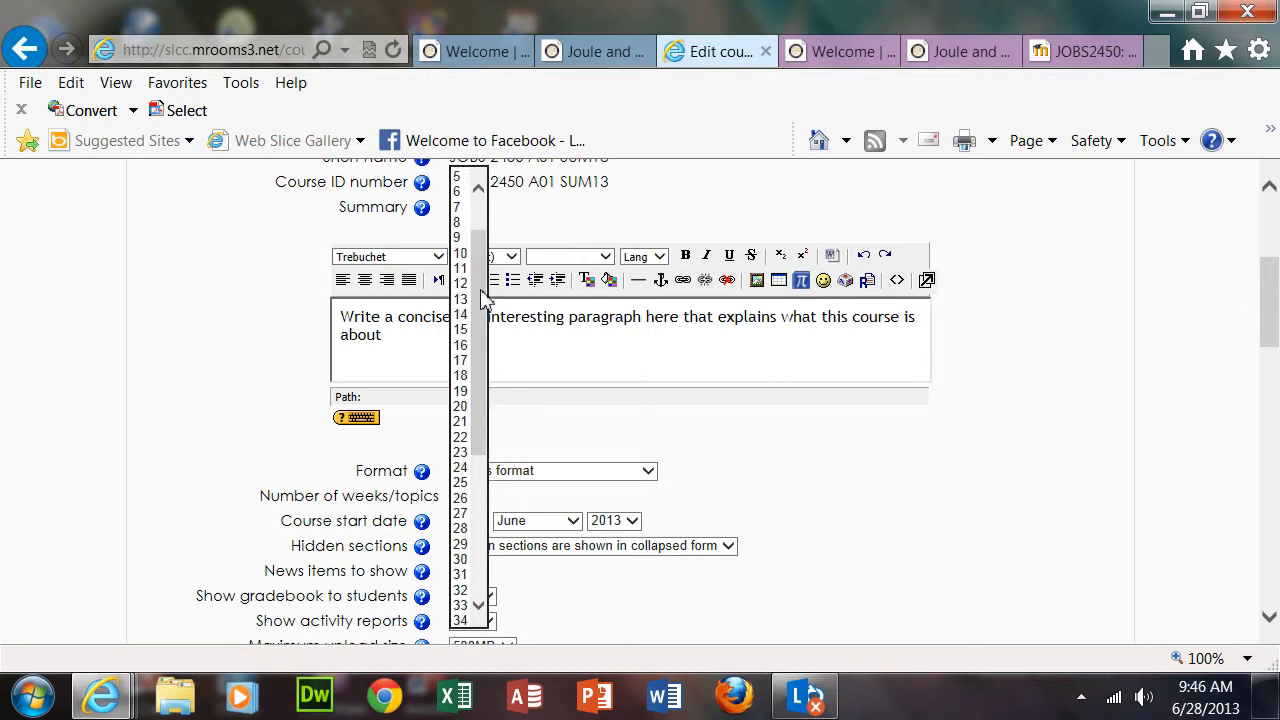
pyautogui.click(460, 305)
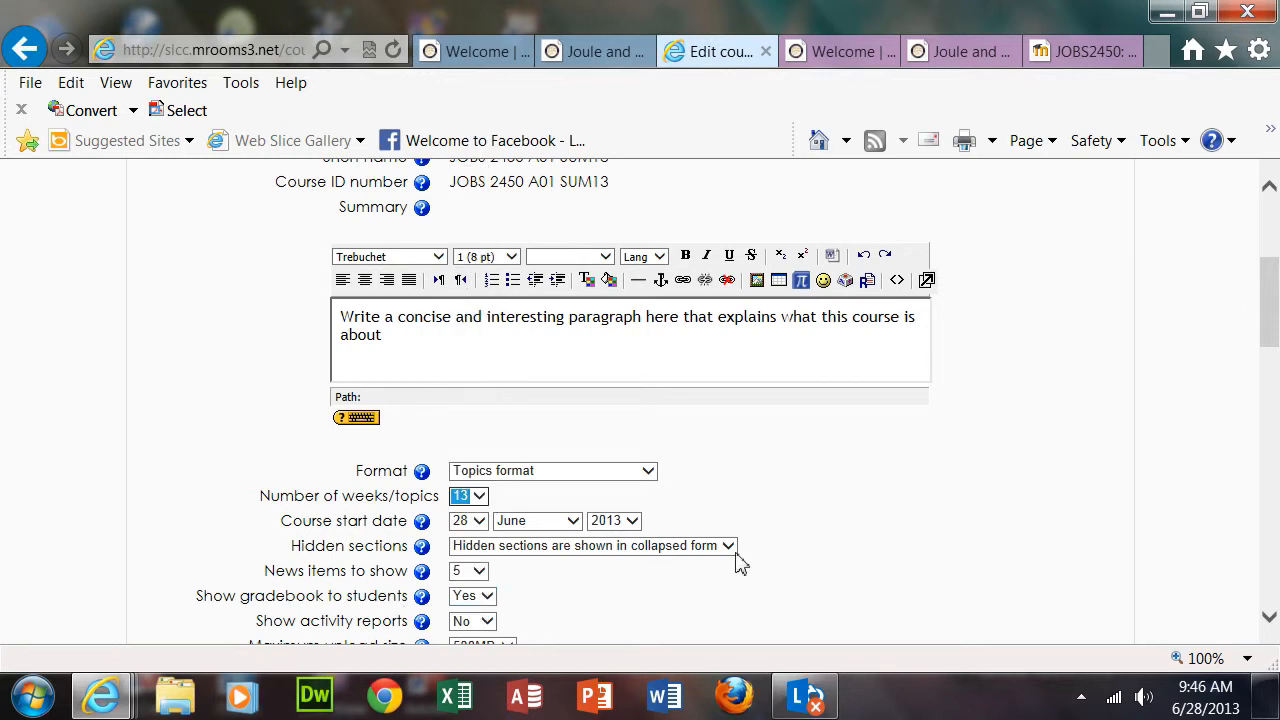
pyautogui.scroll(-7, 903, 510)
pyautogui.scroll(-6, 903, 508)
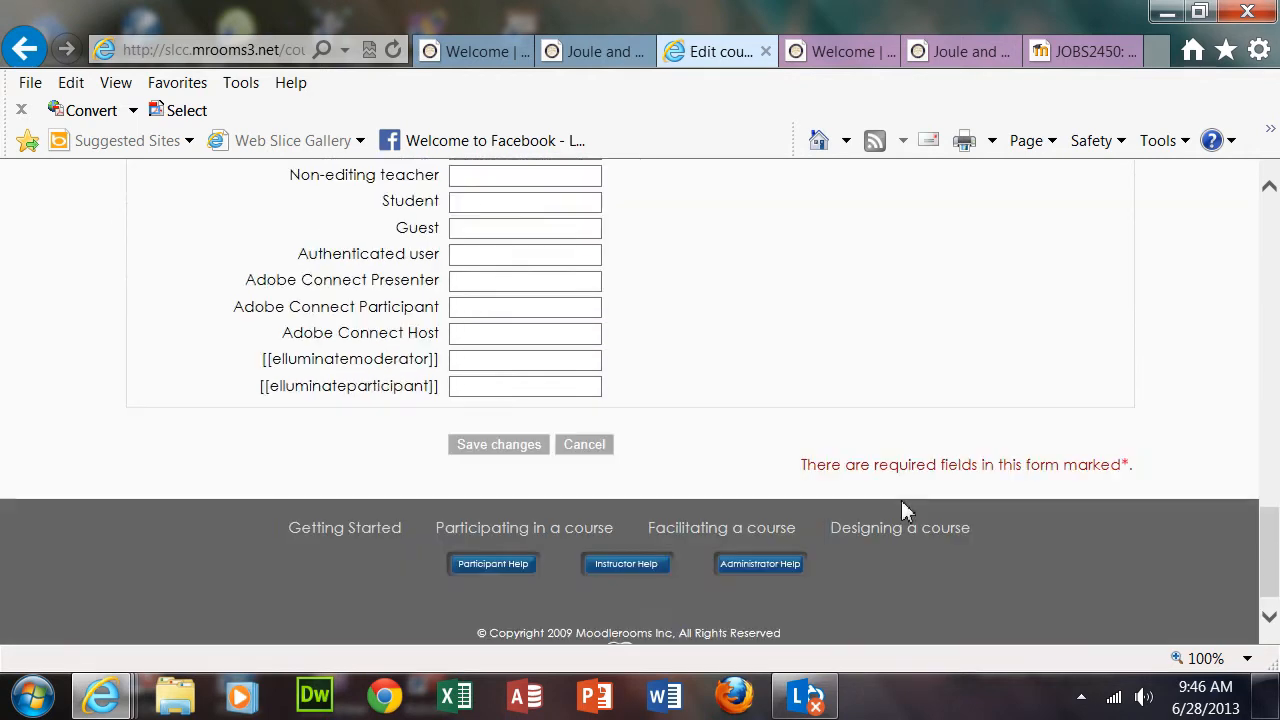
pyautogui.click(497, 447)
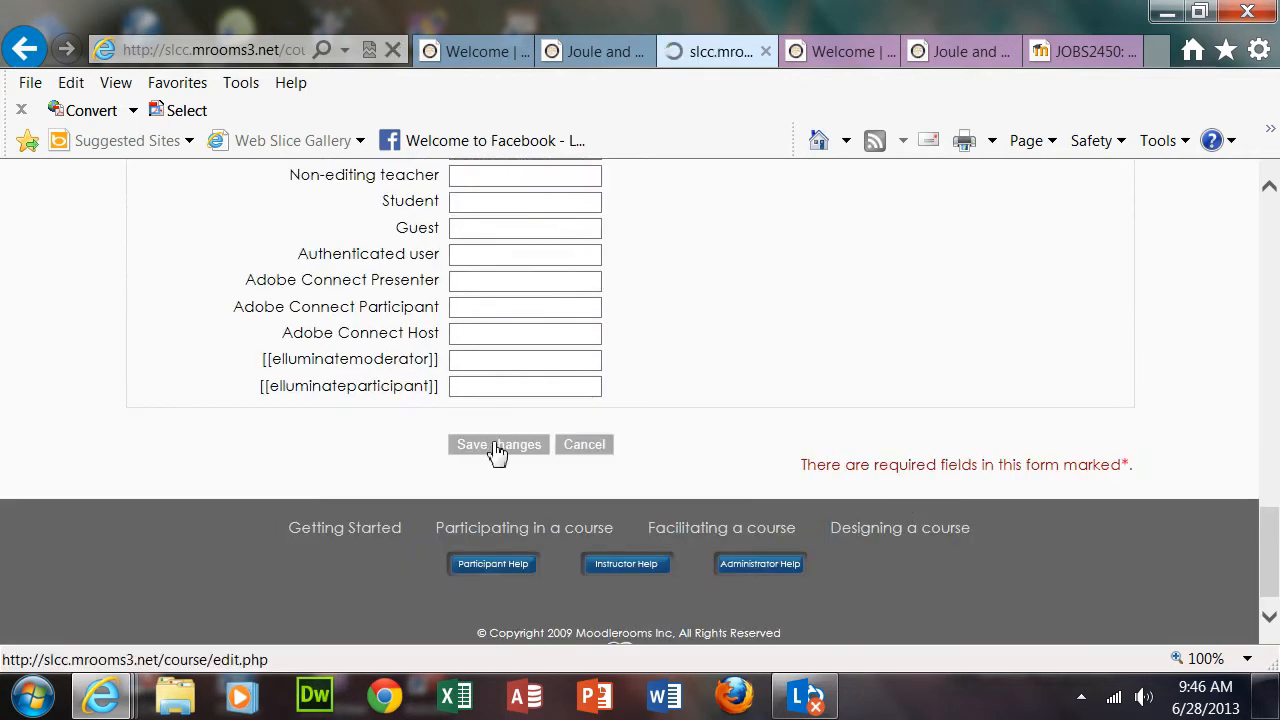
# Review the course outline through the chapter topics, and examine the pictures and resource links under Instructor and Textbook Information
pyautogui.scroll(-10, 882, 440)
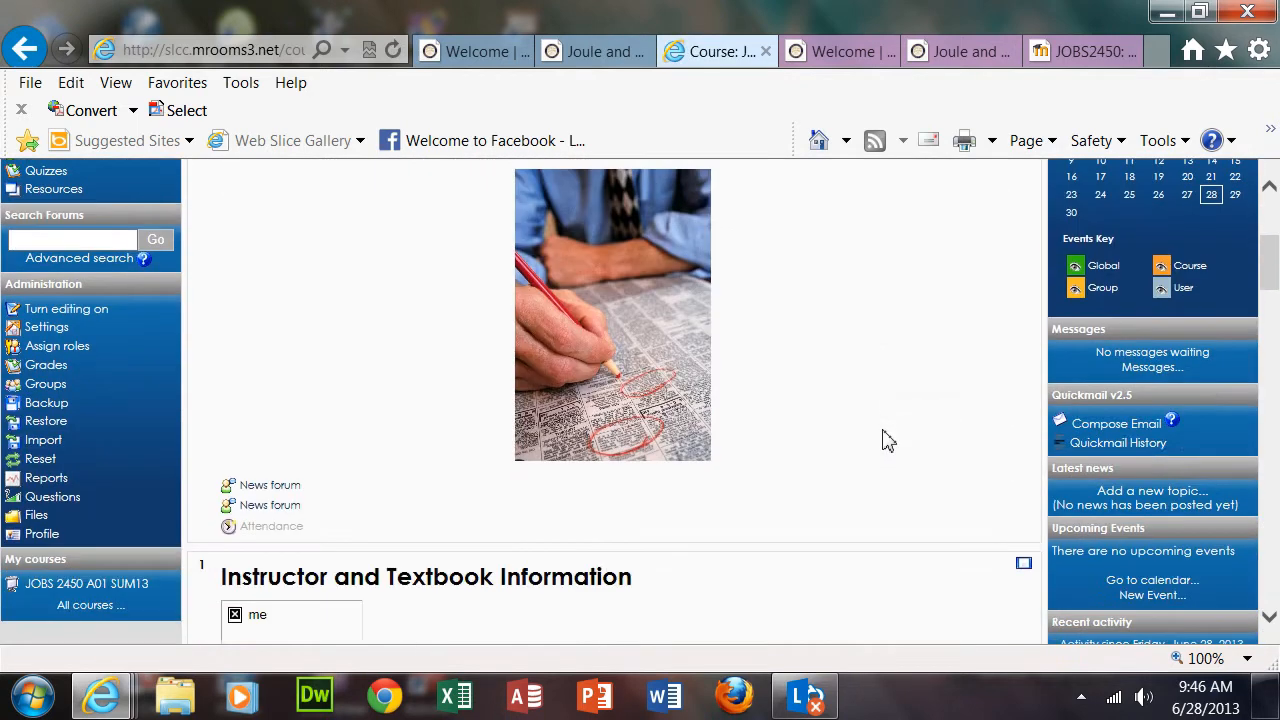
pyautogui.scroll(-15, 882, 440)
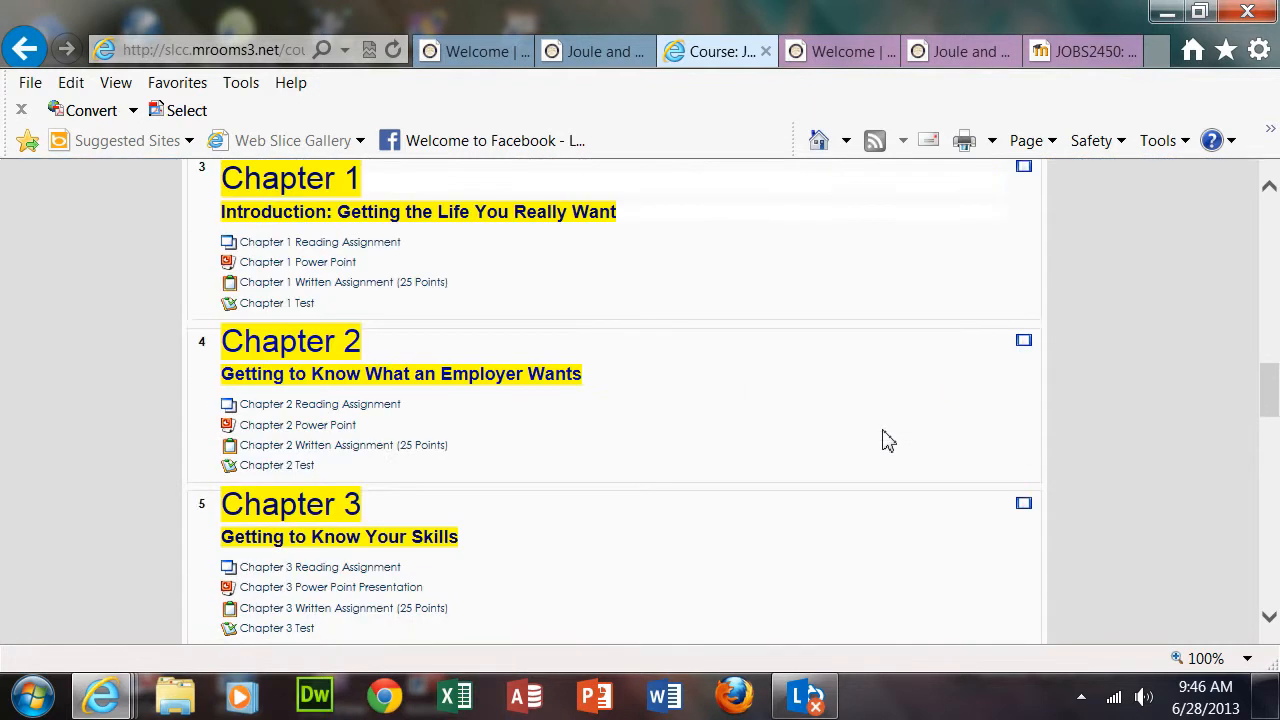
pyautogui.scroll(-15, 887, 440)
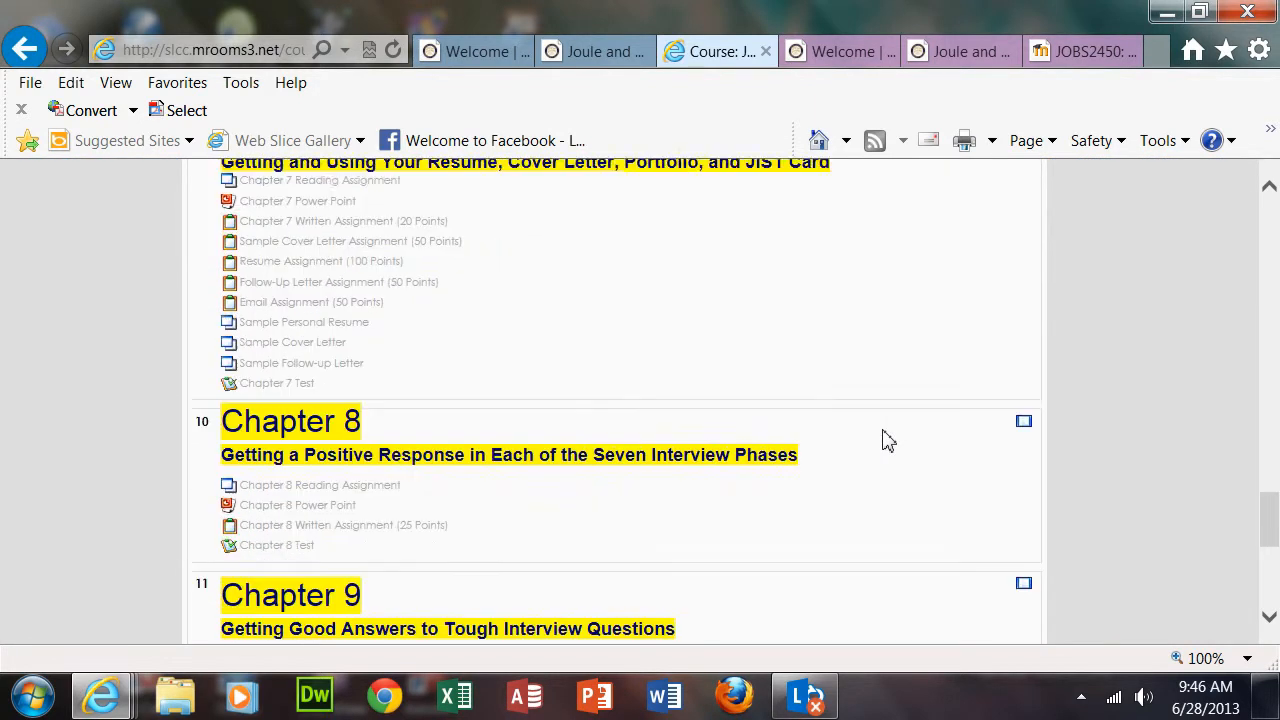
pyautogui.scroll(20, 887, 440)
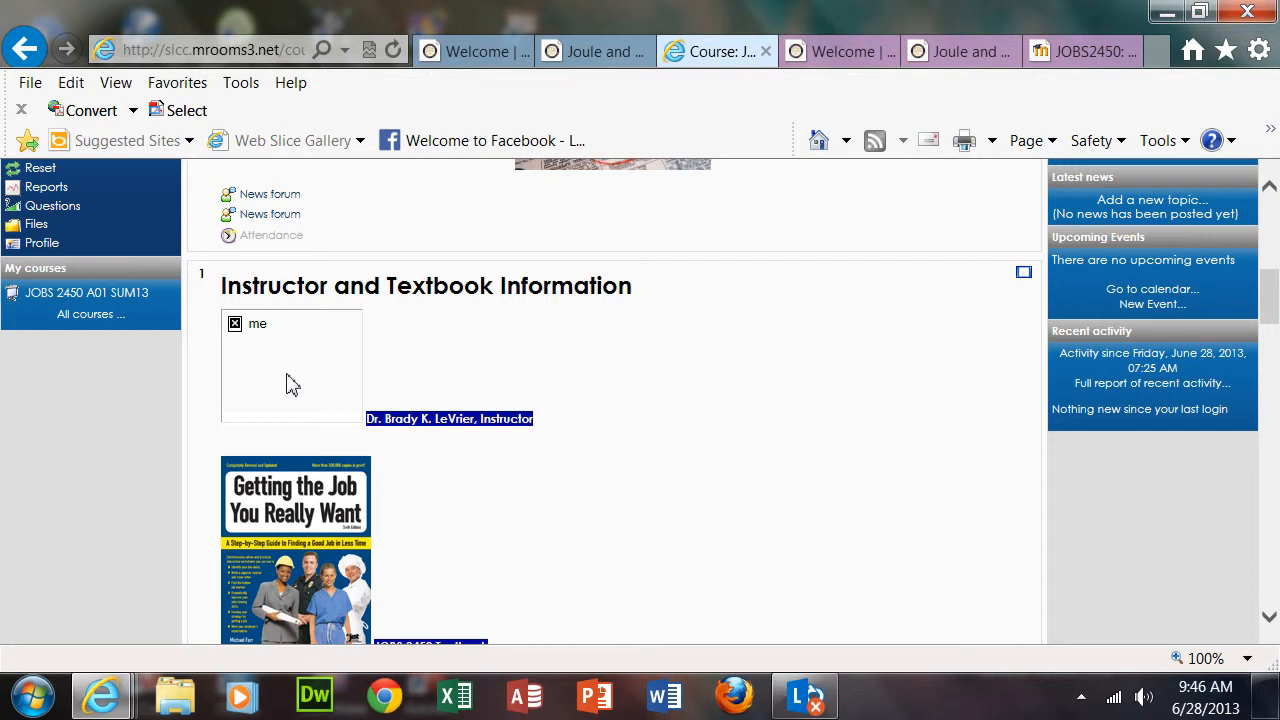
pyautogui.scroll(2, 290, 385)
pyautogui.scroll(-3, 286, 375)
pyautogui.scroll(2, 286, 375)
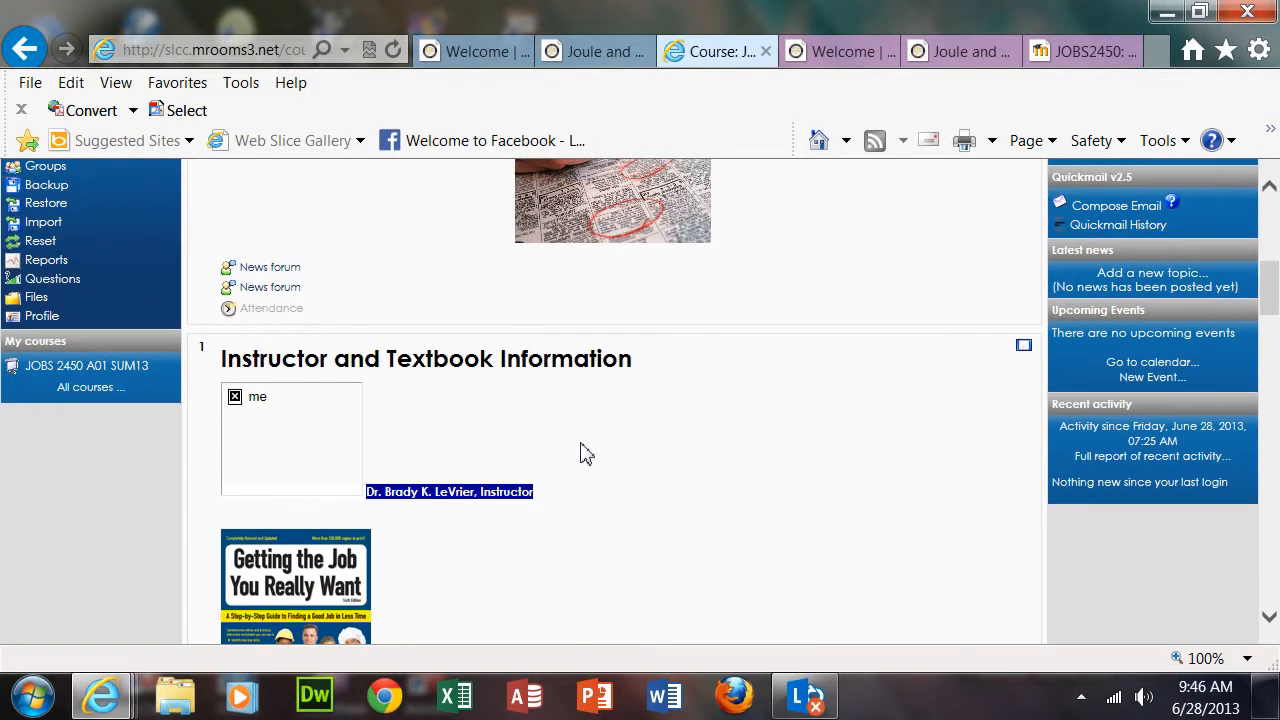
pyautogui.scroll(-2, 586, 453)
pyautogui.scroll(1, 586, 453)
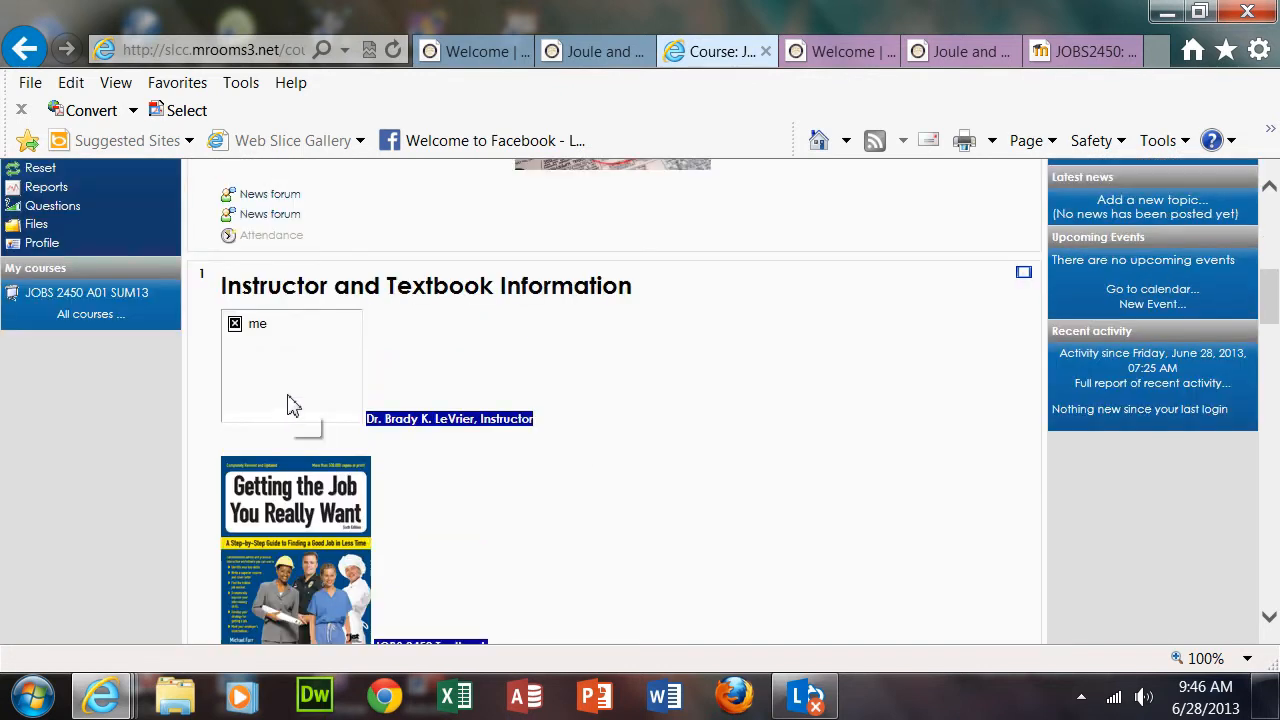
pyautogui.scroll(-3, 365, 410)
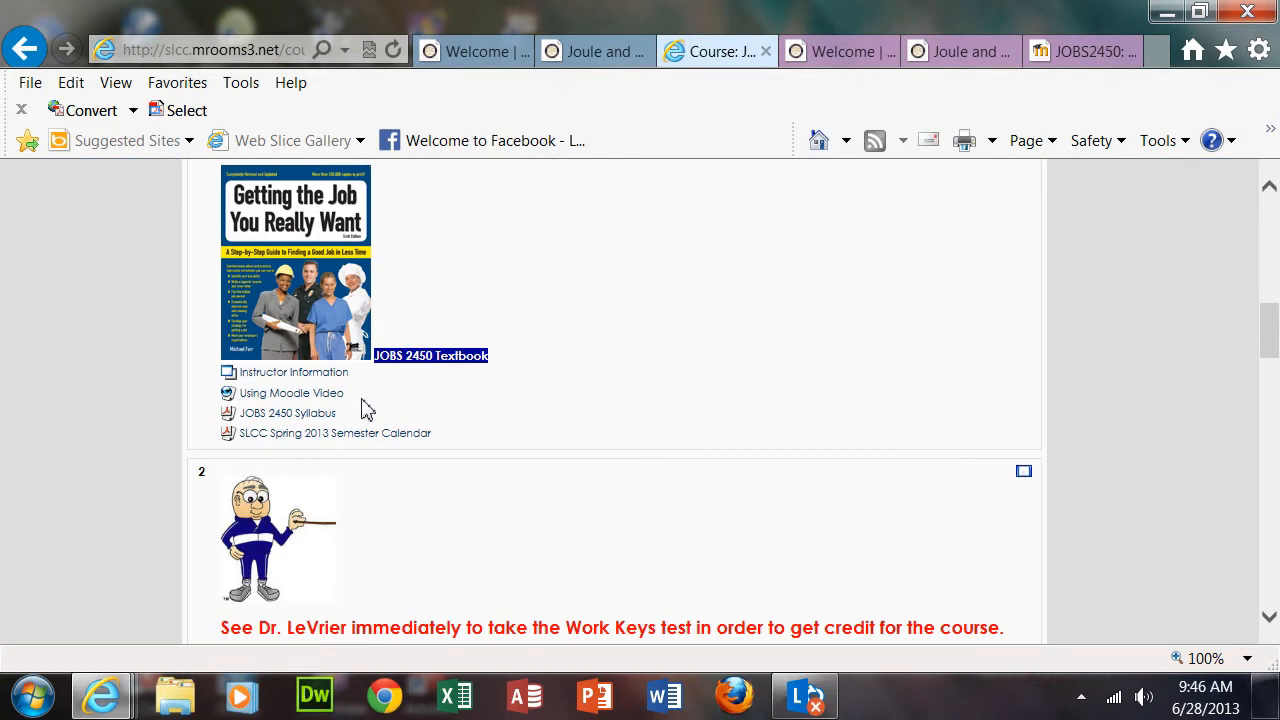
pyautogui.scroll(2, 345, 416)
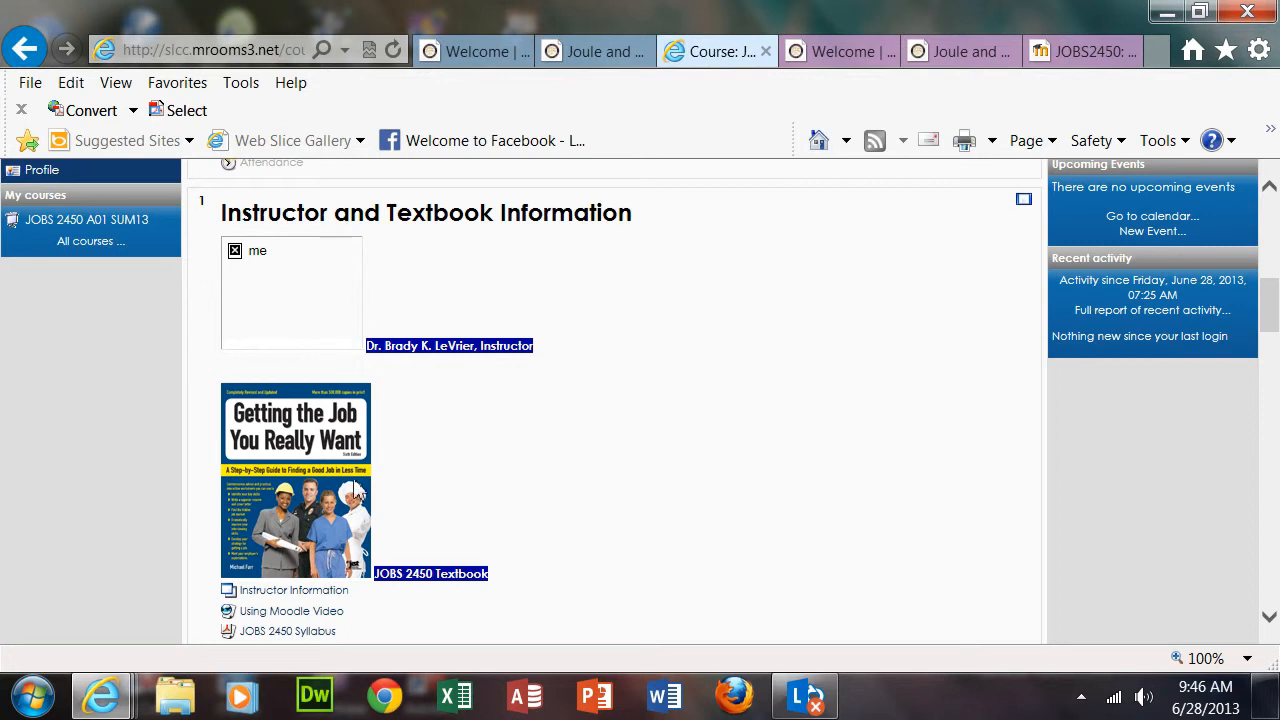
# Turn editing on for the JOBS 2450 A01 SUM13 course page
pyautogui.scroll(3, 488, 428)
pyautogui.scroll(4, 895, 290)
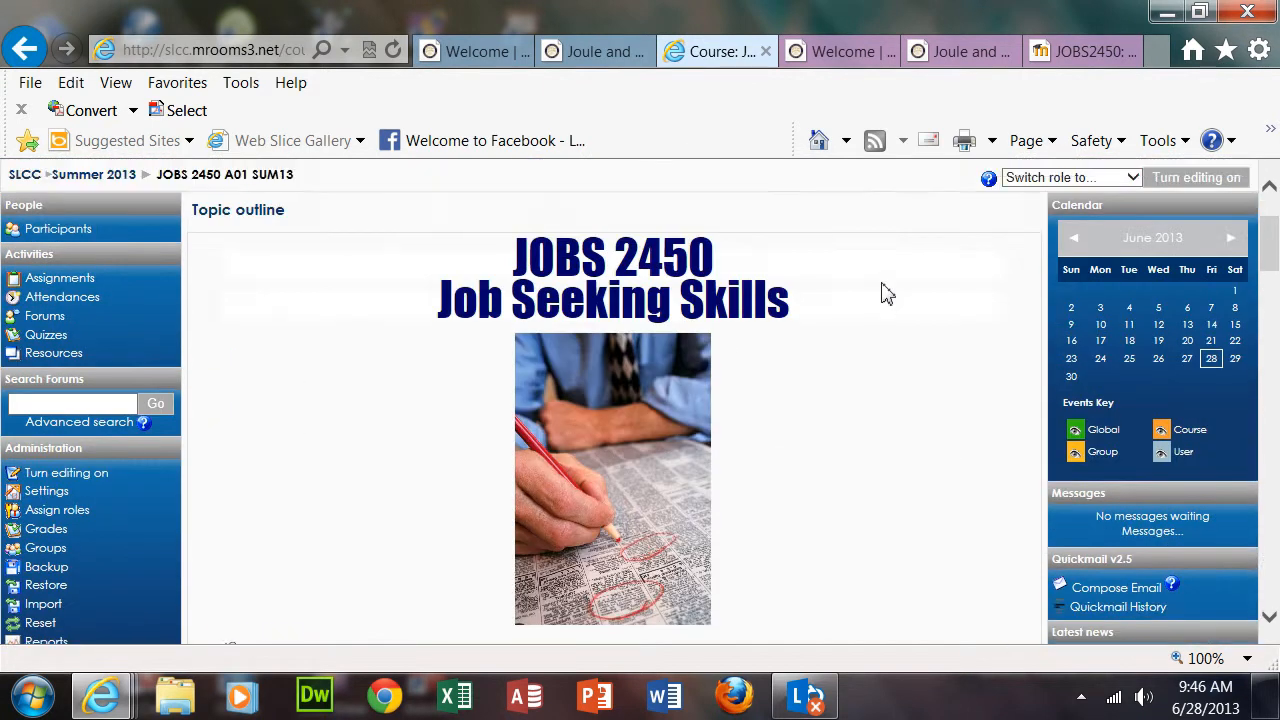
pyautogui.click(1228, 313)
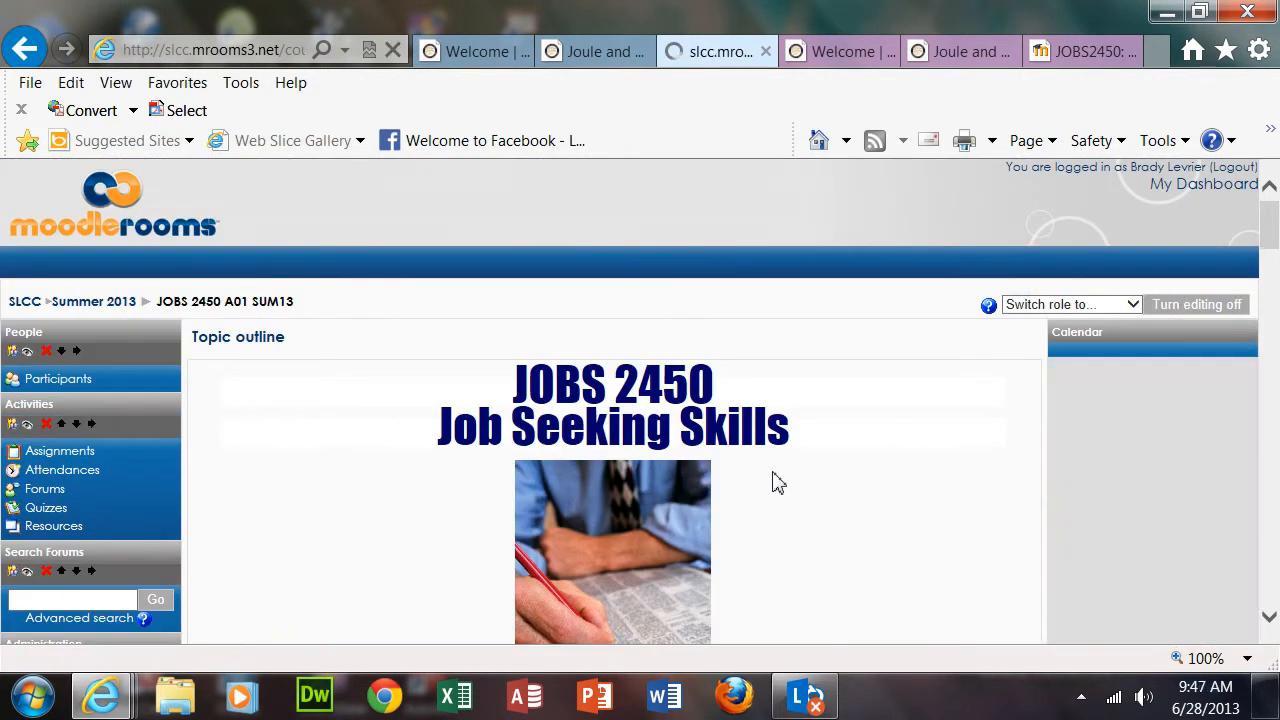
# Examine the editing controls on the forums, the instructor and textbook items, and the chapter topics
pyautogui.scroll(-6, 775, 478)
pyautogui.scroll(-2, 780, 476)
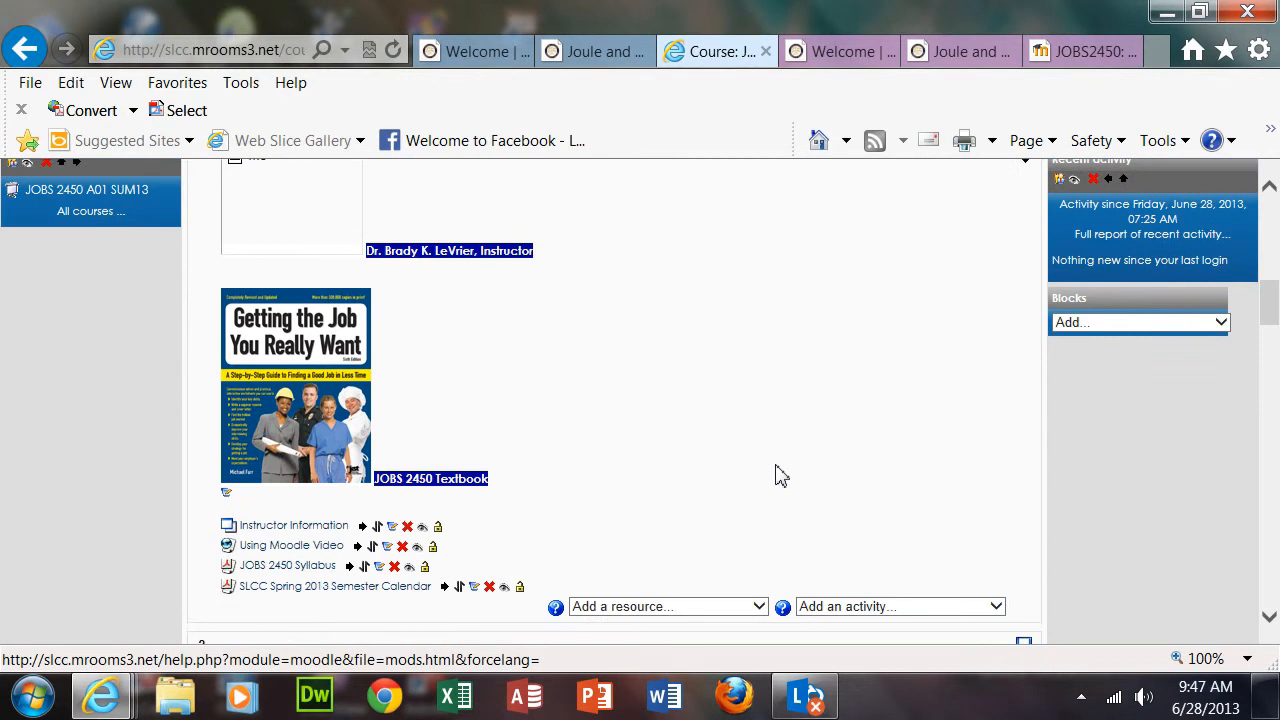
pyautogui.scroll(3, 781, 476)
pyautogui.scroll(-3, 781, 476)
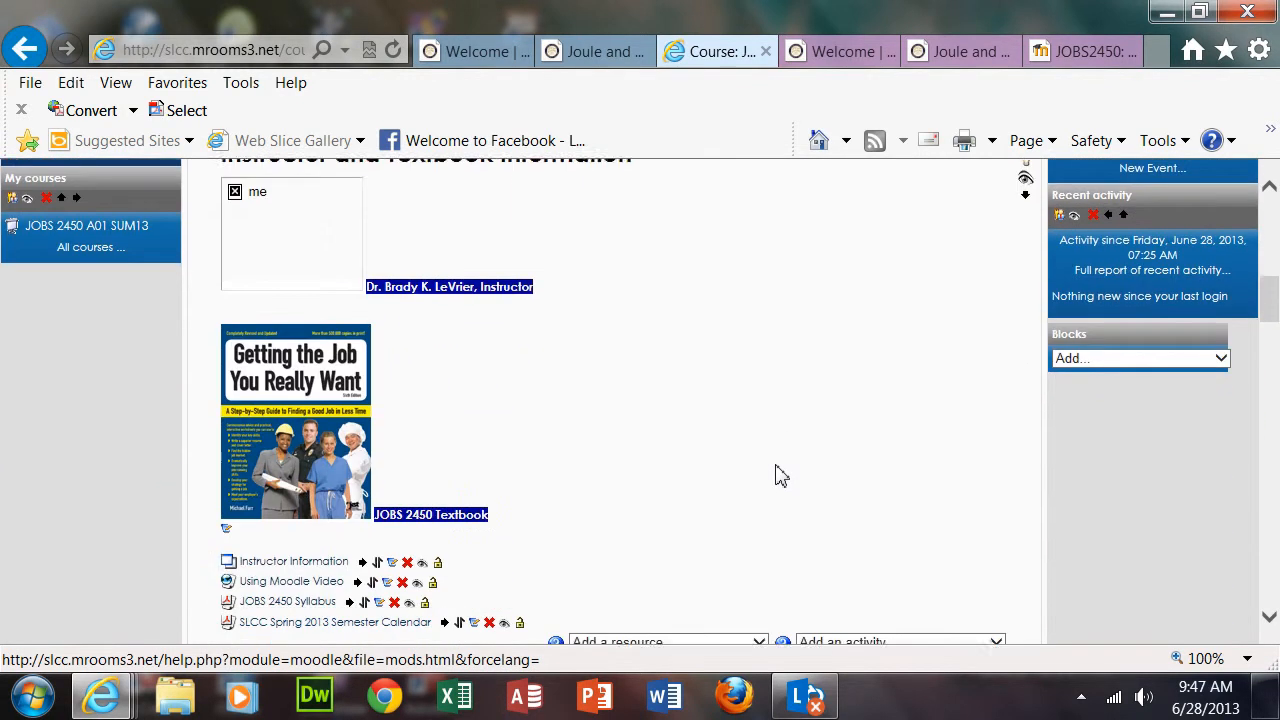
pyautogui.scroll(10, 781, 476)
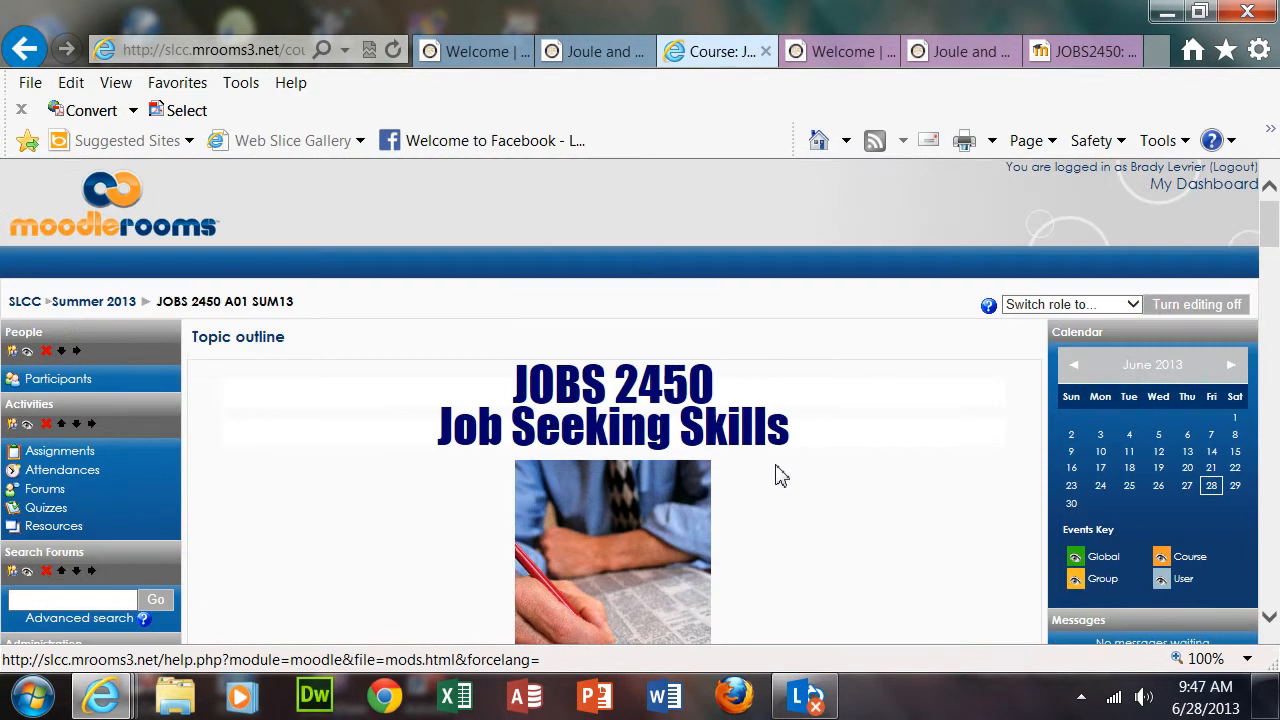
pyautogui.scroll(-10, 781, 476)
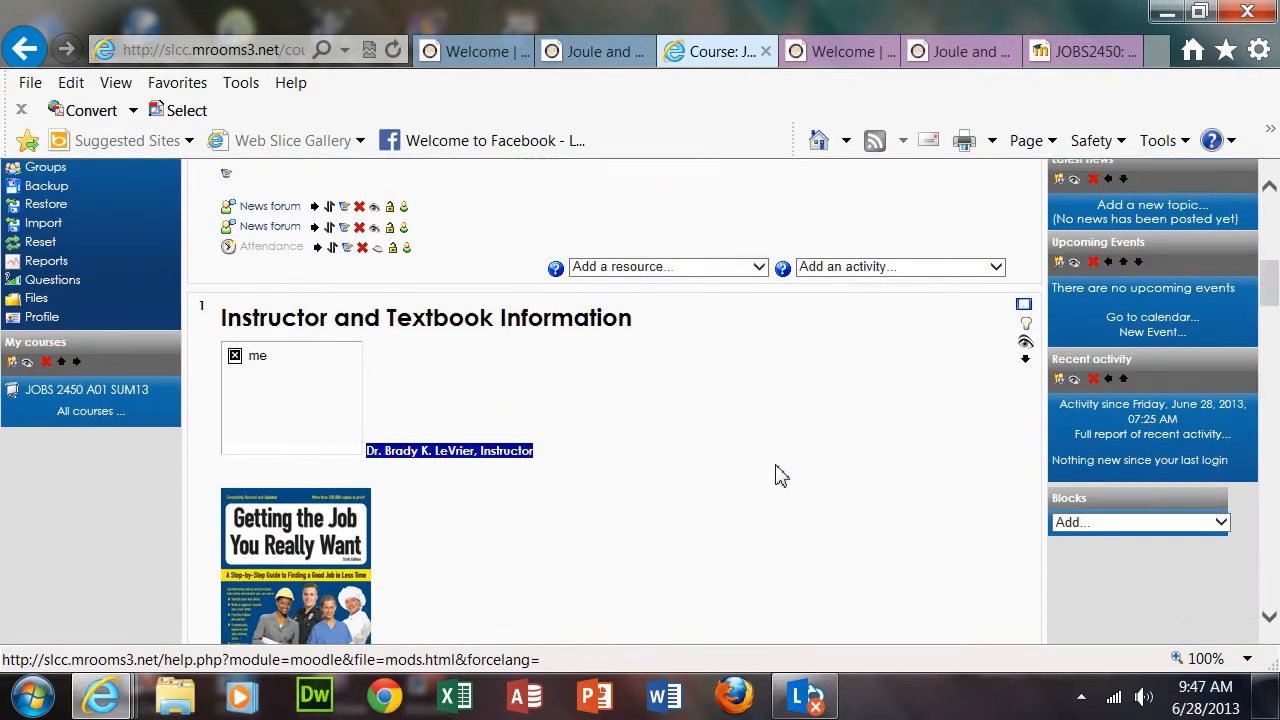
pyautogui.scroll(-10, 781, 476)
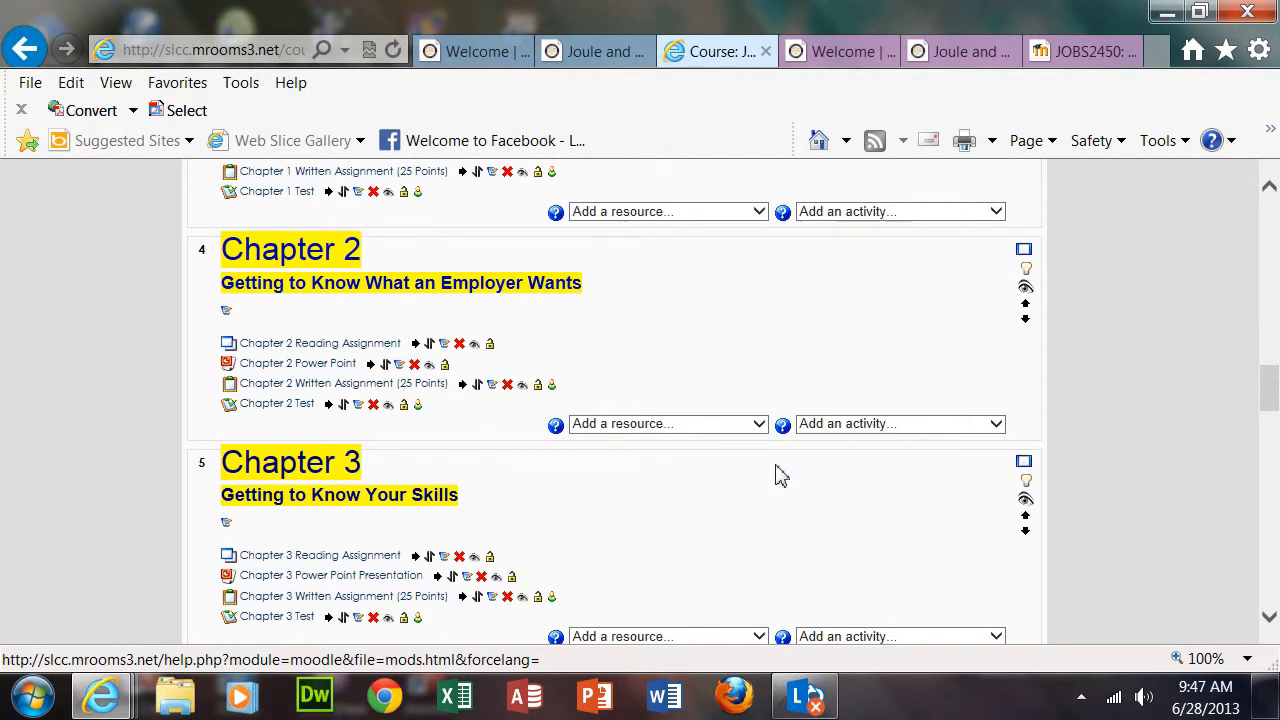
pyautogui.scroll(-2, 781, 476)
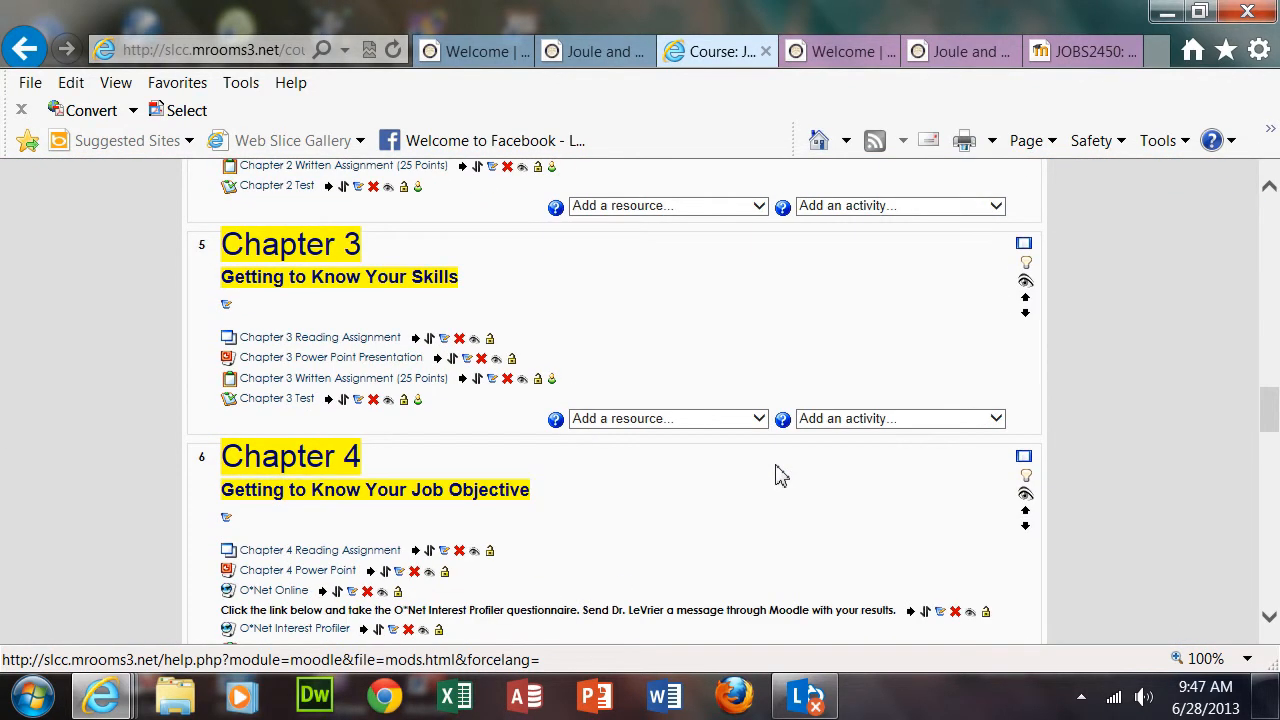
pyautogui.scroll(-4, 781, 476)
pyautogui.scroll(15, 781, 476)
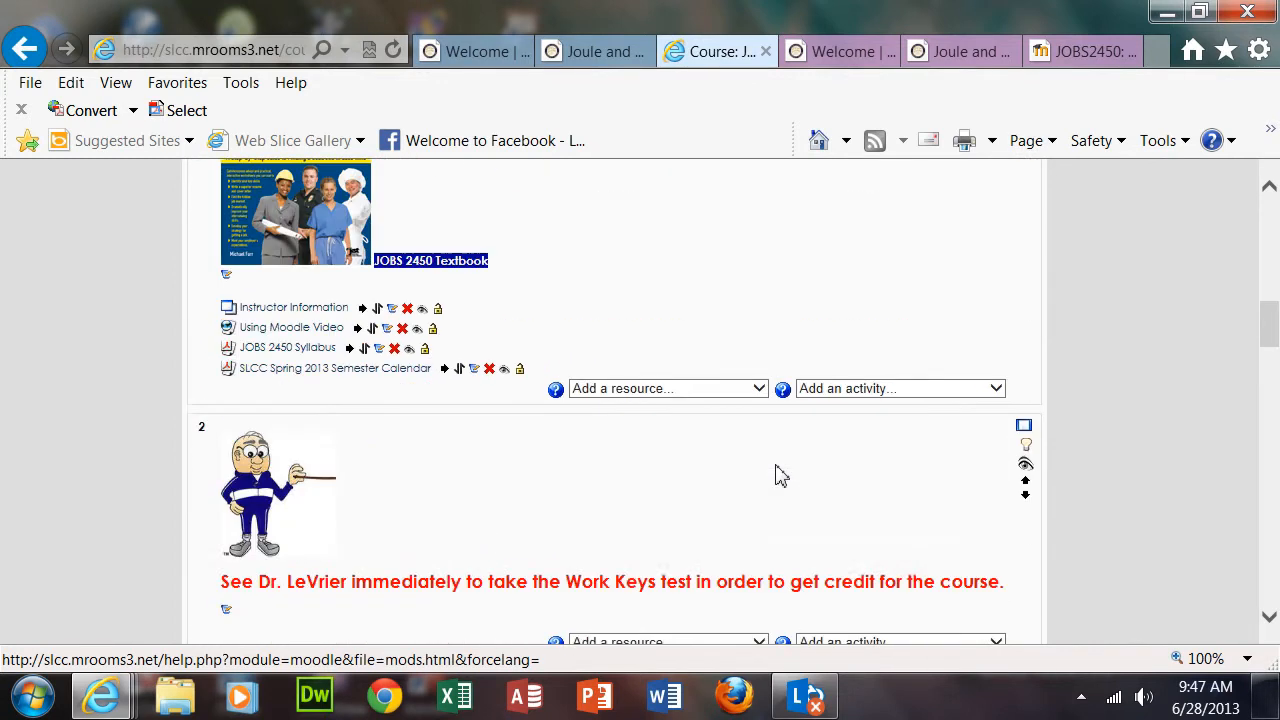
pyautogui.scroll(8, 781, 476)
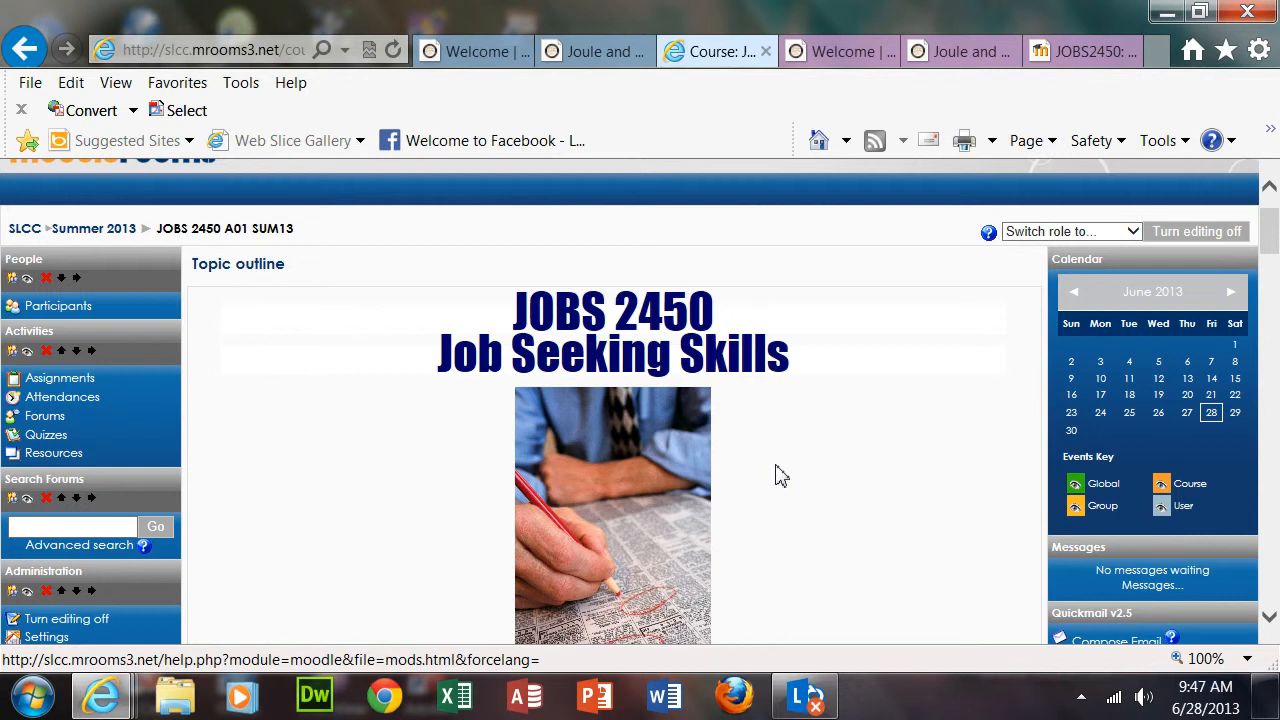
pyautogui.scroll(-3, 781, 476)
pyautogui.scroll(3, 781, 476)
pyautogui.scroll(-5, 780, 475)
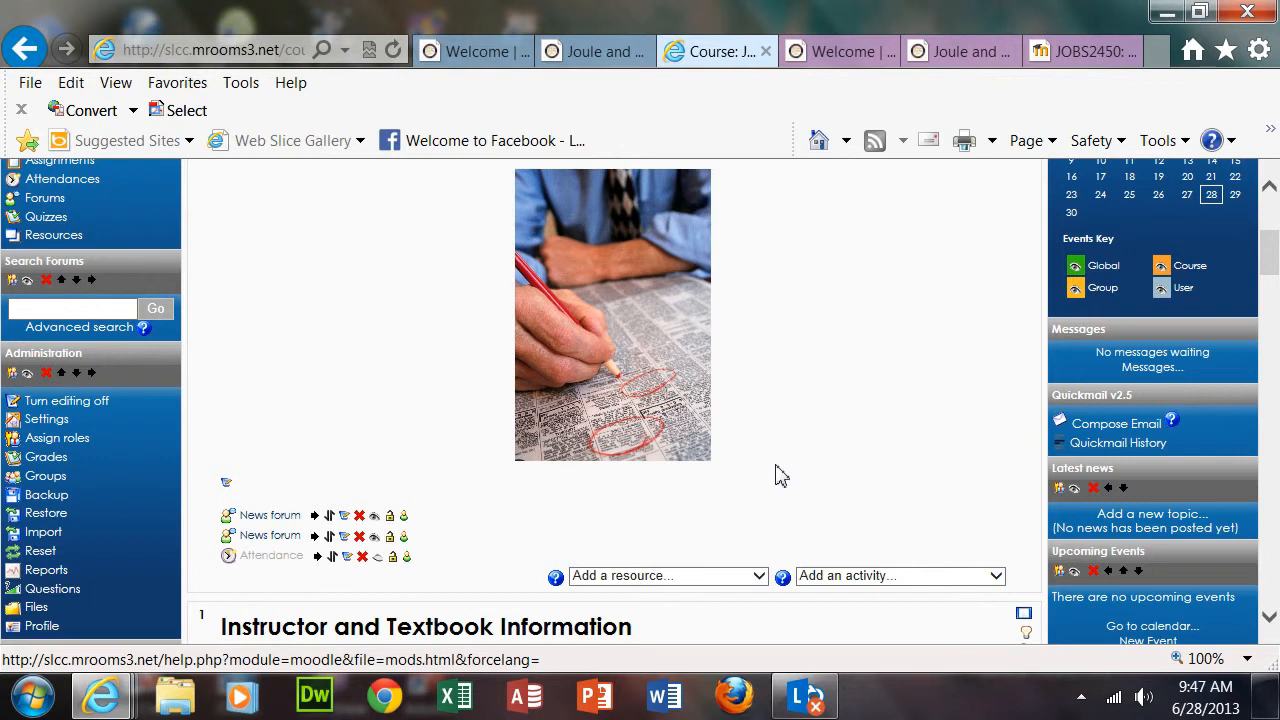
pyautogui.scroll(5, 780, 475)
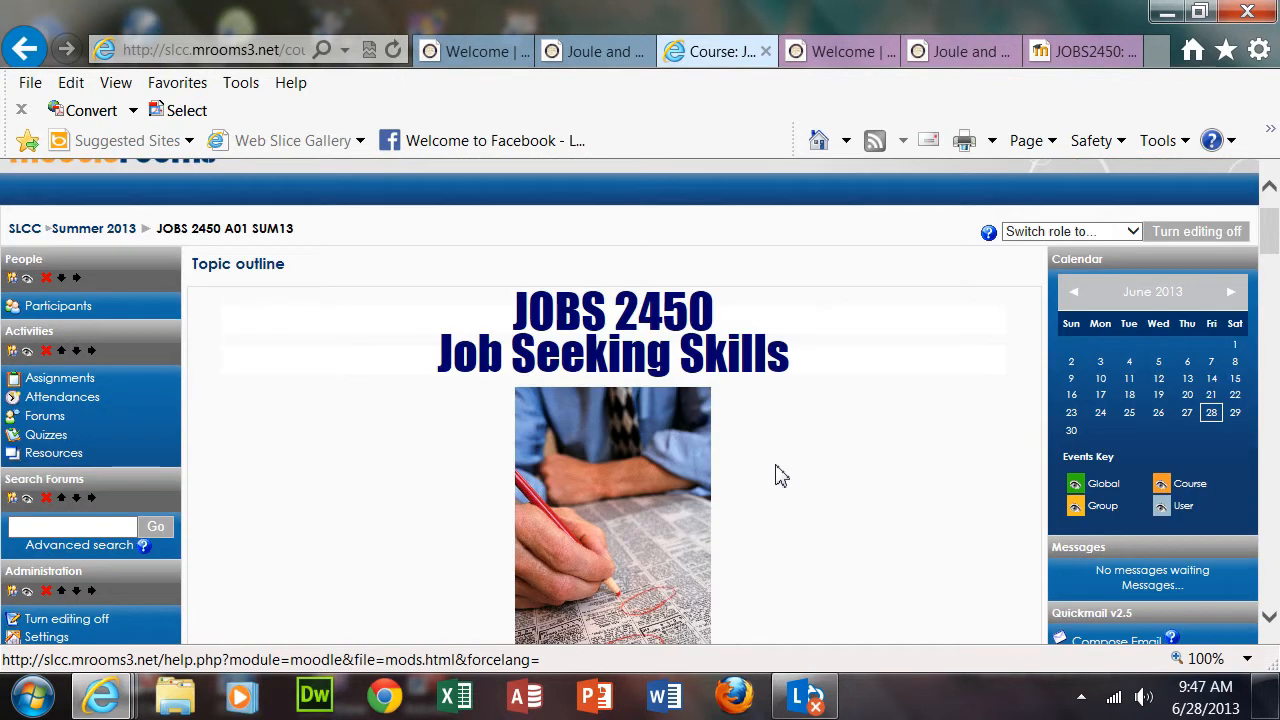
pyautogui.scroll(-5, 780, 475)
pyautogui.scroll(5, 780, 475)
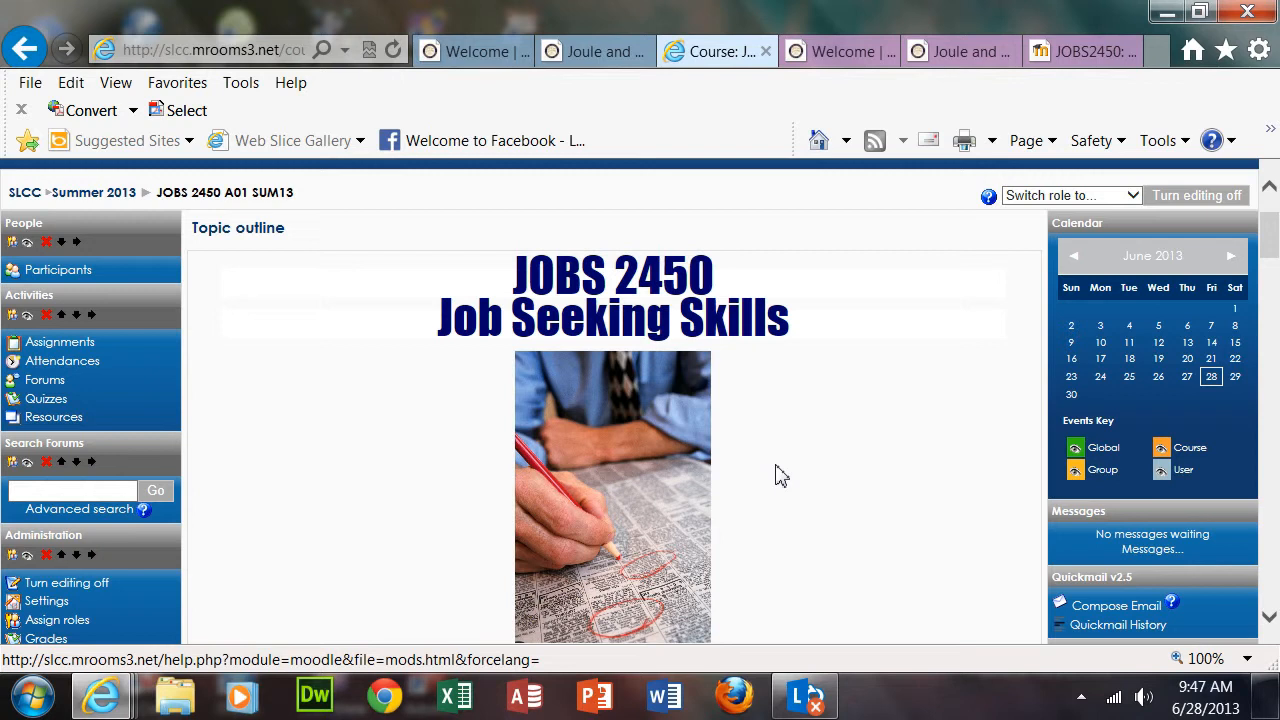
pyautogui.scroll(-2, 781, 476)
pyautogui.scroll(-3, 781, 476)
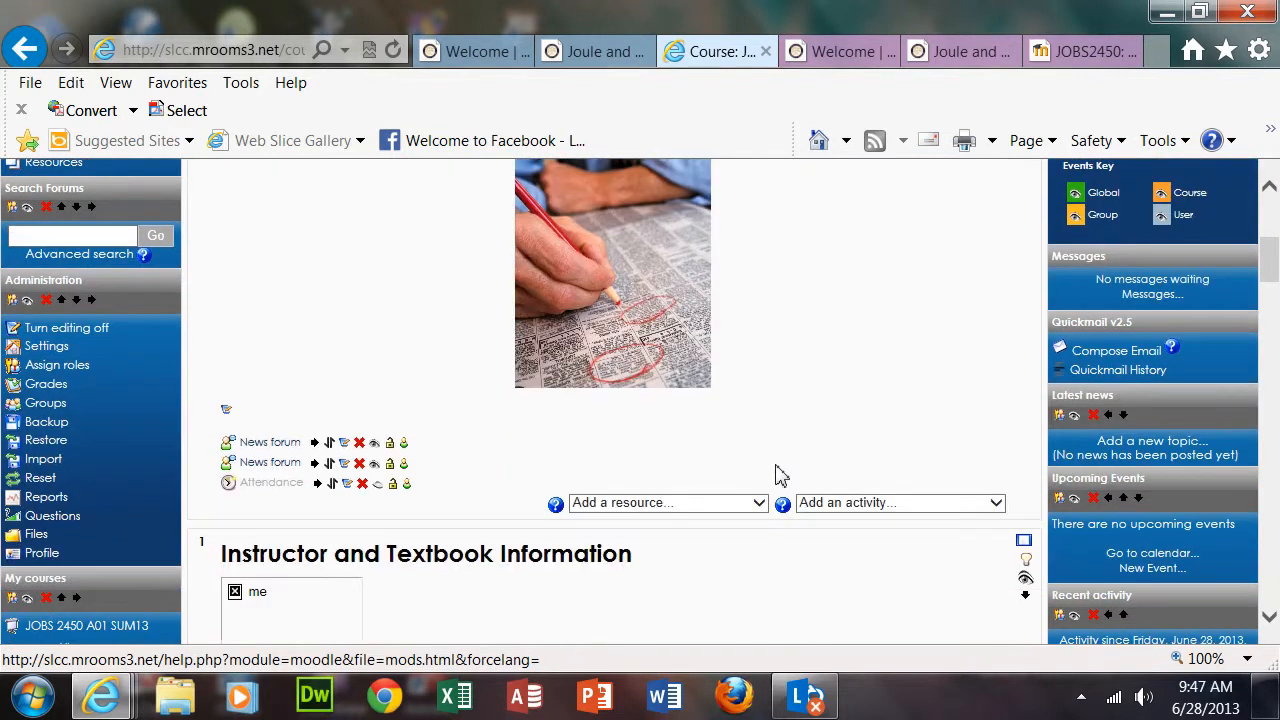
pyautogui.scroll(5, 781, 476)
pyautogui.scroll(1, 781, 476)
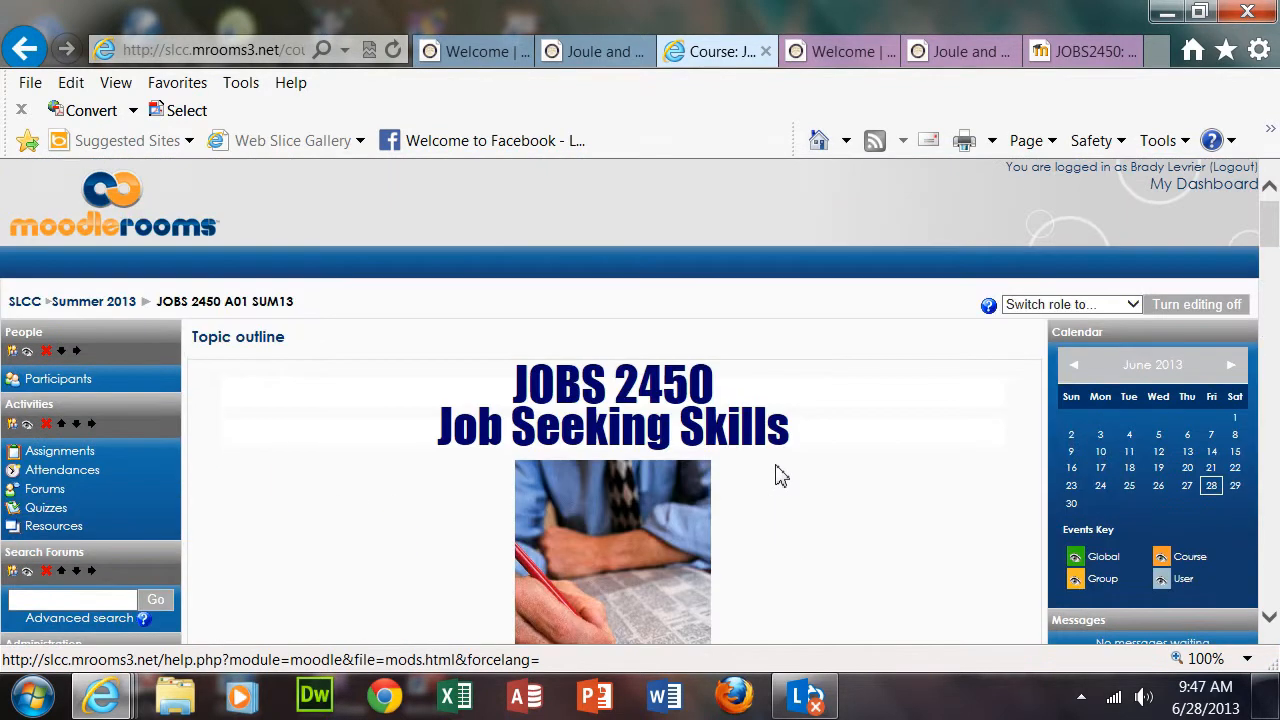